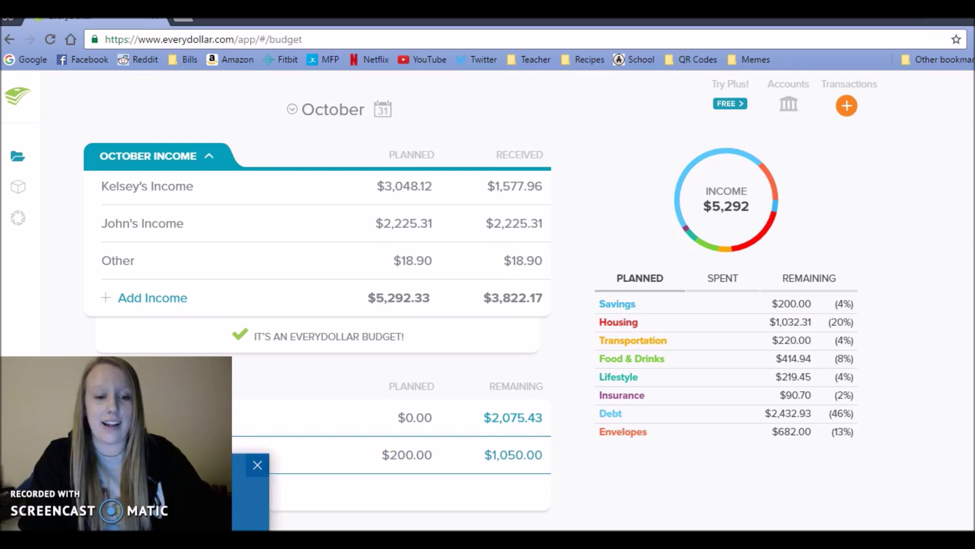
# Check the first entry in the spending note and start a new $1.00 expense dated 10/21/16.
pyautogui.hotkey('alt', 'Tab')
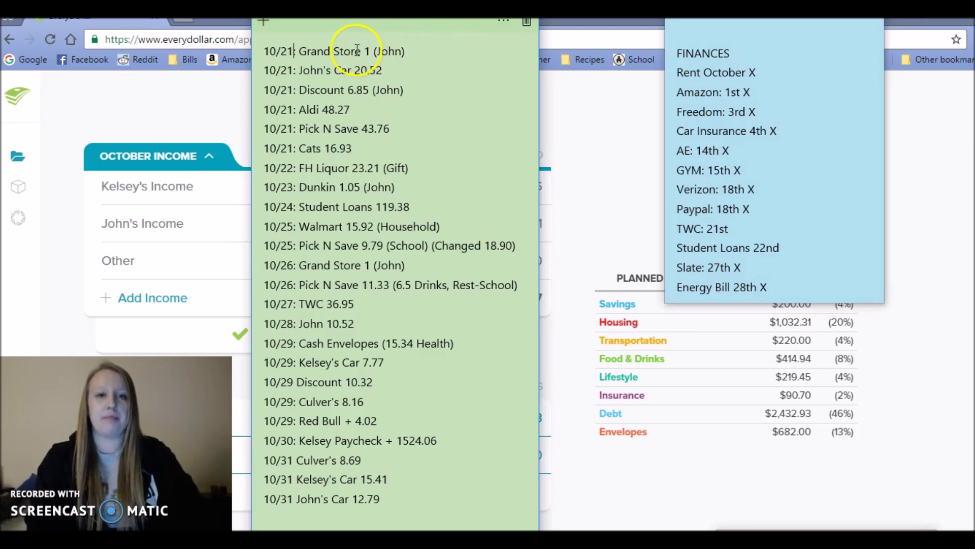
pyautogui.moveTo(356, 50); pyautogui.dragTo(350, 50)
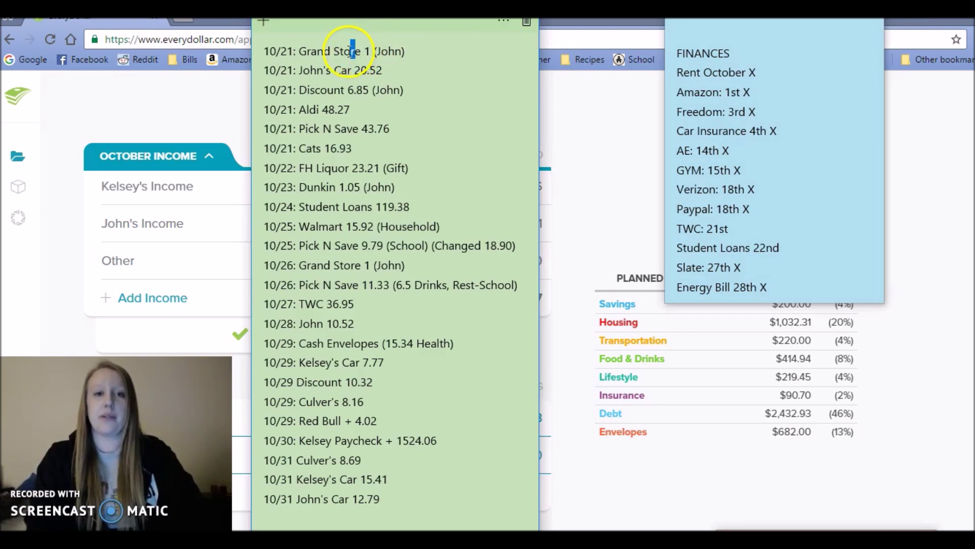
pyautogui.click(585, 138)
pyautogui.click(843, 108)
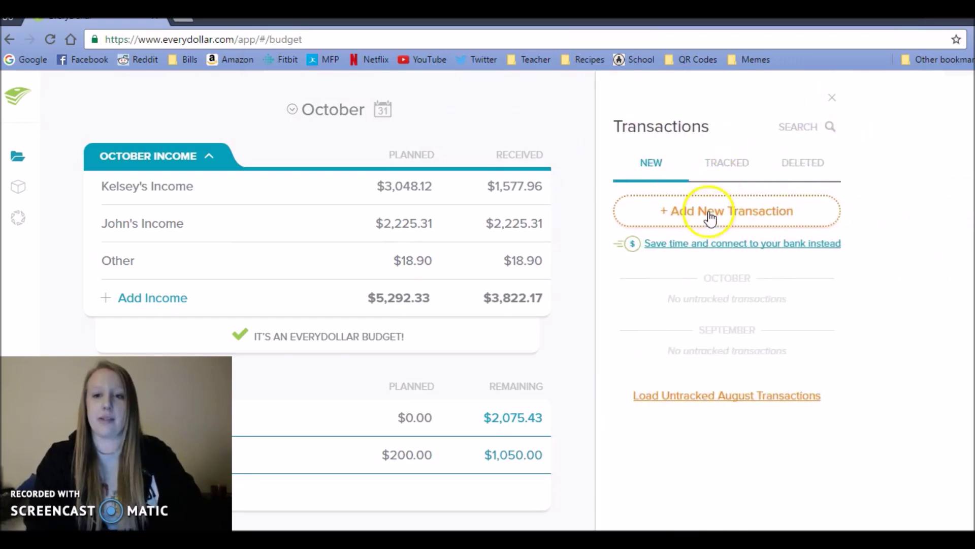
pyautogui.click(711, 217)
pyautogui.click(487, 238)
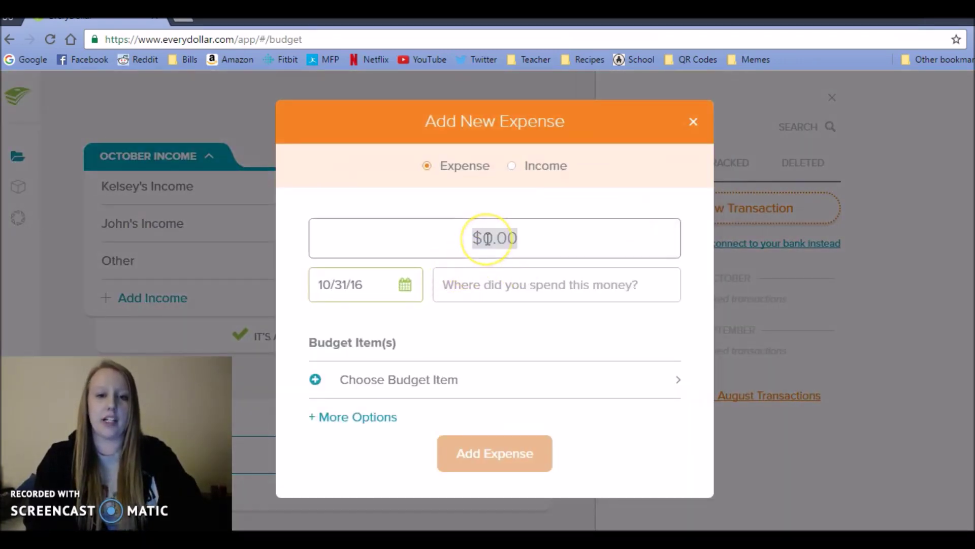
pyautogui.write('1')
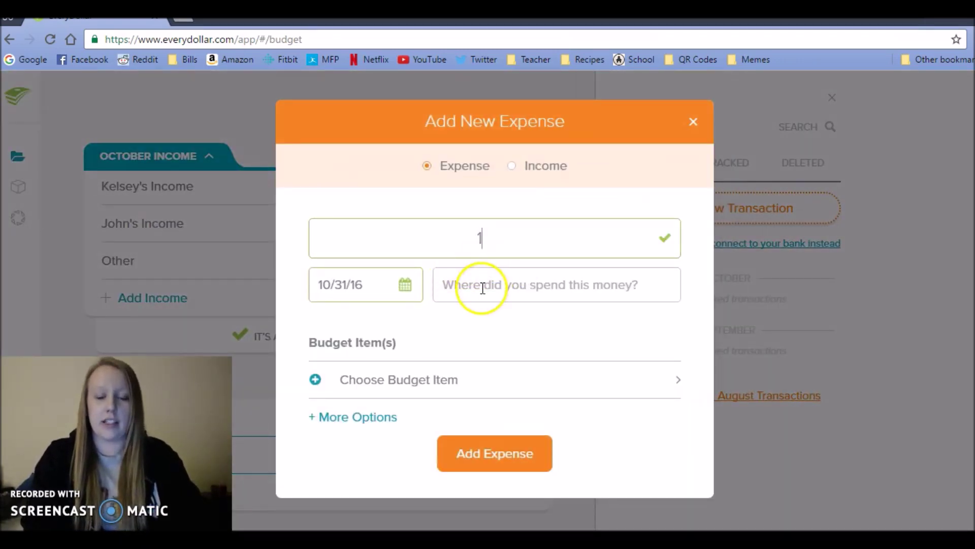
pyautogui.click(410, 286)
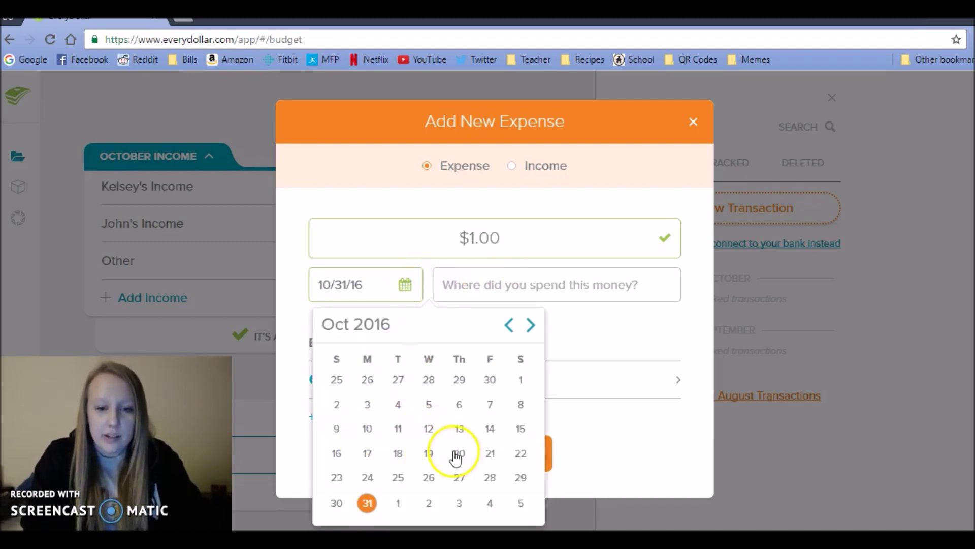
pyautogui.click(490, 453)
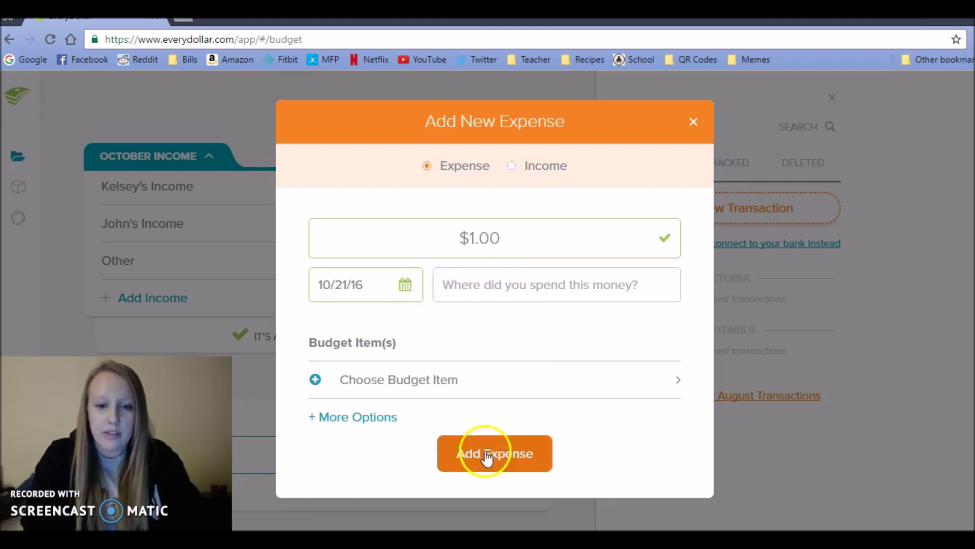
# Assign the $1.00 expense to the personal budget item of the person named in the note, enter Grand as merchant, and track it.
pyautogui.click(411, 384)
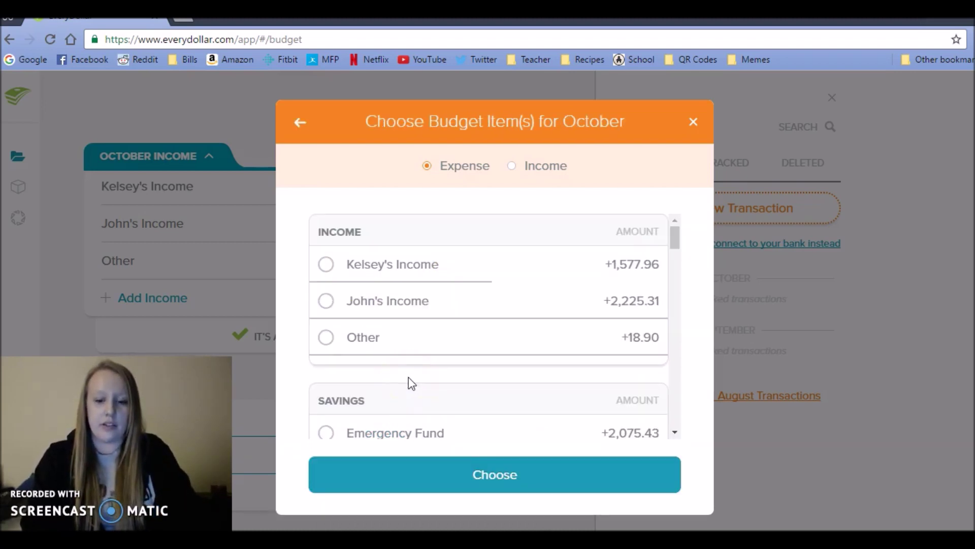
pyautogui.moveTo(677, 235); pyautogui.dragTo(675, 331)
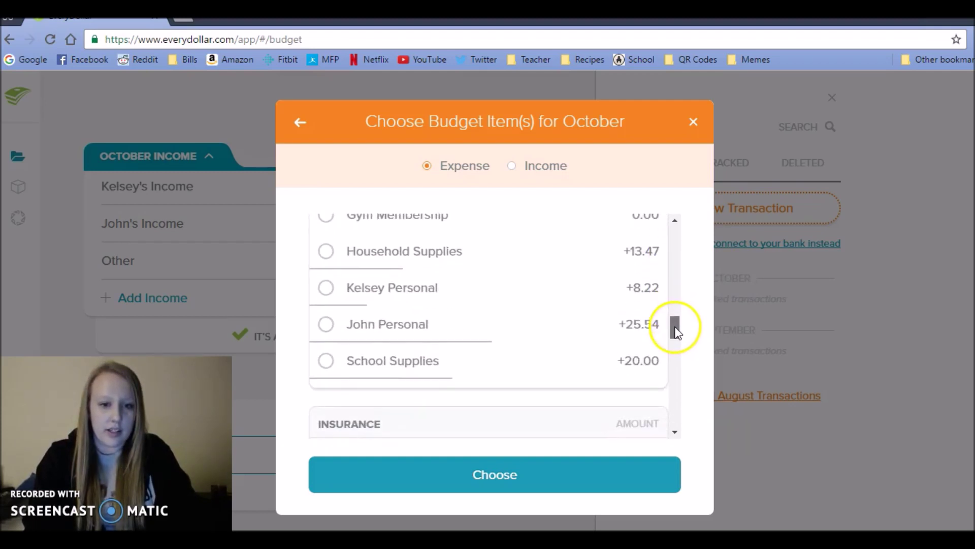
pyautogui.click(599, 329)
pyautogui.click(514, 487)
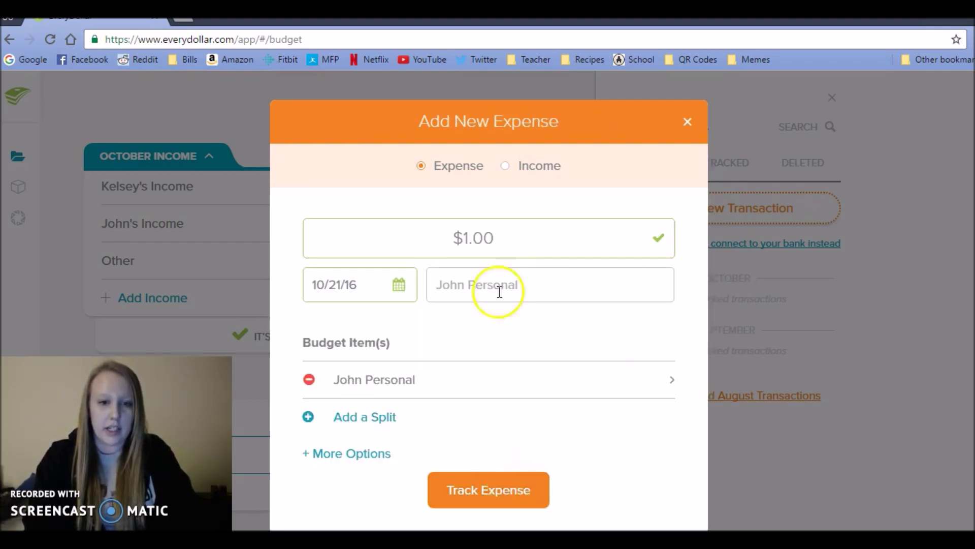
pyautogui.click(491, 277)
pyautogui.write('Grand')
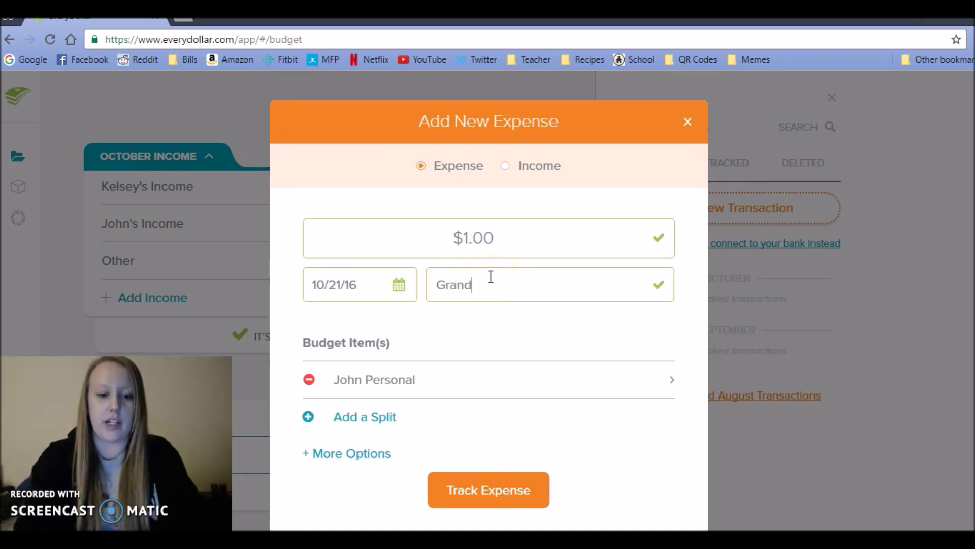
pyautogui.click(476, 488)
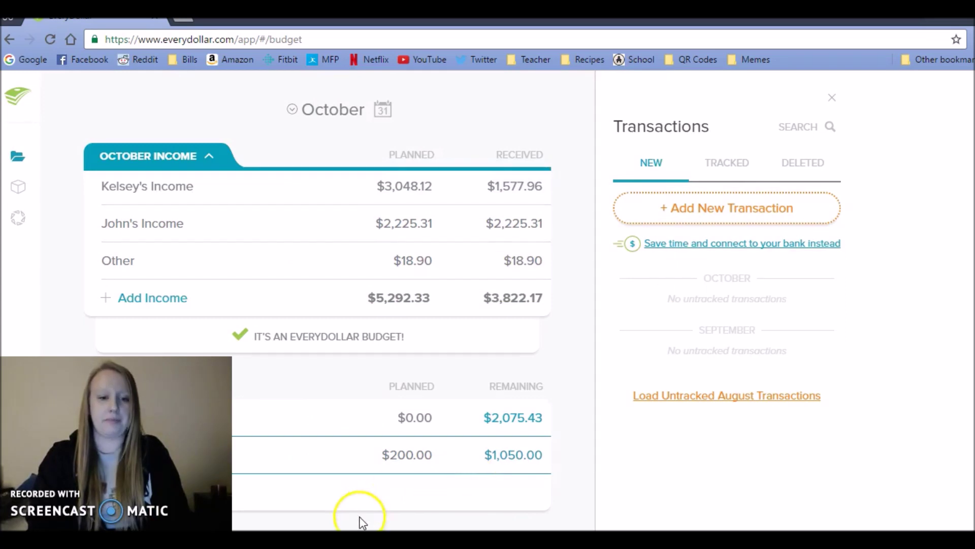
# Copy the 20.52 car amount from the spending note into a new expense dated 10/21/16.
pyautogui.hotkey('alt', 'Tab')
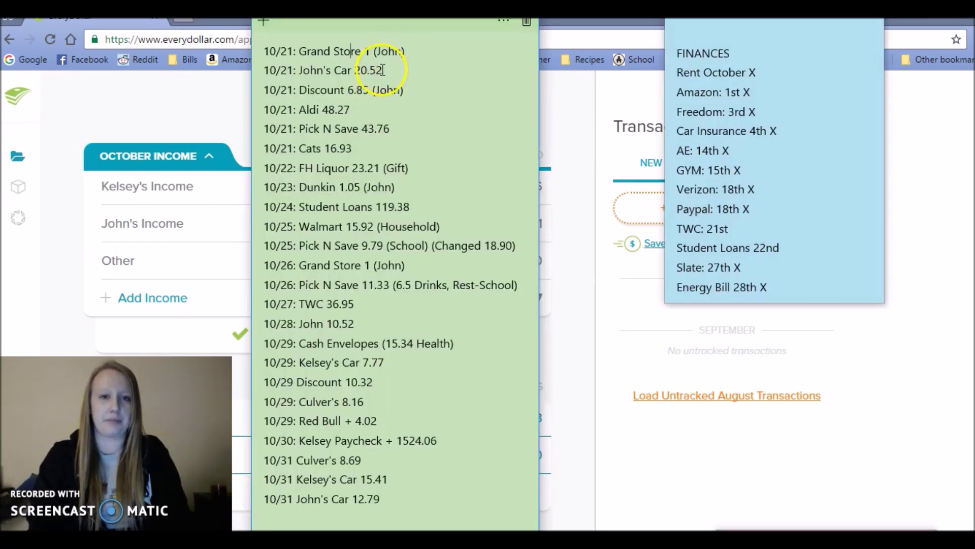
pyautogui.moveTo(357, 69); pyautogui.dragTo(356, 70)
pyautogui.hotkey('ctrl', 'c')
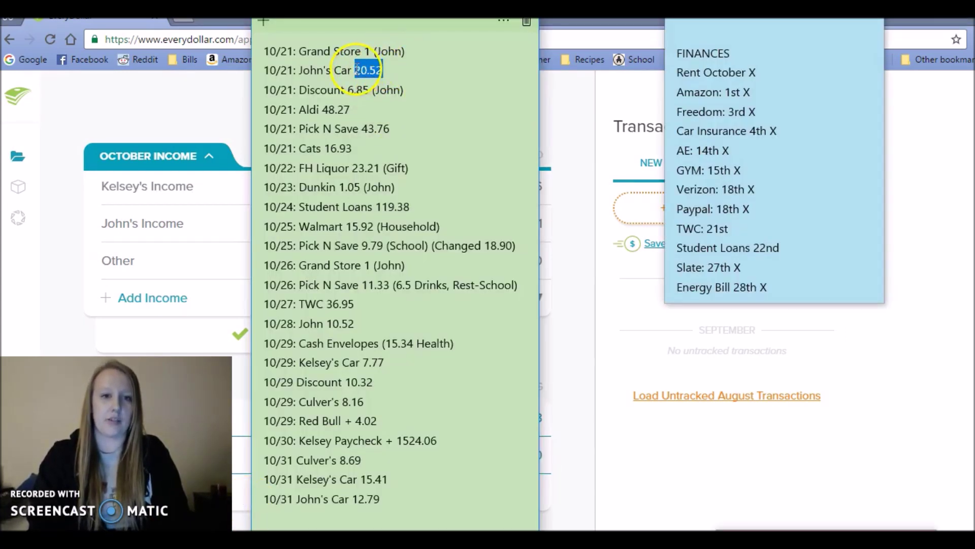
pyautogui.click(645, 207)
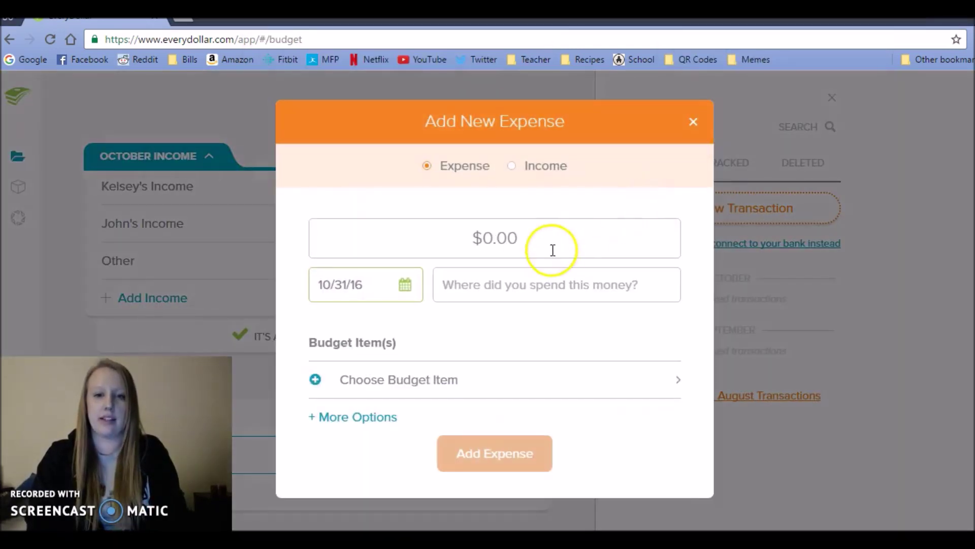
pyautogui.click(553, 250)
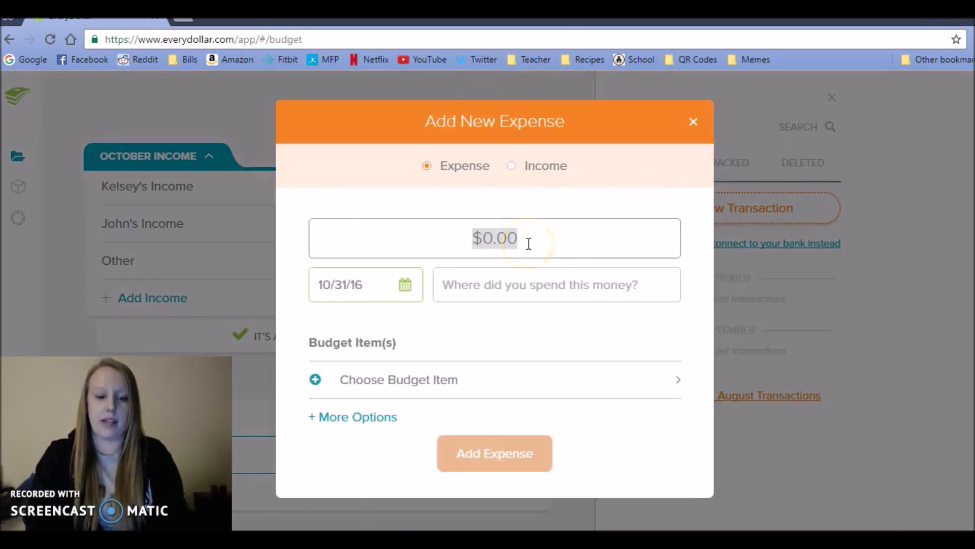
pyautogui.hotkey('ctrl', 'v')
pyautogui.click(407, 285)
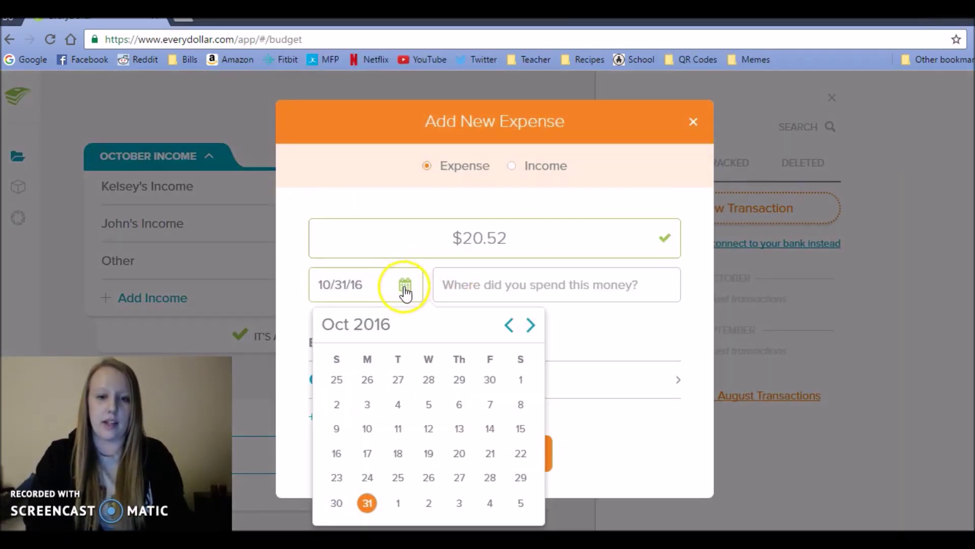
pyautogui.click(490, 454)
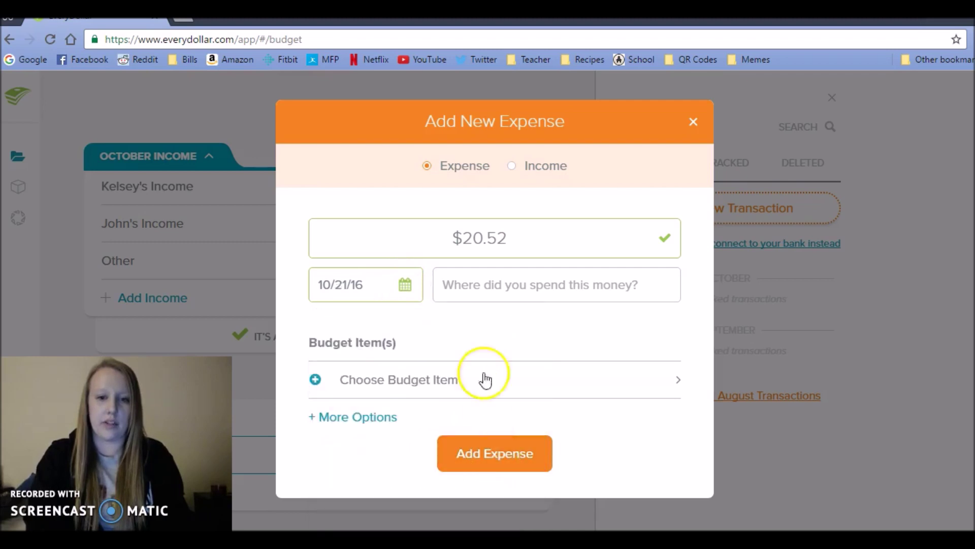
# Enter the car's name from the note as merchant, assign the $20.52 expense to Auto Gas & Oil, and track it.
pyautogui.click(469, 286)
pyautogui.write("John's Car")
pyautogui.click(420, 379)
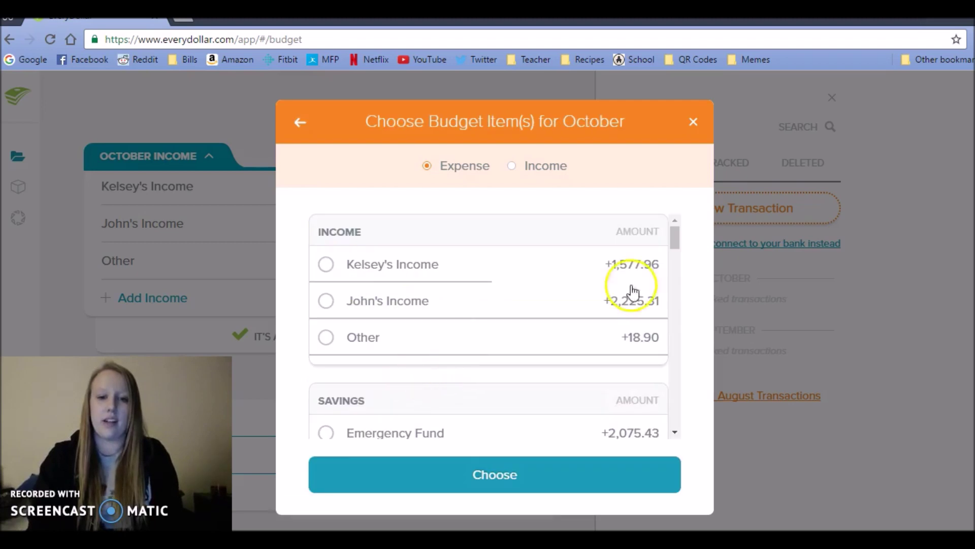
pyautogui.moveTo(675, 243); pyautogui.dragTo(677, 289)
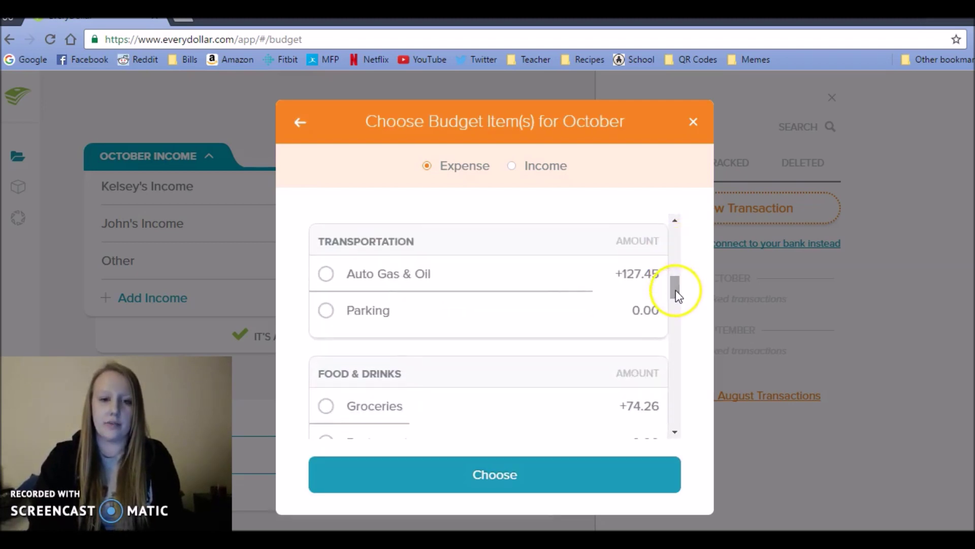
pyautogui.click(522, 276)
pyautogui.click(487, 465)
pyautogui.click(485, 473)
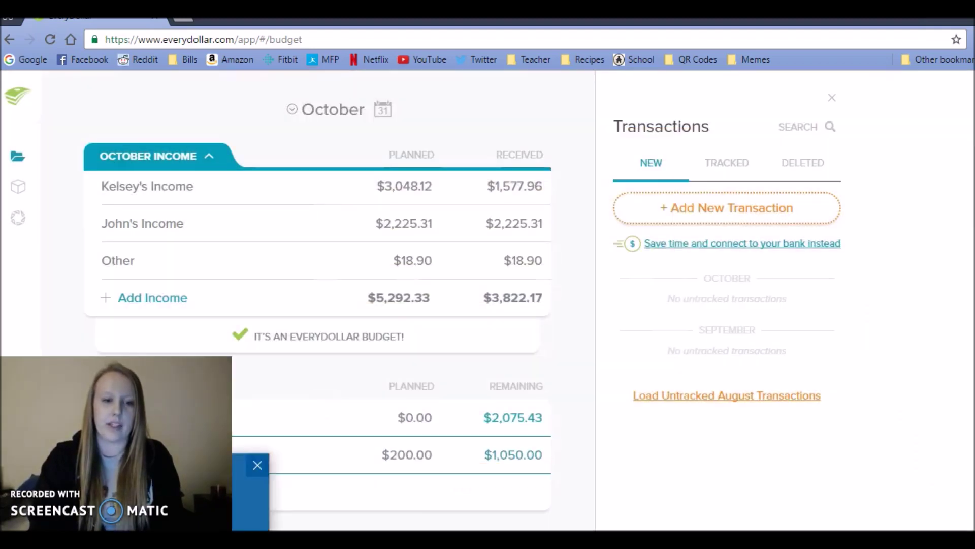
# Start a new expense for the note's Discount entry with an amount of $6.85 and the date 10/21/16.
pyautogui.hotkey('alt', 'Tab')
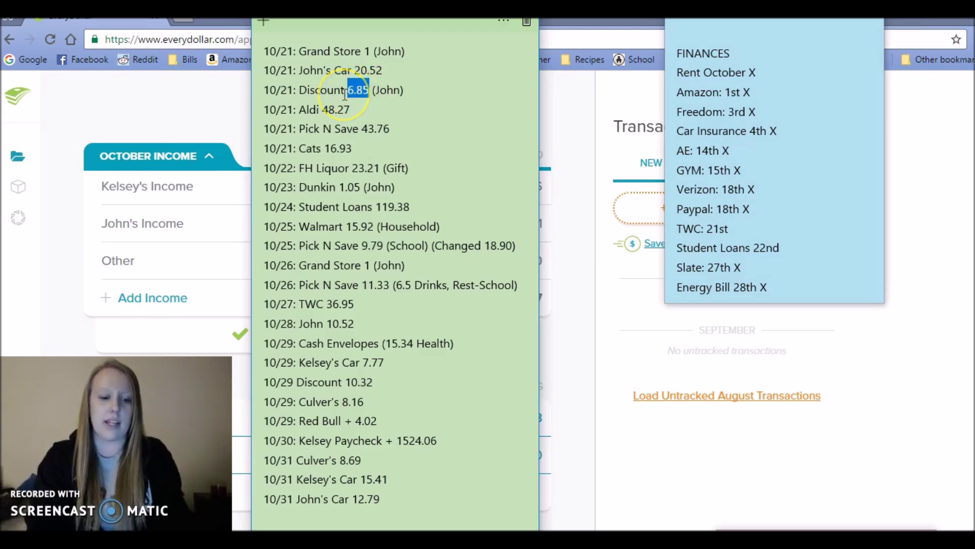
pyautogui.click(642, 210)
pyautogui.click(516, 235)
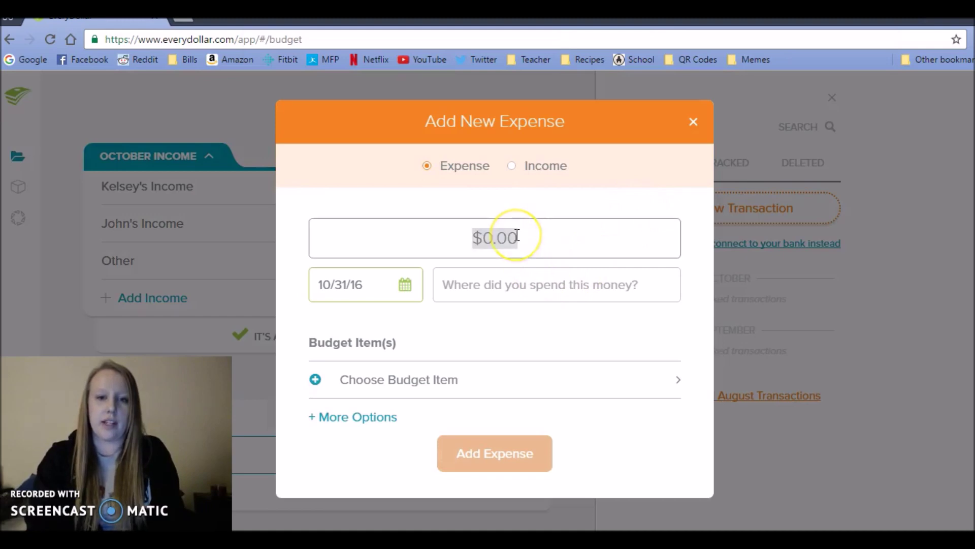
pyautogui.write('6.85')
pyautogui.click(407, 287)
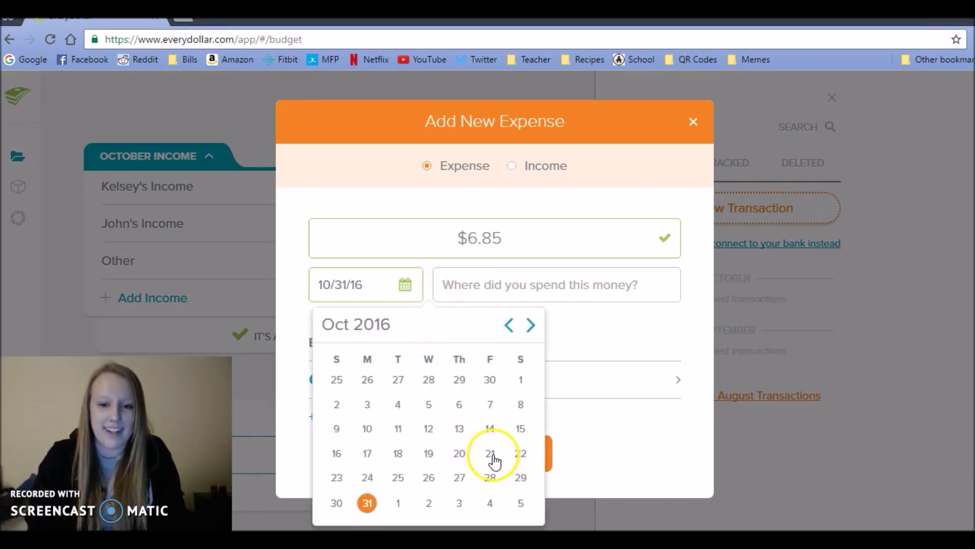
pyautogui.click(491, 453)
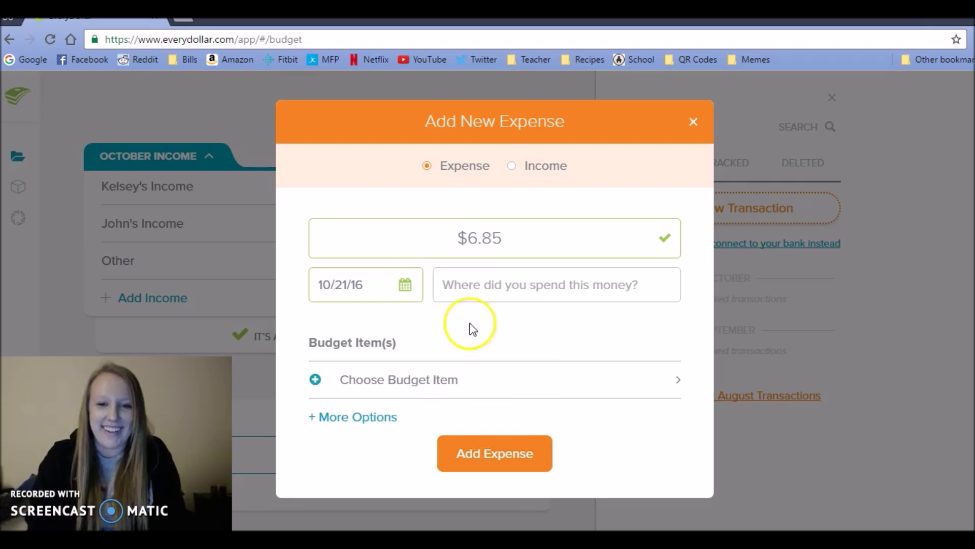
# Enter Discount as merchant, assign the $6.85 expense to the personal item of the person named in the note, and track it.
pyautogui.click(468, 280)
pyautogui.write('Discount')
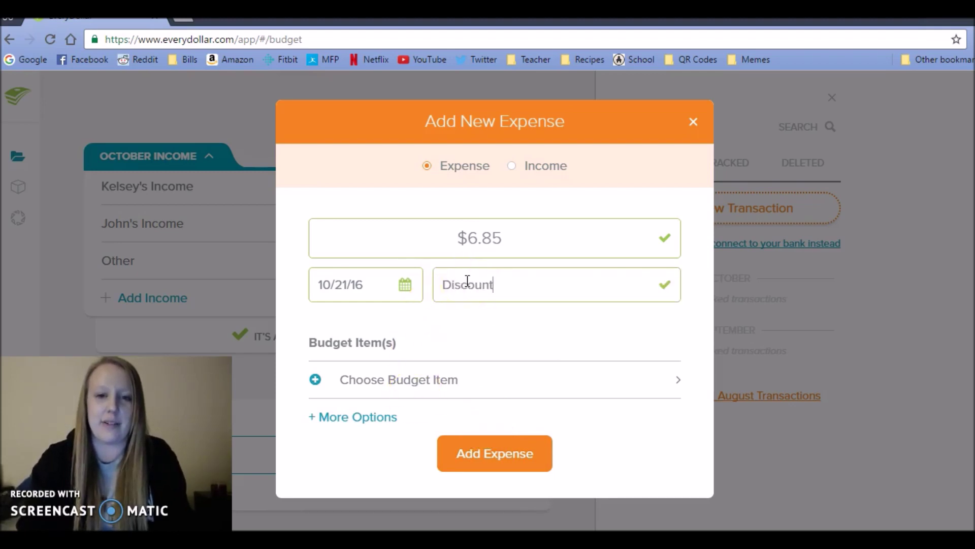
pyautogui.click(437, 383)
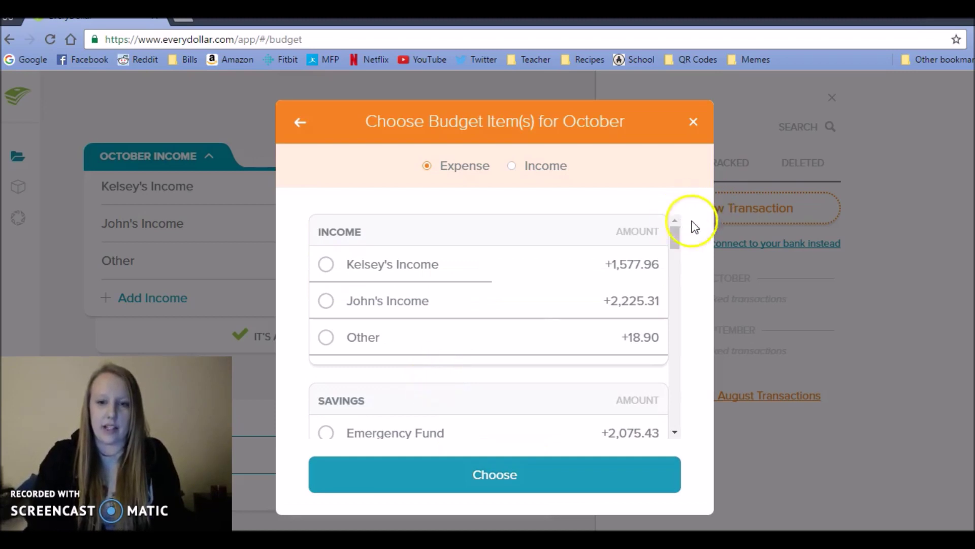
pyautogui.moveTo(679, 233); pyautogui.dragTo(677, 331)
pyautogui.click(461, 289)
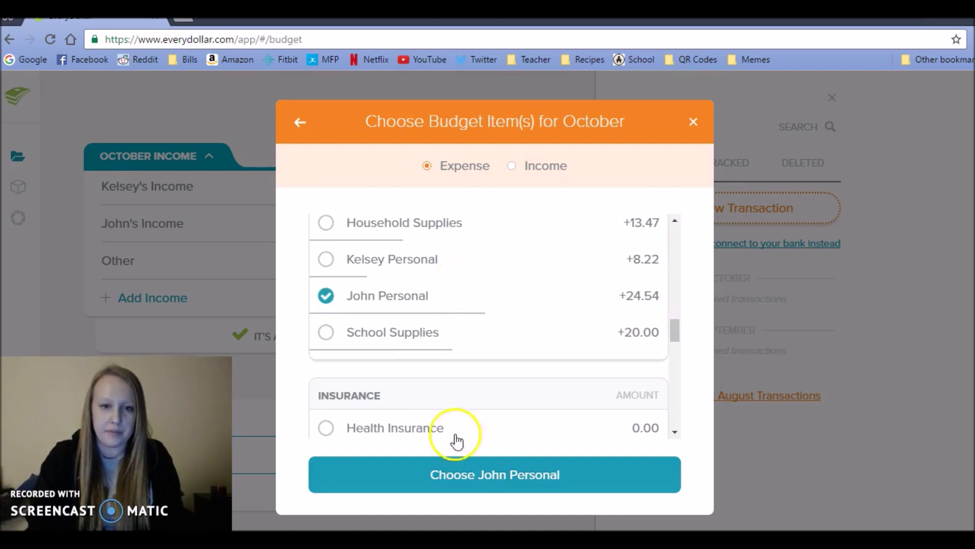
pyautogui.click(454, 475)
pyautogui.click(456, 480)
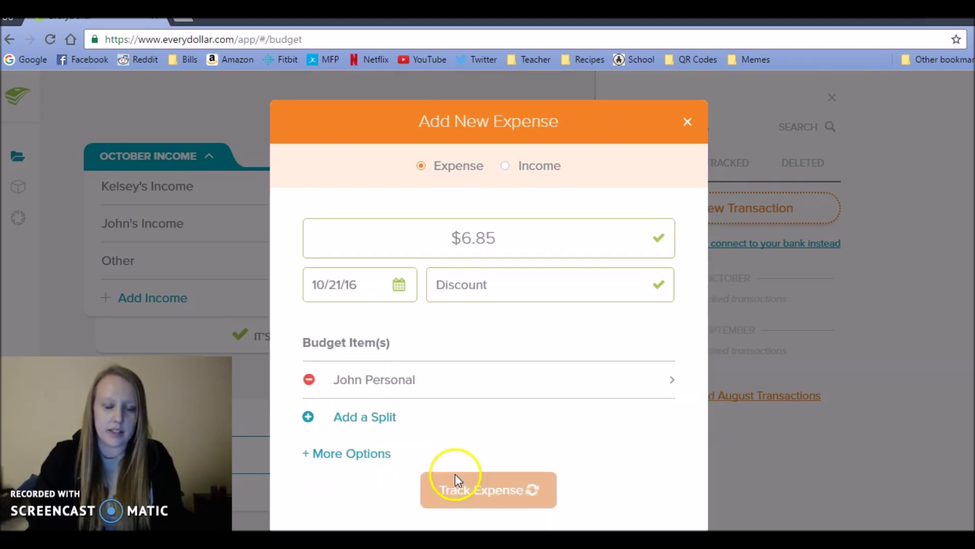
# Copy the Aldi amount of 48.27 from the spending note into a new expense.
pyautogui.hotkey('alt', 'Tab')
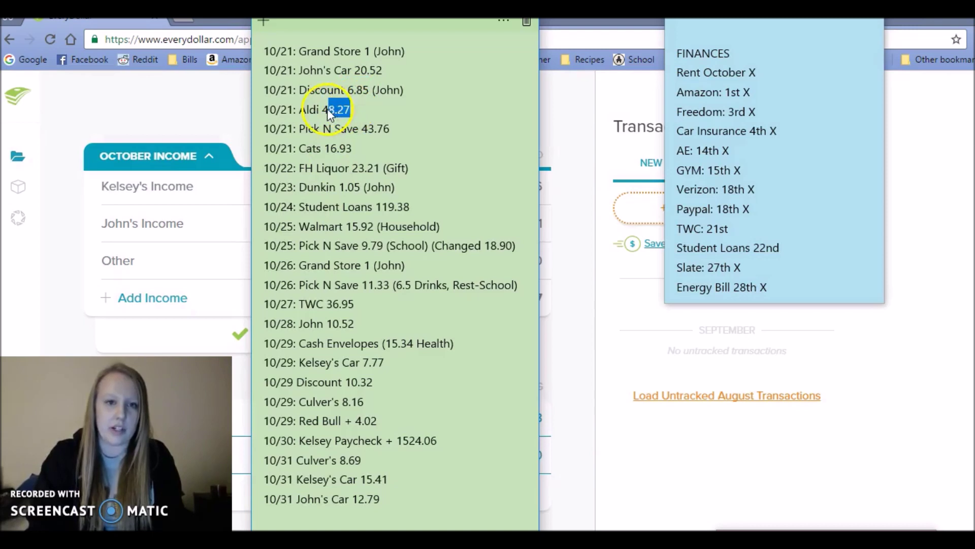
pyautogui.moveTo(325, 108); pyautogui.dragTo(321, 110)
pyautogui.hotkey('ctrl', 'c')
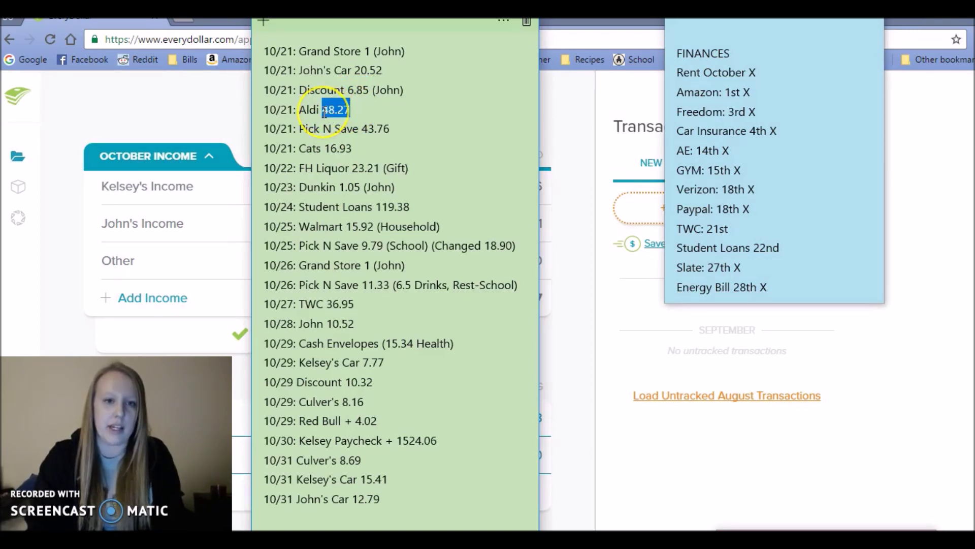
pyautogui.click(645, 216)
pyautogui.click(525, 238)
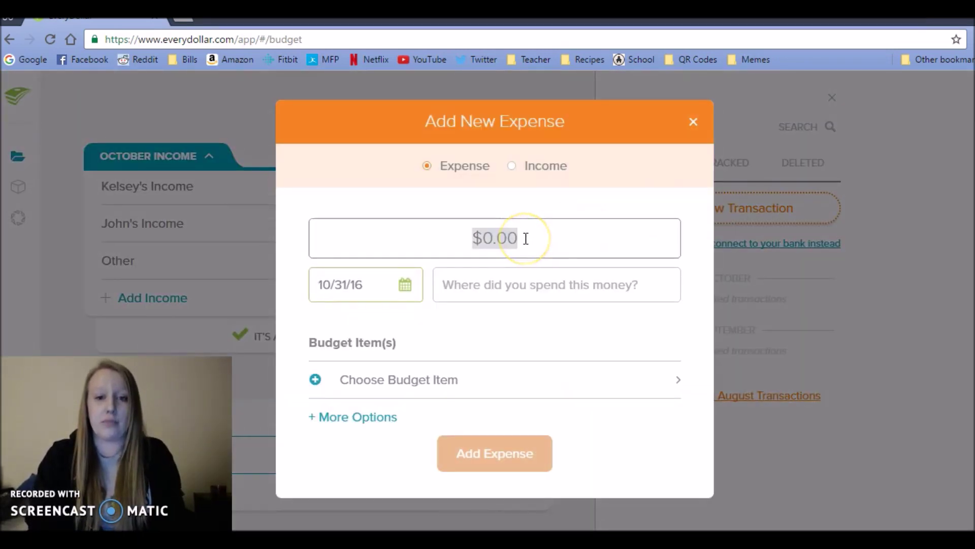
pyautogui.hotkey('ctrl', 'v')
# Enter Aldi as the merchant of the $48.27 expense and set its date to 10/21/16.
pyautogui.click(509, 285)
pyautogui.write('A')
pyautogui.click(489, 287)
pyautogui.click(405, 286)
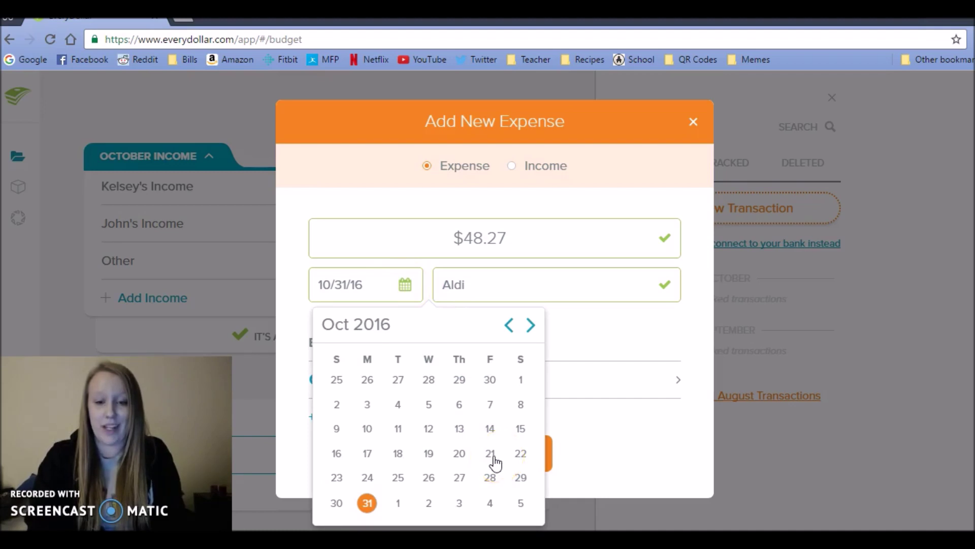
pyautogui.click(404, 286)
pyautogui.click(404, 286)
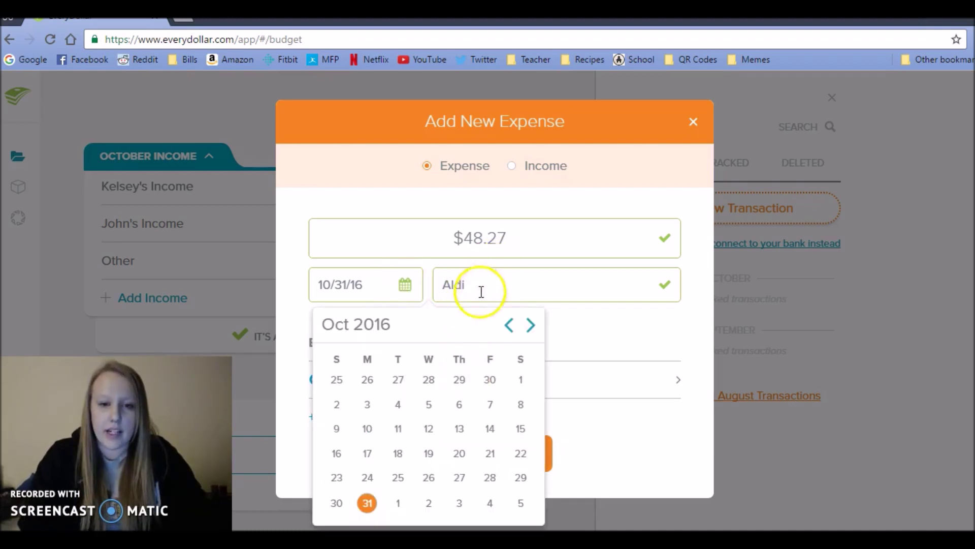
pyautogui.click(491, 462)
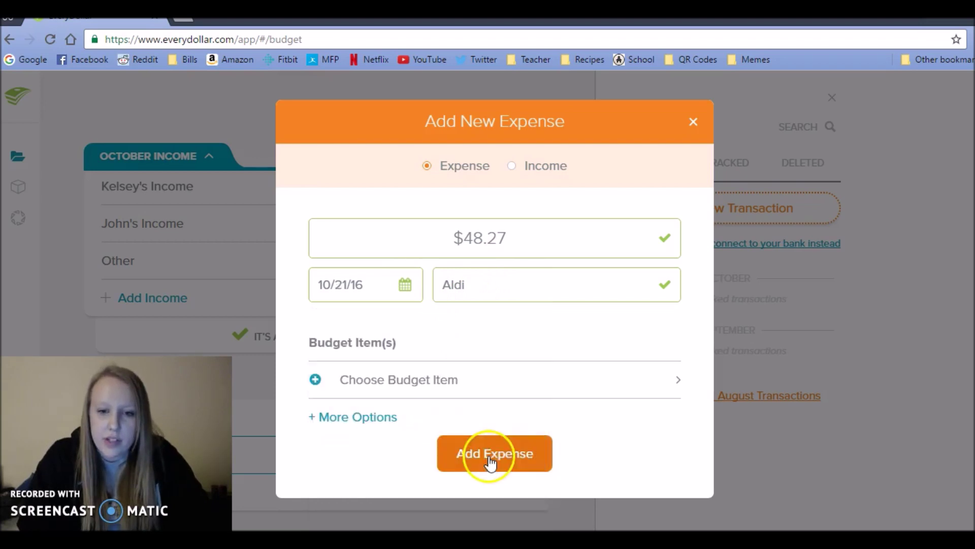
# Assign the Aldi expense to both the Groceries and Household Supplies budget items.
pyautogui.click(407, 392)
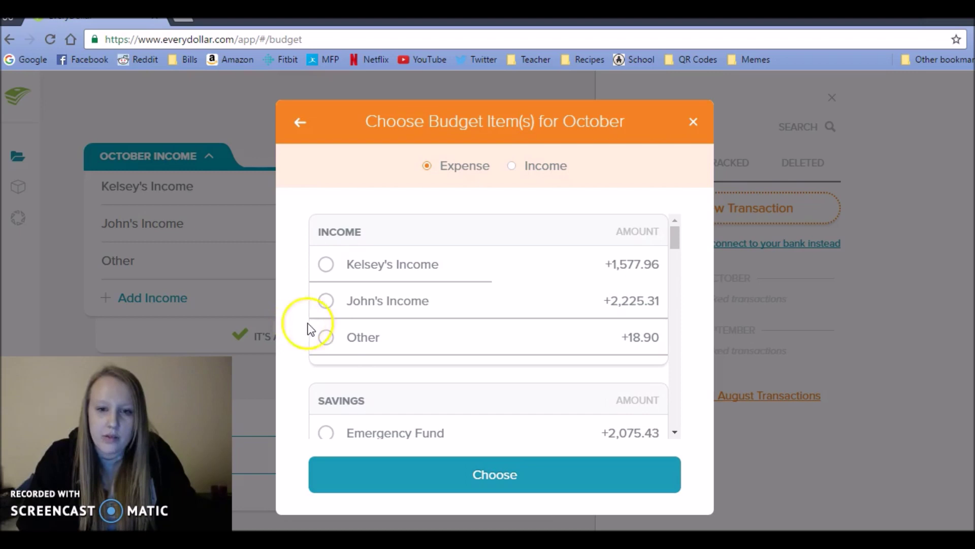
pyautogui.moveTo(671, 236); pyautogui.dragTo(673, 297)
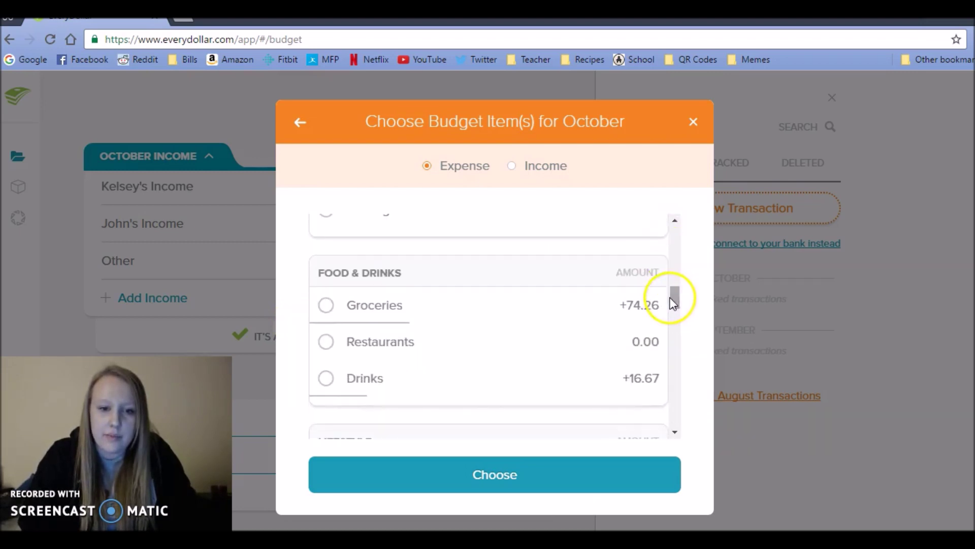
pyautogui.click(510, 303)
pyautogui.moveTo(674, 294); pyautogui.dragTo(675, 326)
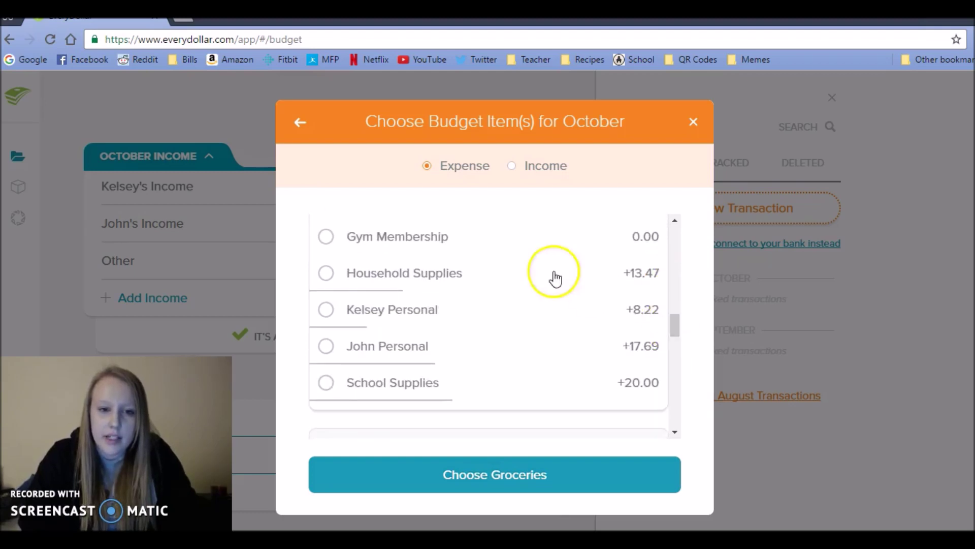
pyautogui.click(508, 275)
pyautogui.click(503, 485)
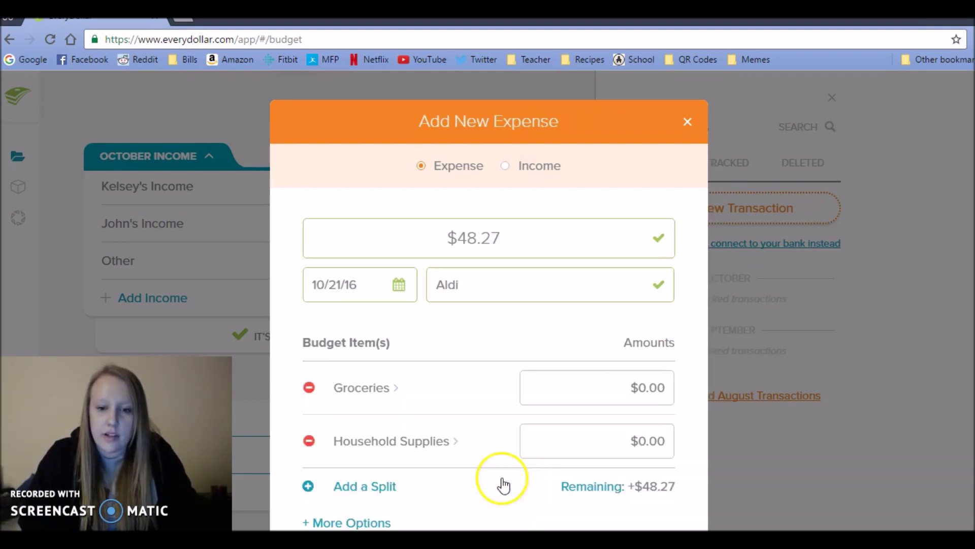
# Split the Aldi expense into $39.83 for Groceries and $8.44 for Household Supplies, and track it.
pyautogui.click(614, 395)
pyautogui.write('39.83')
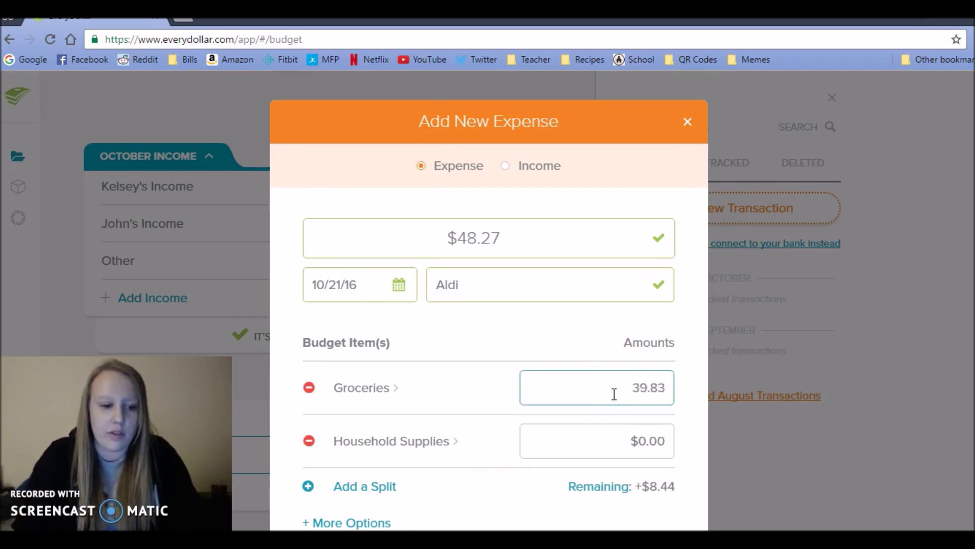
pyautogui.press('Tab')
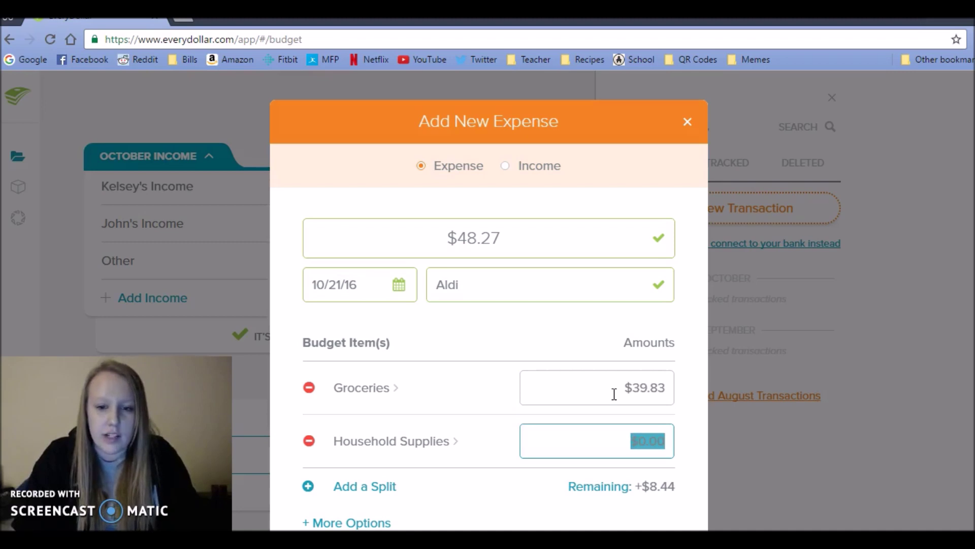
pyautogui.write('8.44')
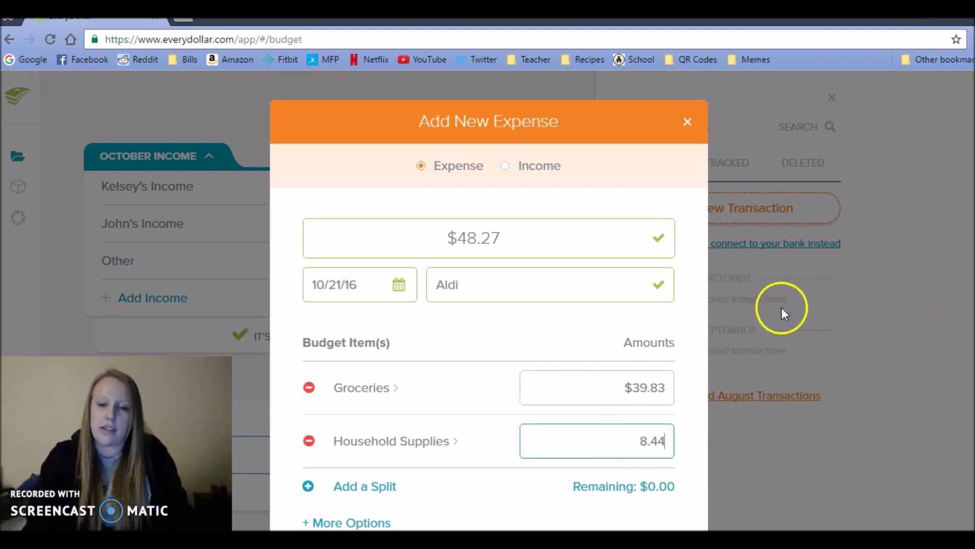
pyautogui.click(692, 370)
pyautogui.scroll(-2, 694, 371)
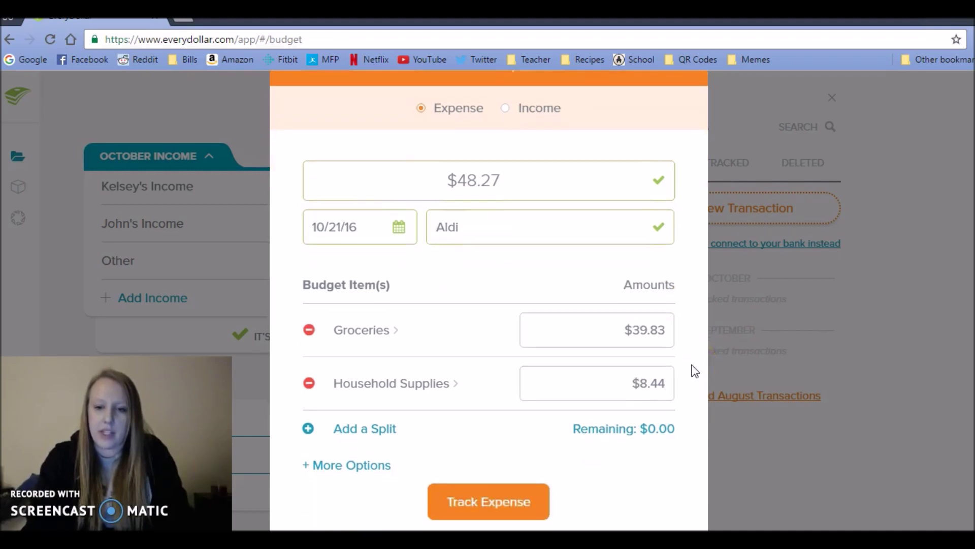
pyautogui.click(496, 484)
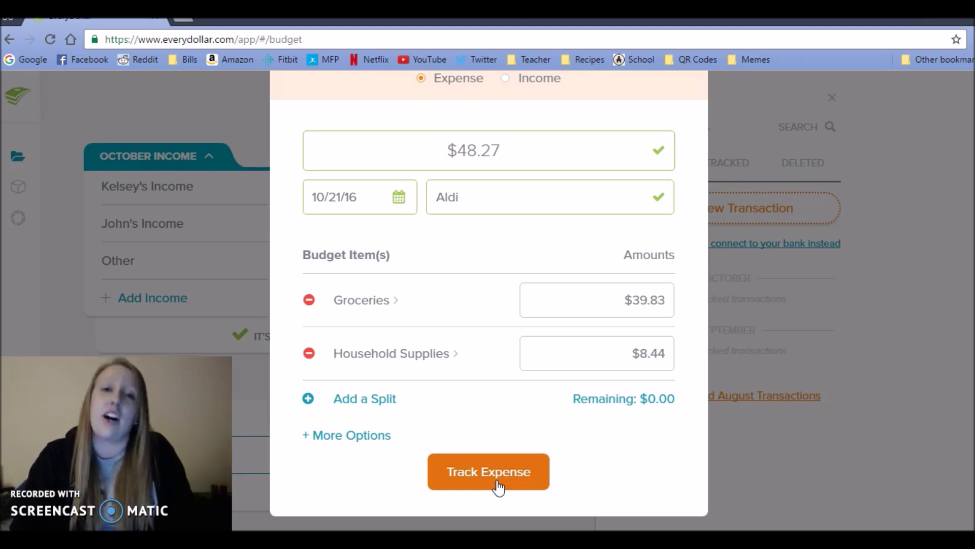
pyautogui.click(498, 486)
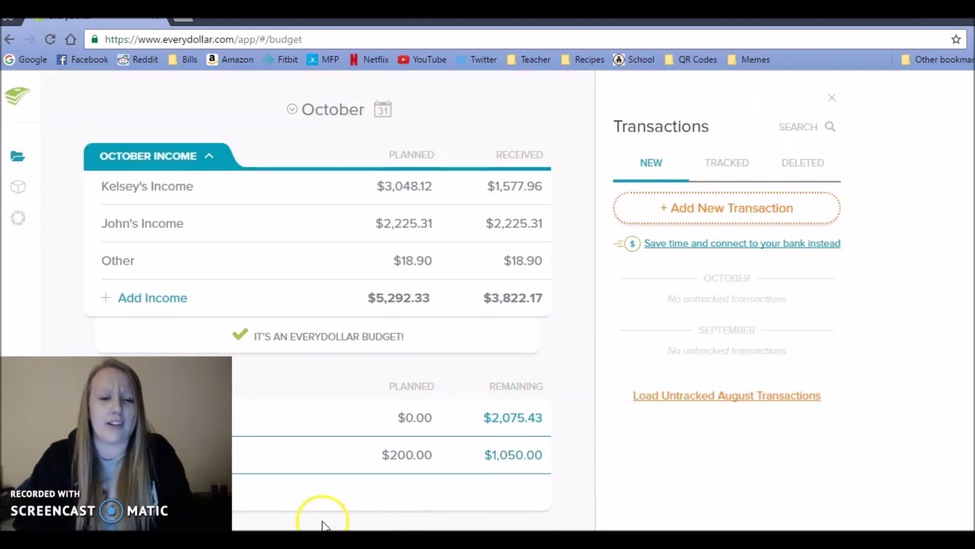
# Copy the Pick N Save amount of 43.76 from the spending note into a new expense dated 10/21/16.
pyautogui.click(488, 540)
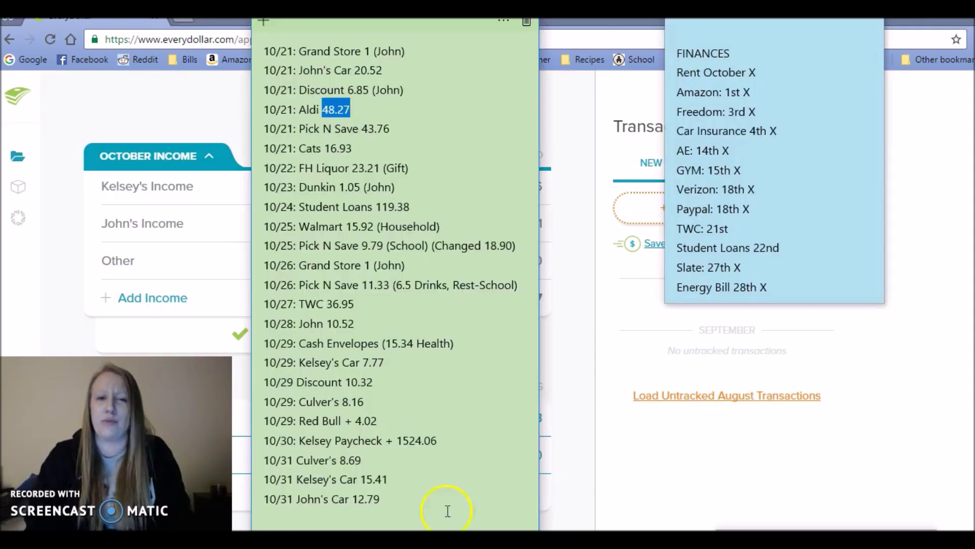
pyautogui.doubleClick(384, 129)
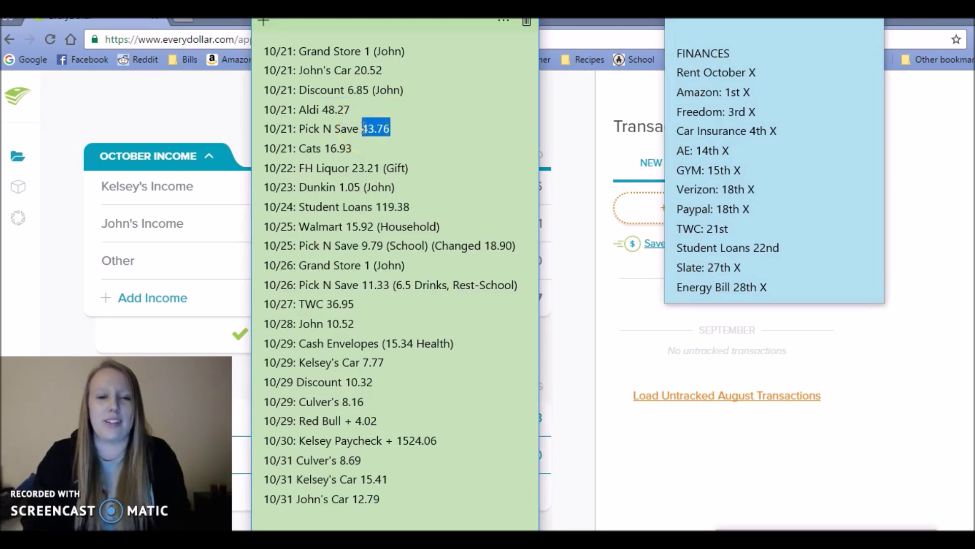
pyautogui.click(638, 211)
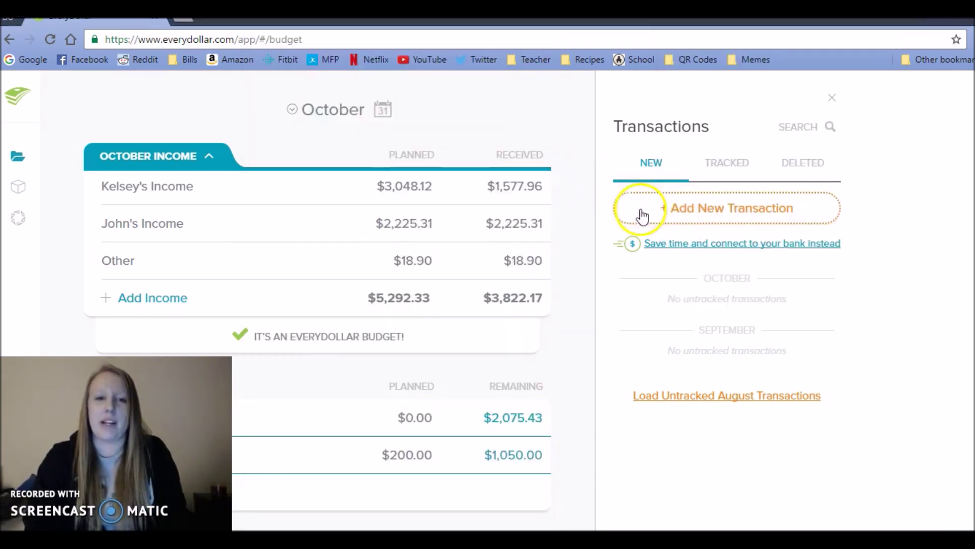
pyautogui.click(501, 241)
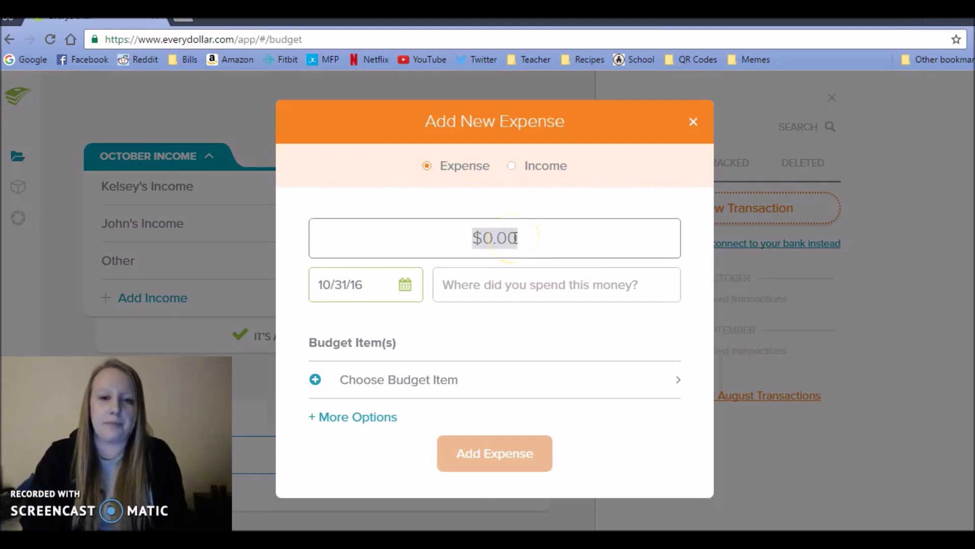
pyautogui.write('43.76')
pyautogui.click(406, 285)
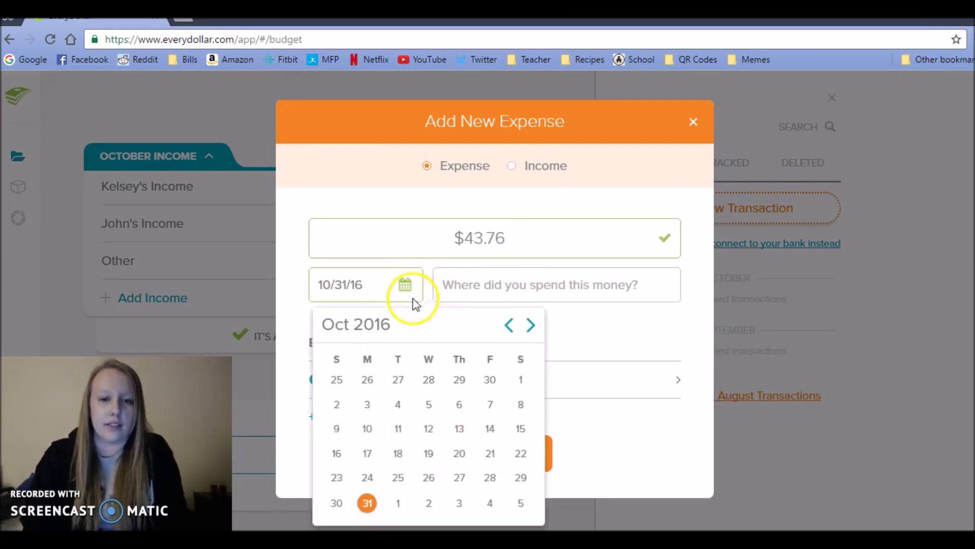
pyautogui.click(492, 456)
# Enter Pick N Save as merchant, assign the $43.76 expense to Groceries, and track it.
pyautogui.click(463, 278)
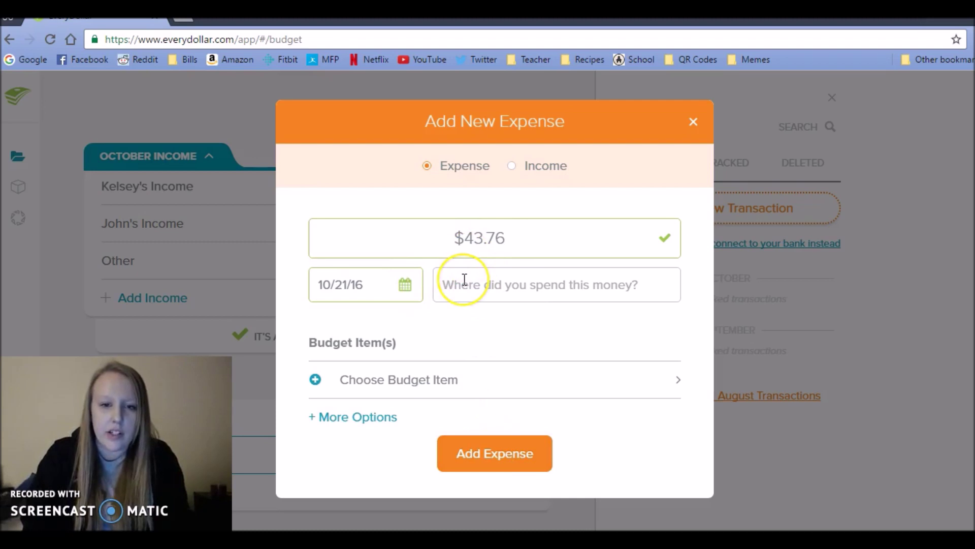
pyautogui.write('Pick N Save')
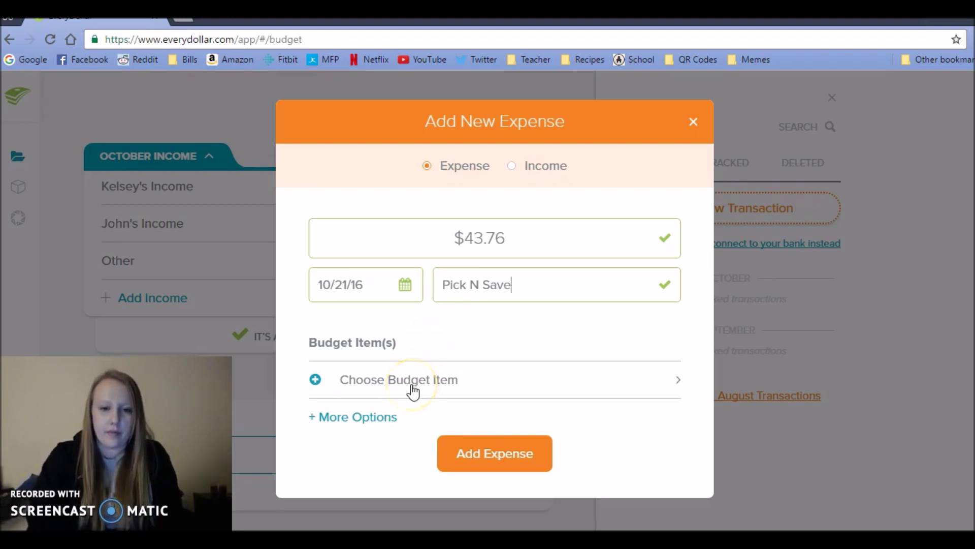
pyautogui.moveTo(679, 239); pyautogui.dragTo(682, 301)
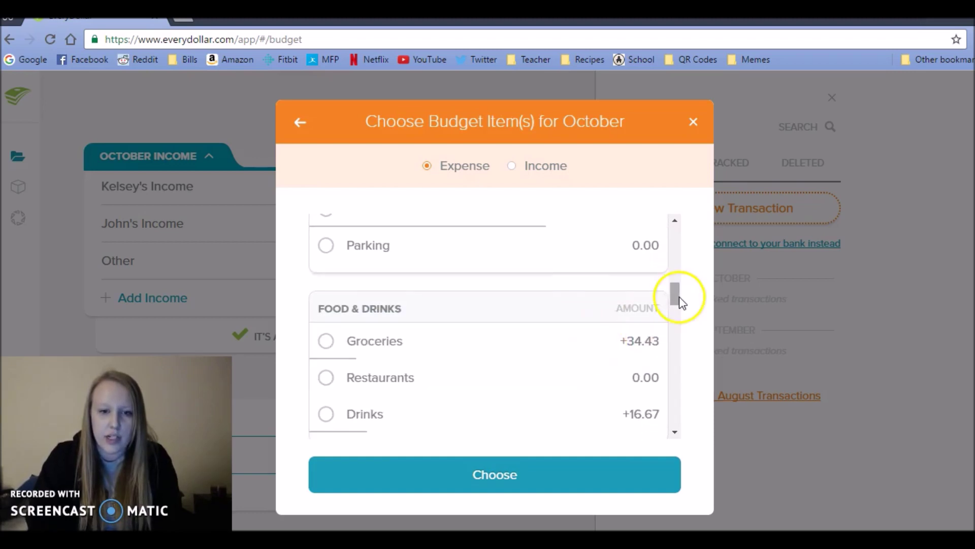
pyautogui.click(626, 343)
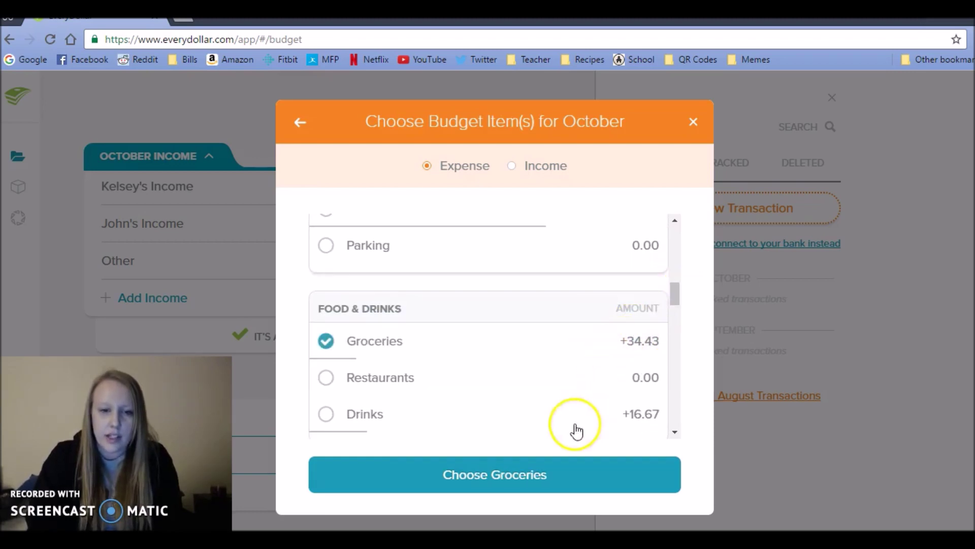
pyautogui.click(555, 475)
pyautogui.click(506, 491)
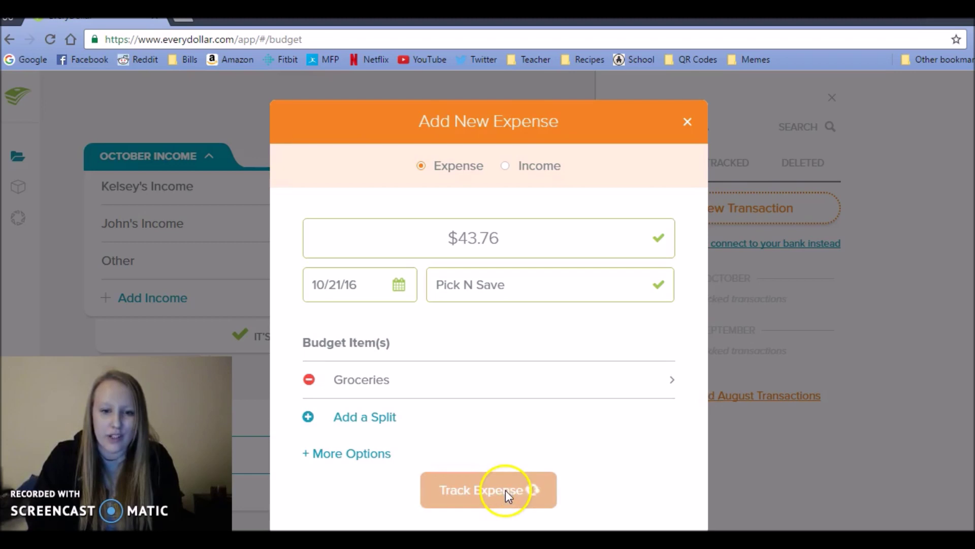
# Copy the Cats amount of 16.93 from the spending note into a new expense.
pyautogui.moveTo(425, 539)
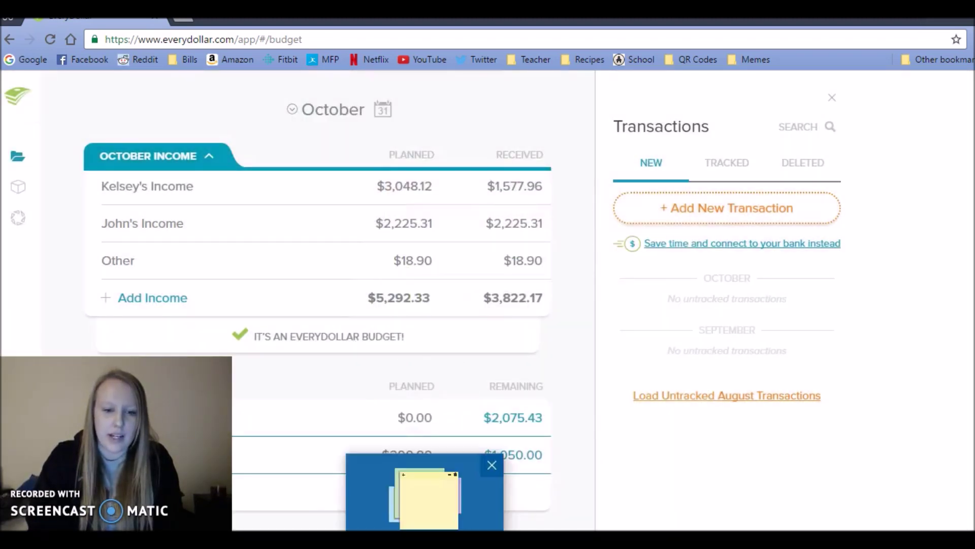
pyautogui.click(385, 526)
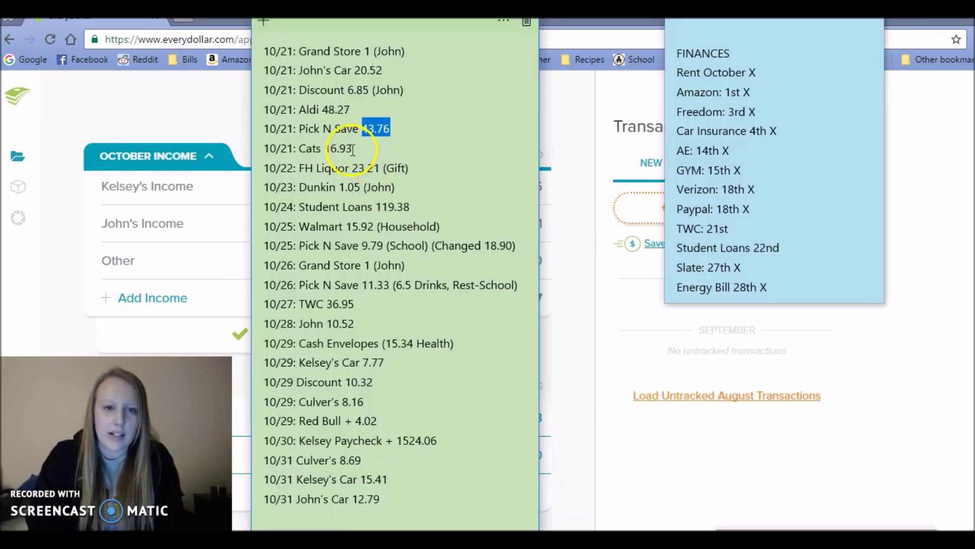
pyautogui.rightClick(325, 148)
pyautogui.press('Escape')
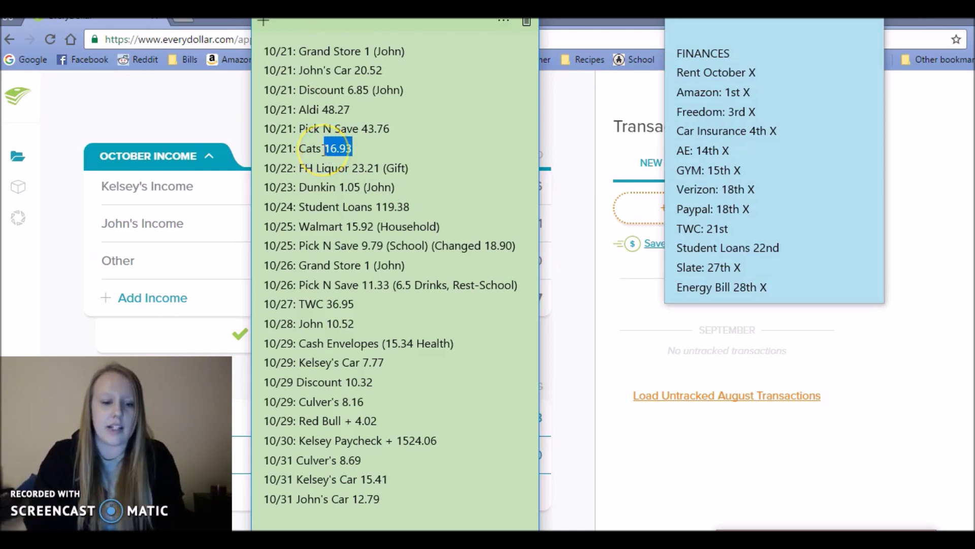
pyautogui.click(642, 207)
pyautogui.click(646, 206)
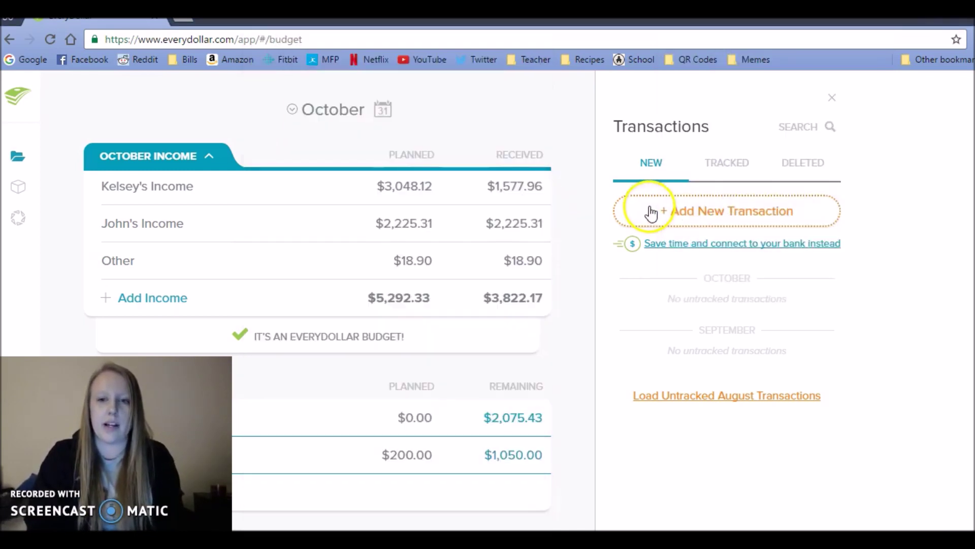
pyautogui.click(524, 232)
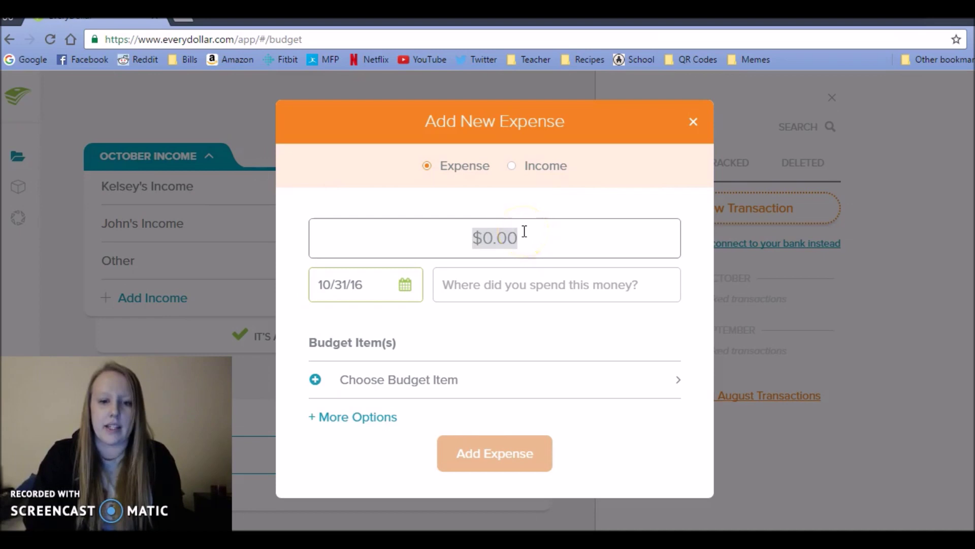
pyautogui.write('16.93')
# Check the Cats entry's date in the spending note and set the $16.93 expense's date to 10/21/16.
pyautogui.click(406, 287)
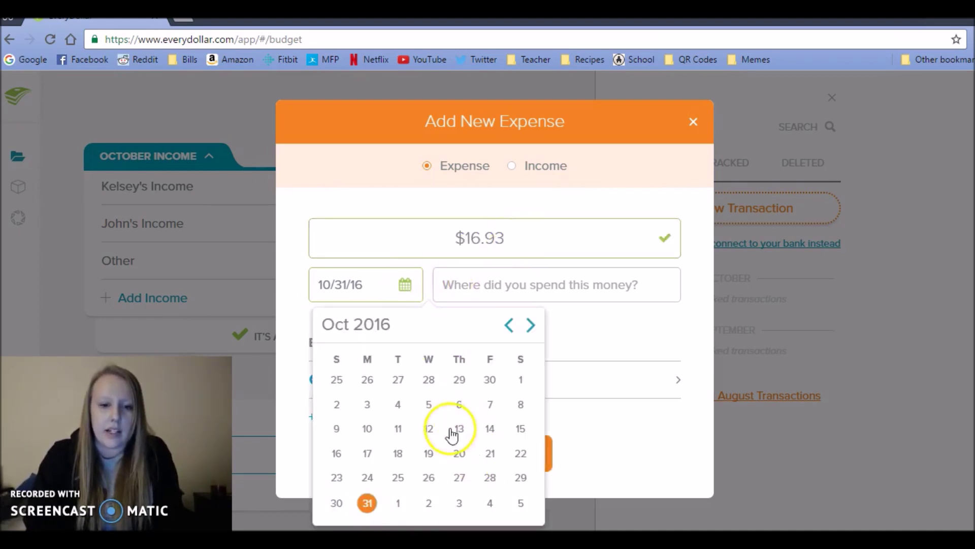
pyautogui.click(412, 496)
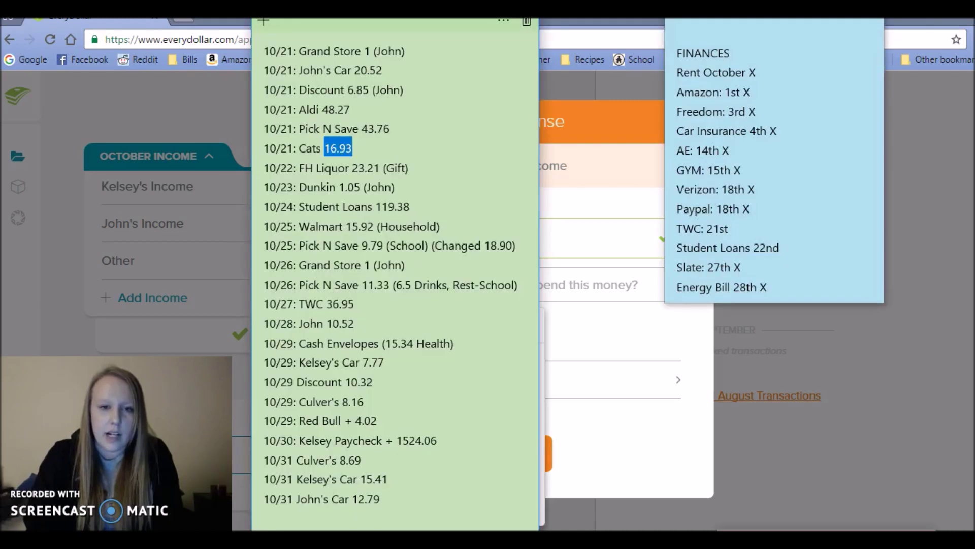
pyautogui.hotkey('alt', 'Tab')
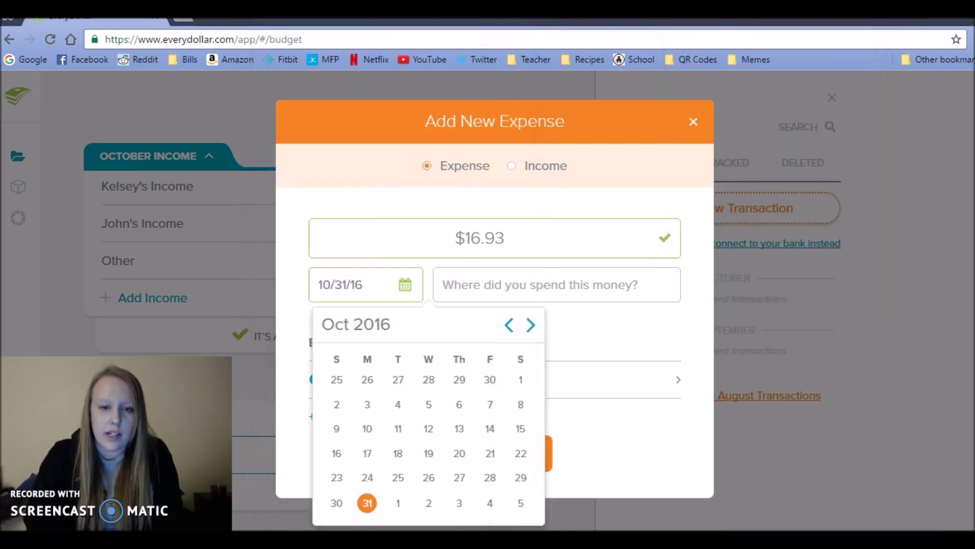
pyautogui.click(495, 456)
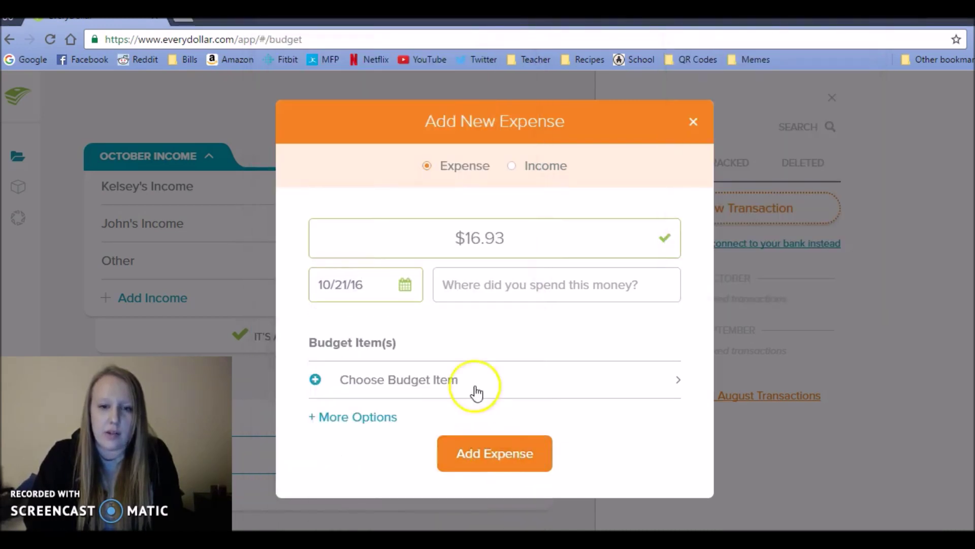
# Assign the $16.93 expense to the Cats budget item and track it.
pyautogui.click(403, 393)
pyautogui.moveTo(681, 229); pyautogui.dragTo(676, 399)
pyautogui.rightClick(679, 259)
pyautogui.click(676, 241)
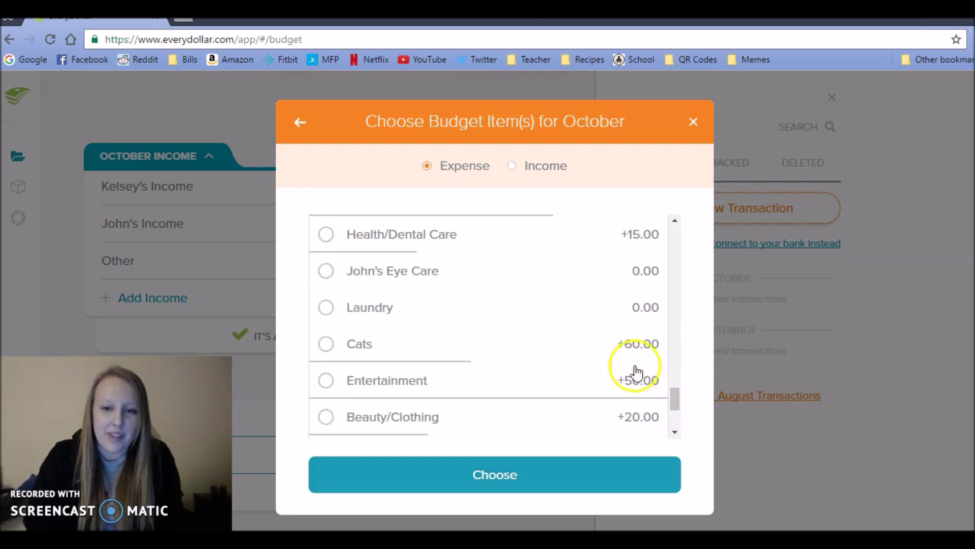
pyautogui.click(522, 484)
pyautogui.click(485, 493)
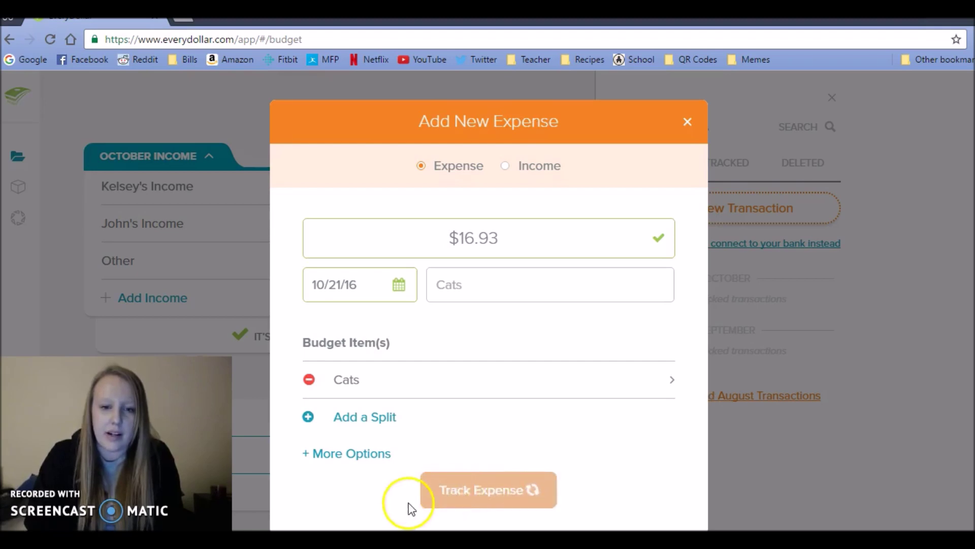
# Copy the FH Liquor amount of 23.21 from the spending note into a new expense.
pyautogui.moveTo(282, 529)
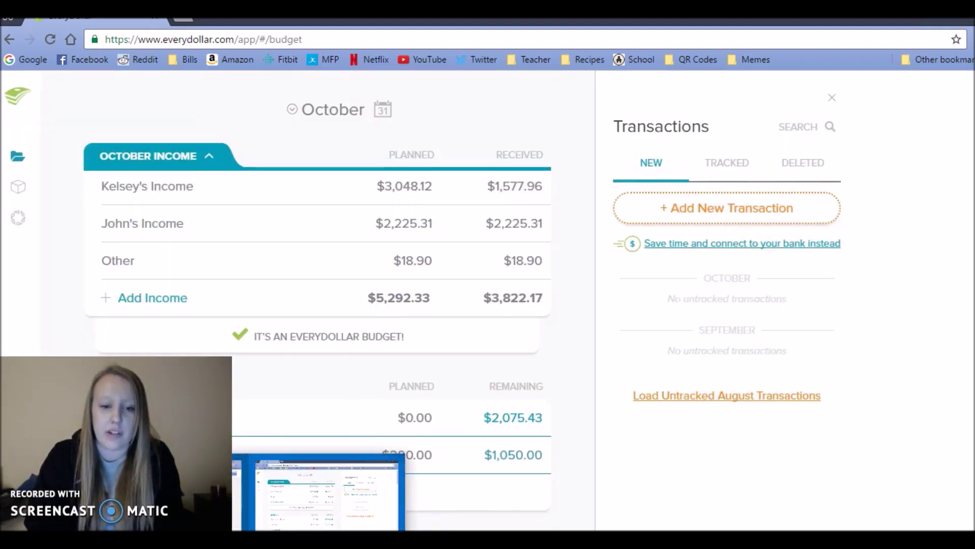
pyautogui.click(425, 529)
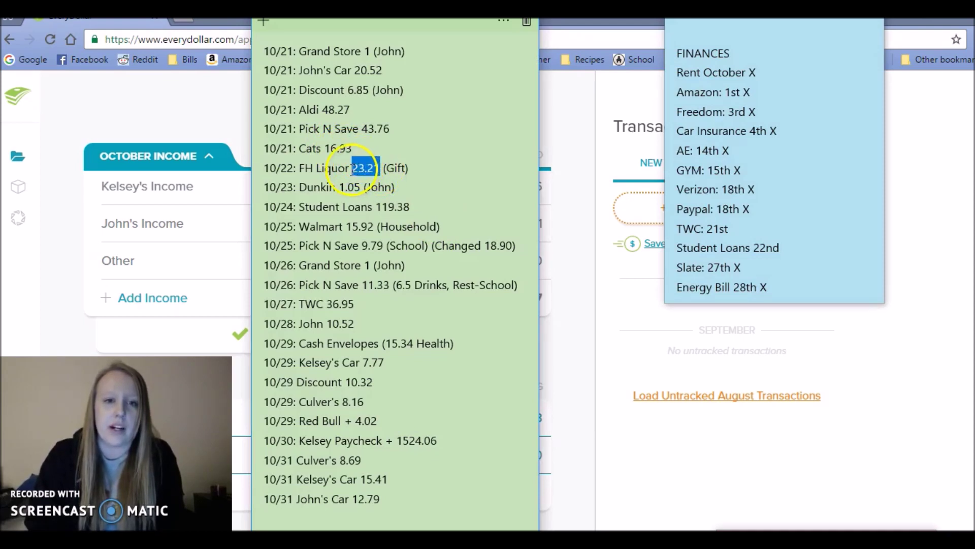
pyautogui.click(647, 202)
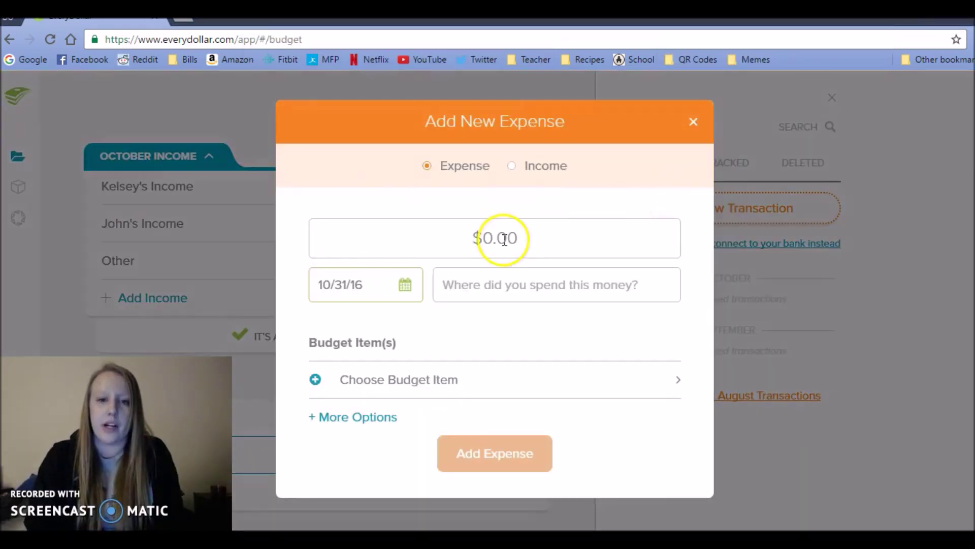
pyautogui.click(504, 239)
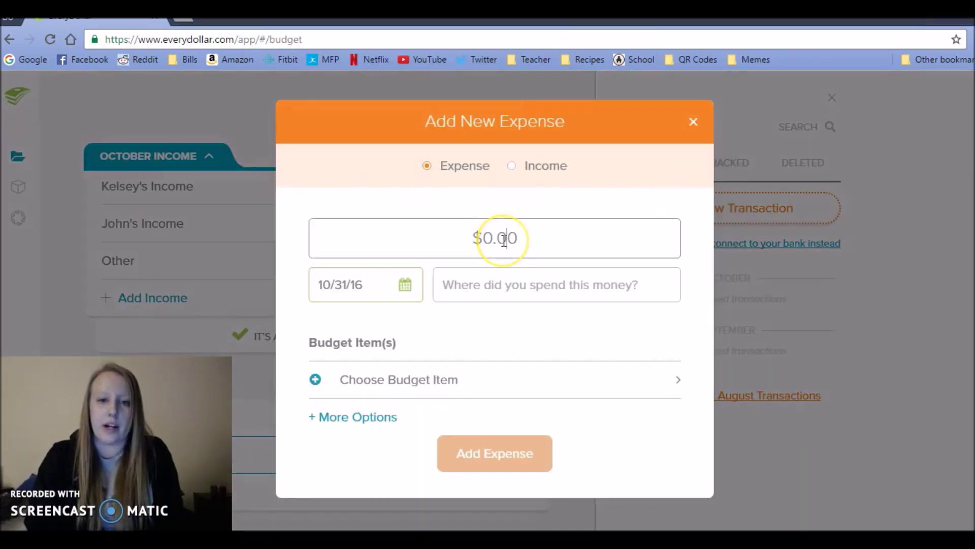
pyautogui.write('23.21')
pyautogui.click(479, 255)
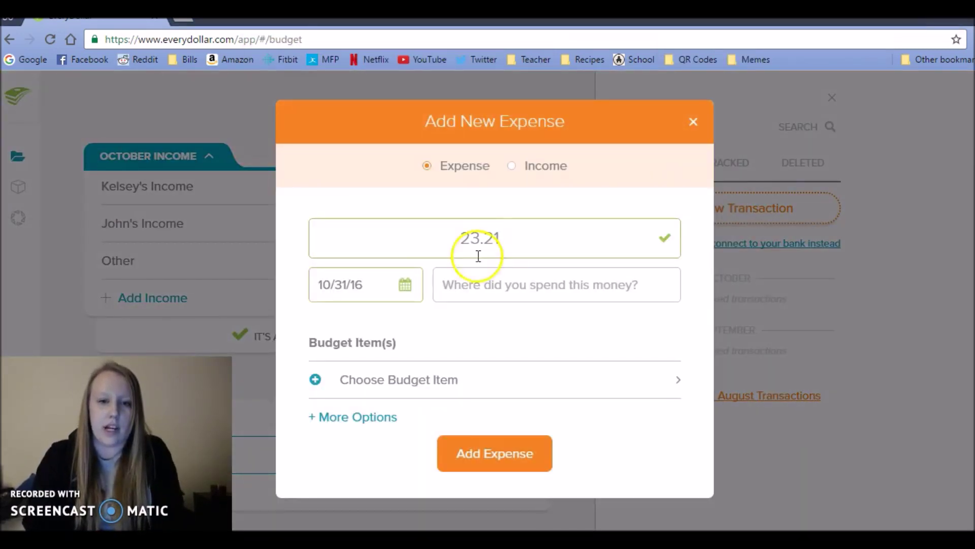
# Set the $23.21 expense's date to 10/22/16 and enter FH Liquor as the merchant.
pyautogui.click(406, 284)
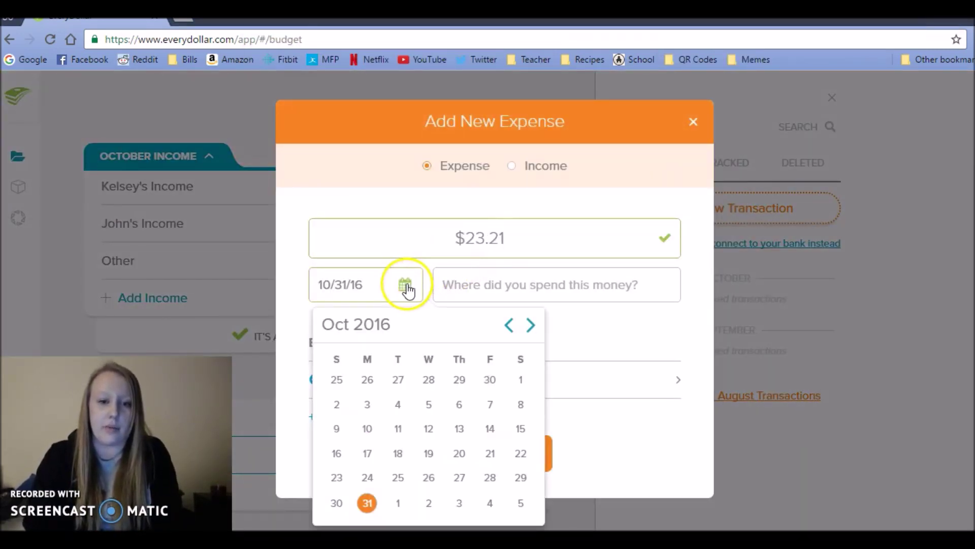
pyautogui.click(518, 453)
pyautogui.click(485, 300)
pyautogui.write('FH Liquor')
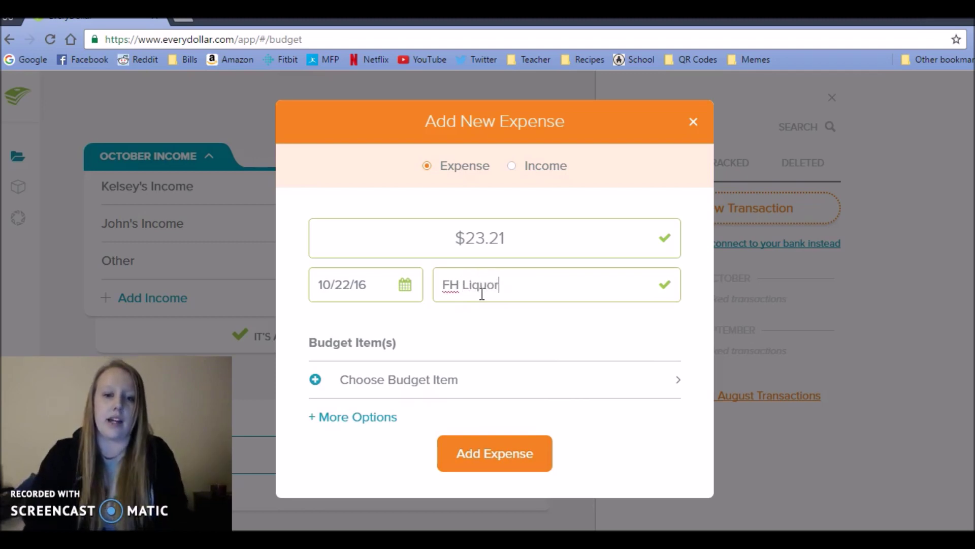
# Assign the $23.21 FH Liquor expense to the Gift Money budget item and track it.
pyautogui.click(415, 382)
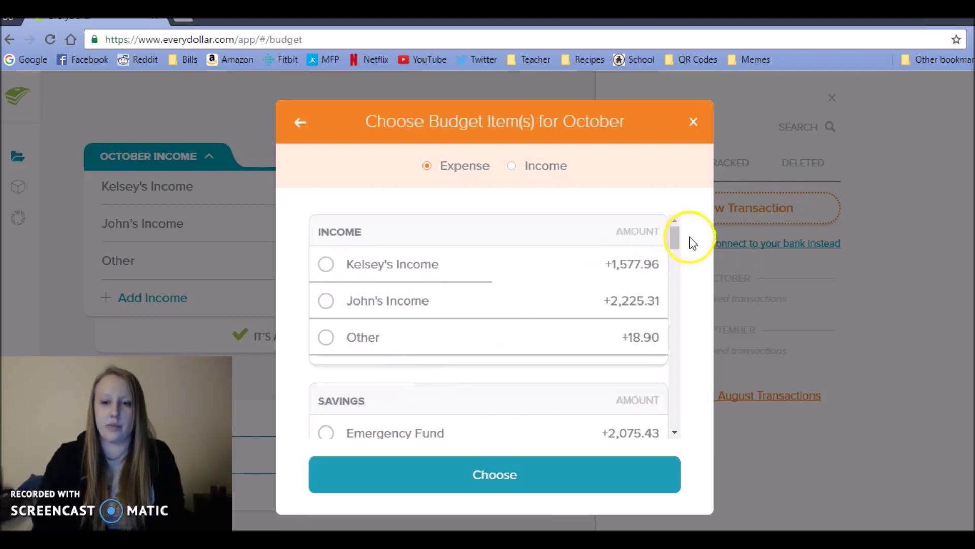
pyautogui.moveTo(675, 238); pyautogui.dragTo(677, 413)
pyautogui.click(611, 318)
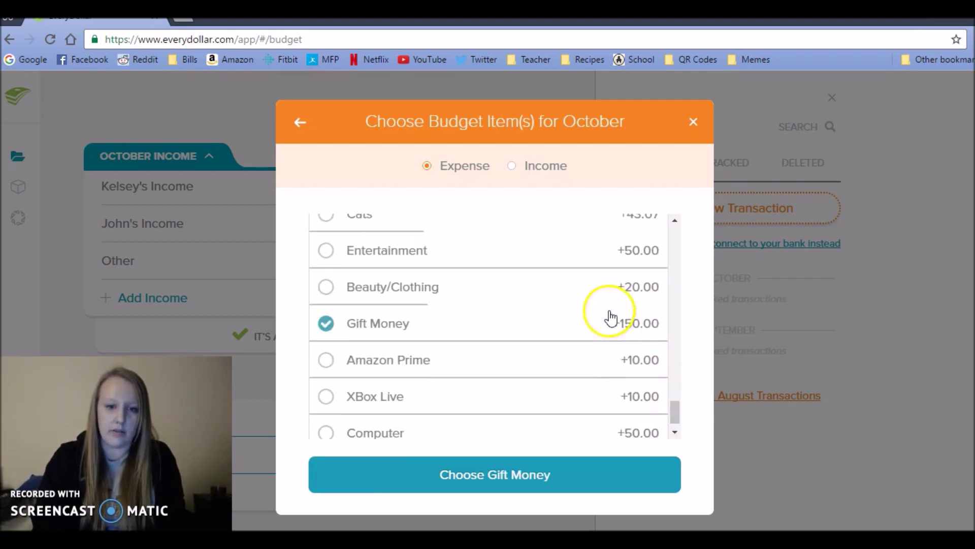
pyautogui.click(532, 498)
pyautogui.click(503, 493)
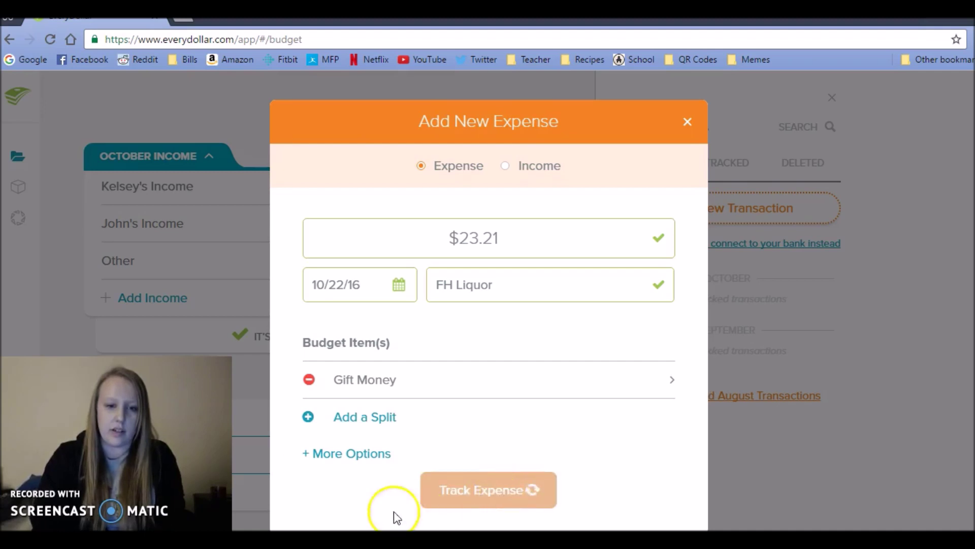
# Copy the Dunkin amount of 1.05 from the spending note into a new expense.
pyautogui.click(424, 490)
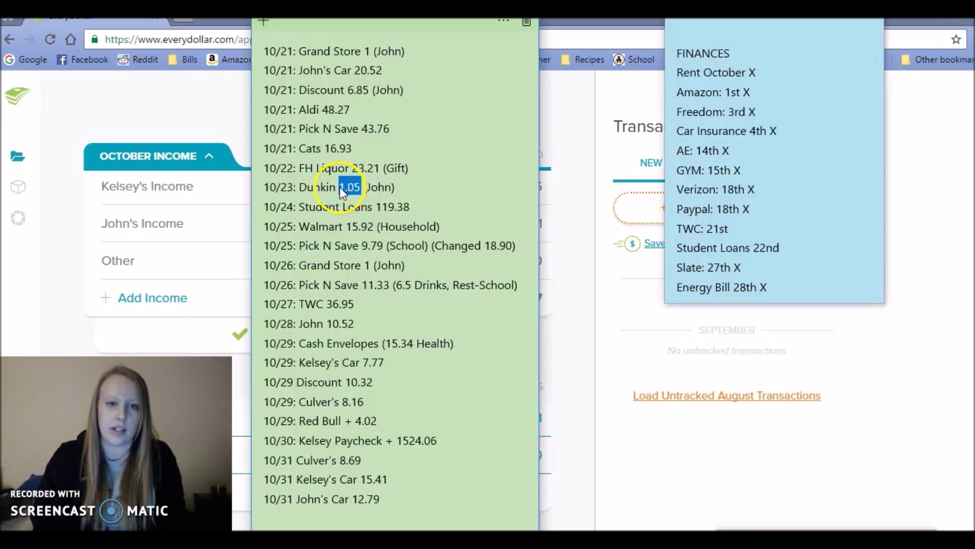
pyautogui.click(635, 220)
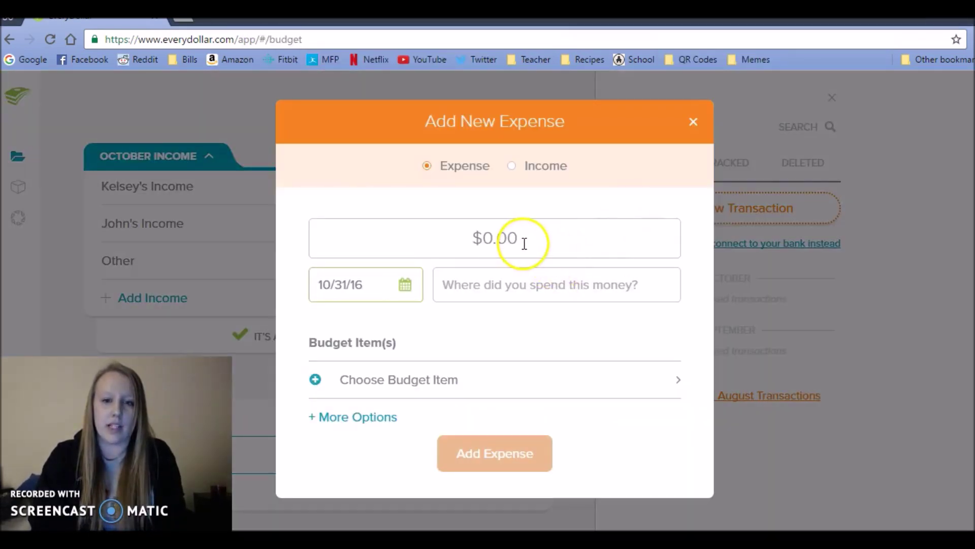
pyautogui.click(523, 243)
pyautogui.write('1.05')
# Set the $1.05 expense's date to 10/22/16 and enter Dunkin as the merchant.
pyautogui.click(407, 289)
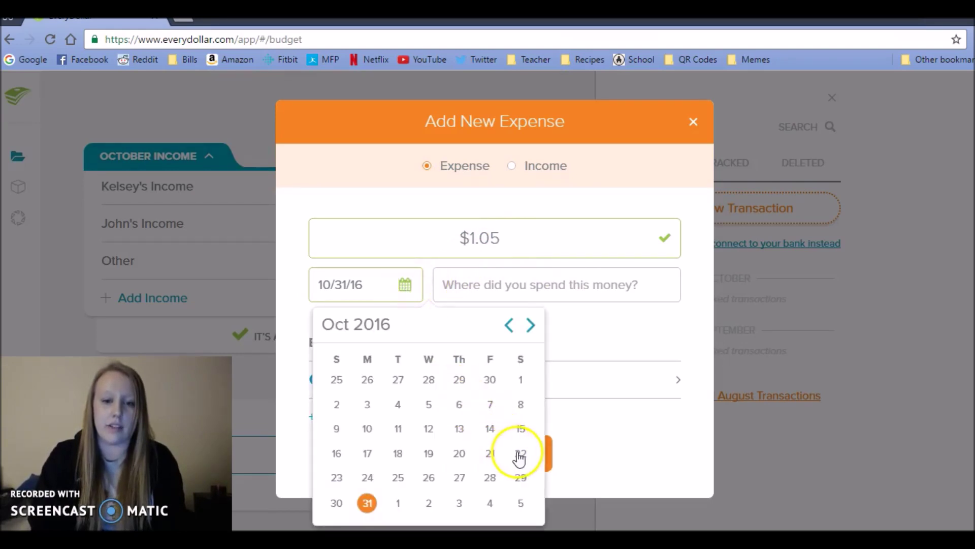
pyautogui.click(519, 453)
pyautogui.click(484, 283)
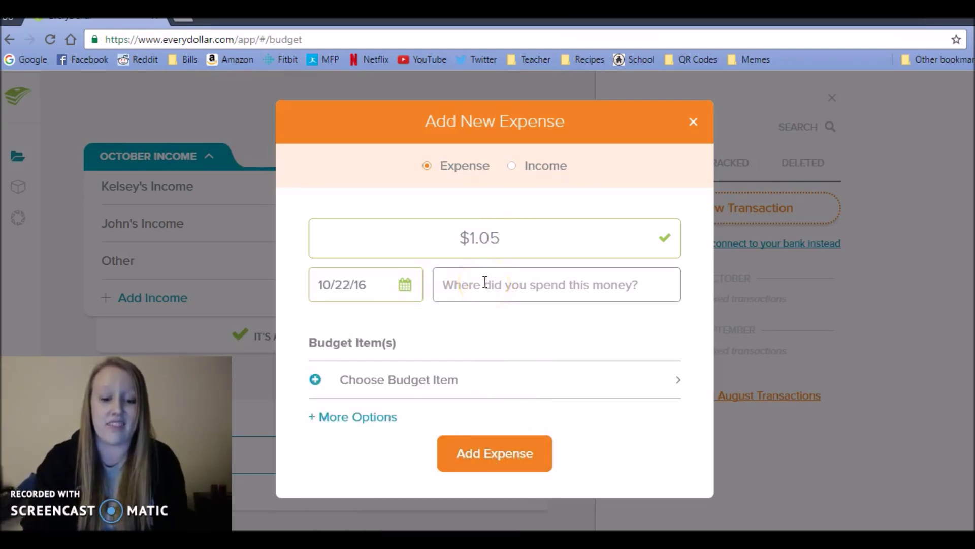
pyautogui.write('Dunkin')
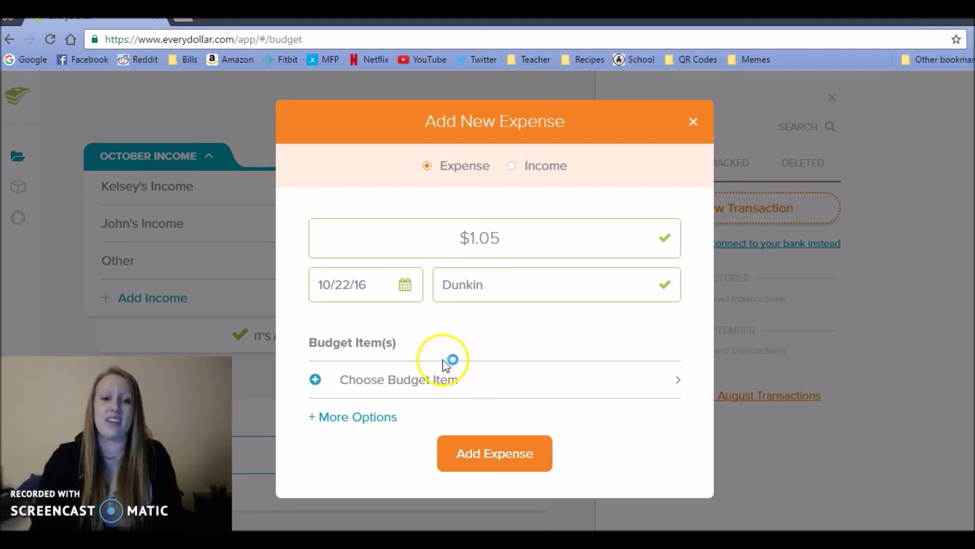
# Assign the $1.05 Dunkin expense to the Personal budget item of the person named in the note and track it.
pyautogui.click(438, 380)
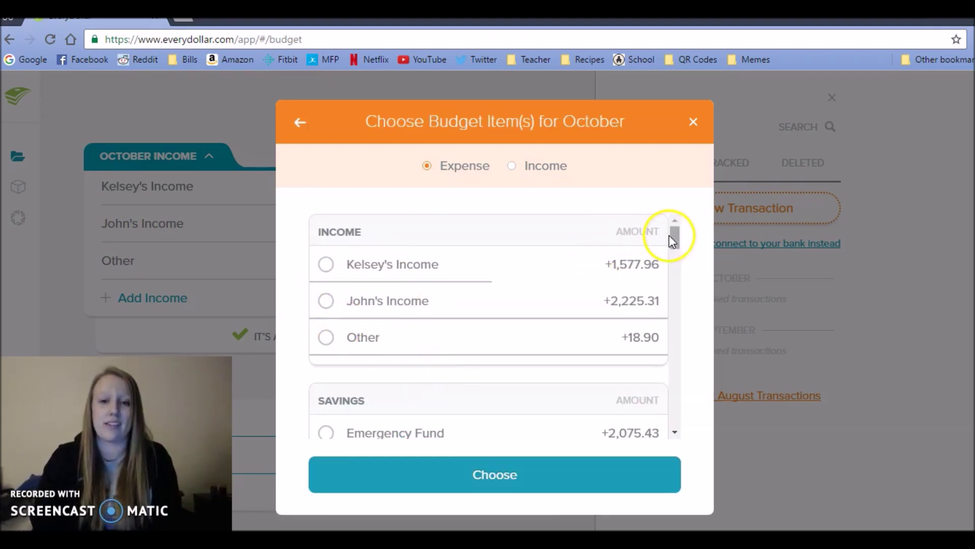
pyautogui.moveTo(674, 236); pyautogui.dragTo(671, 334)
pyautogui.click(590, 260)
pyautogui.click(519, 462)
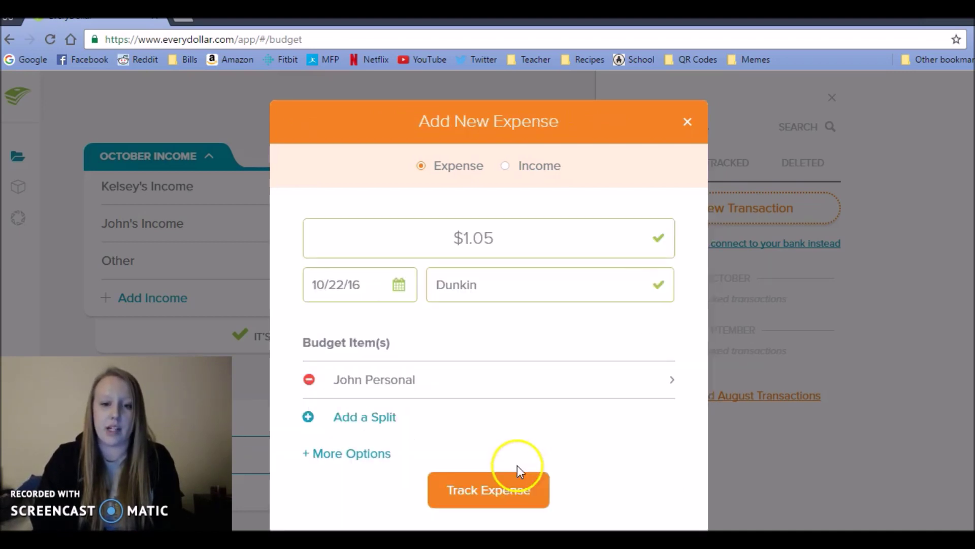
pyautogui.click(508, 490)
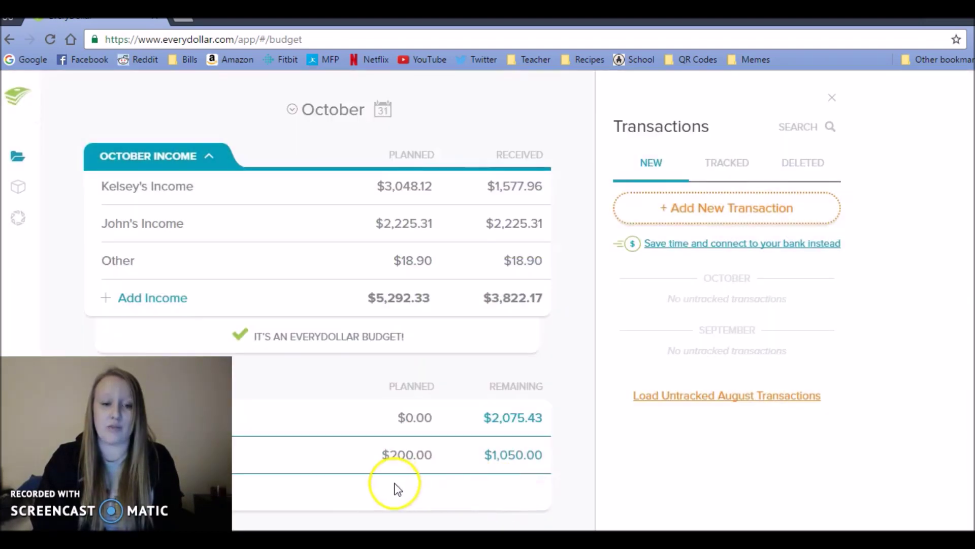
# Copy the Student Loans amount of 119.38 from the spending note into a new expense.
pyautogui.hotkey('alt', 'Tab')
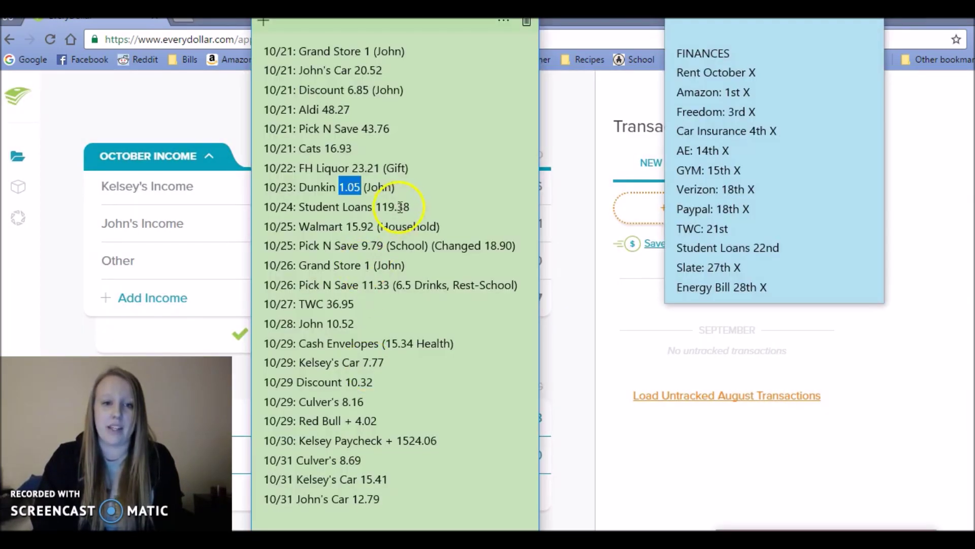
pyautogui.moveTo(377, 206); pyautogui.dragTo(376, 208)
pyautogui.hotkey('ctrl', 'c')
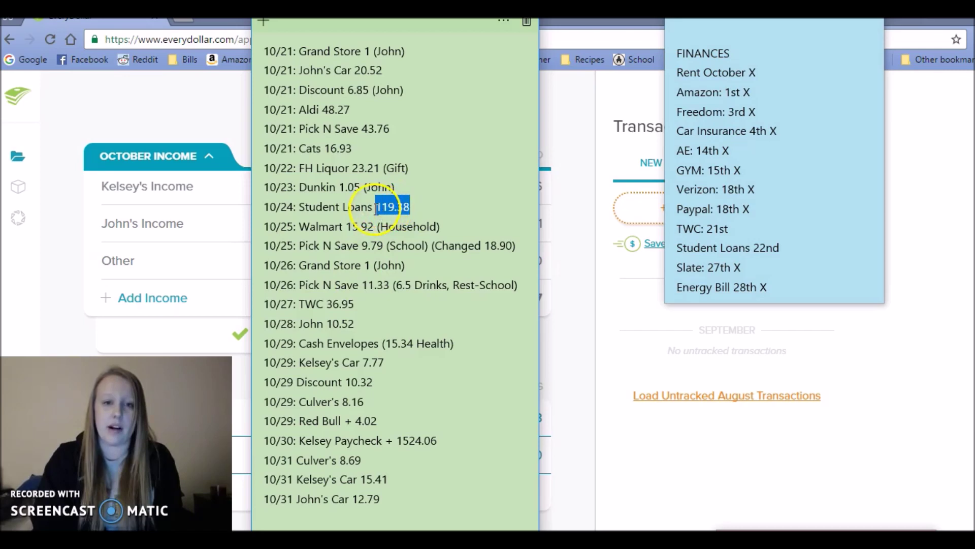
pyautogui.click(639, 218)
pyautogui.click(539, 239)
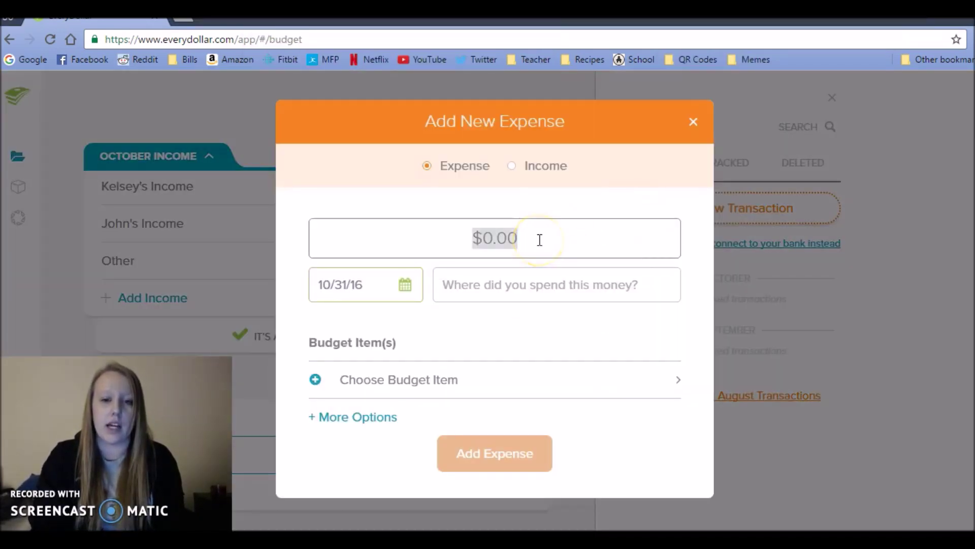
pyautogui.hotkey('ctrl', 'v')
# Set the $119.38 student loan expense's date to 10/23/16.
pyautogui.click(407, 287)
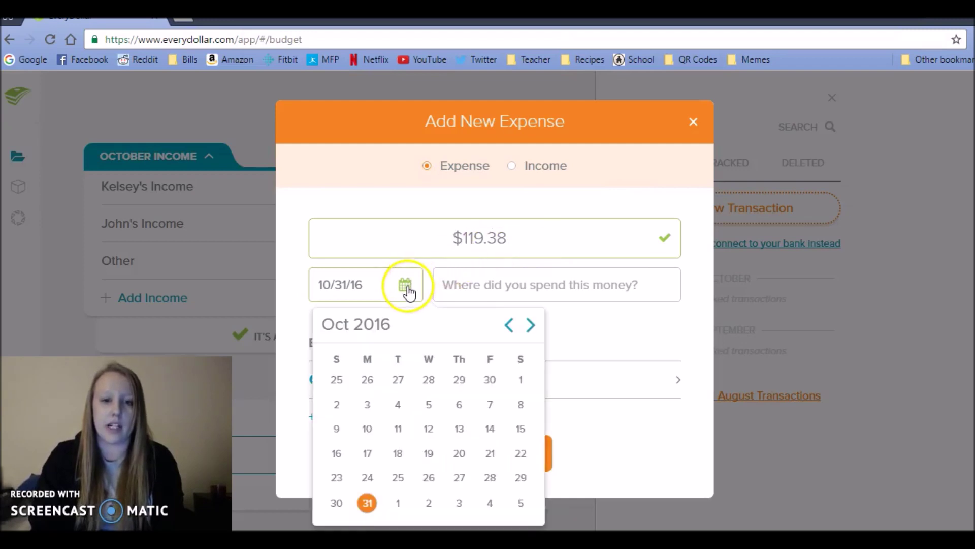
pyautogui.click(335, 479)
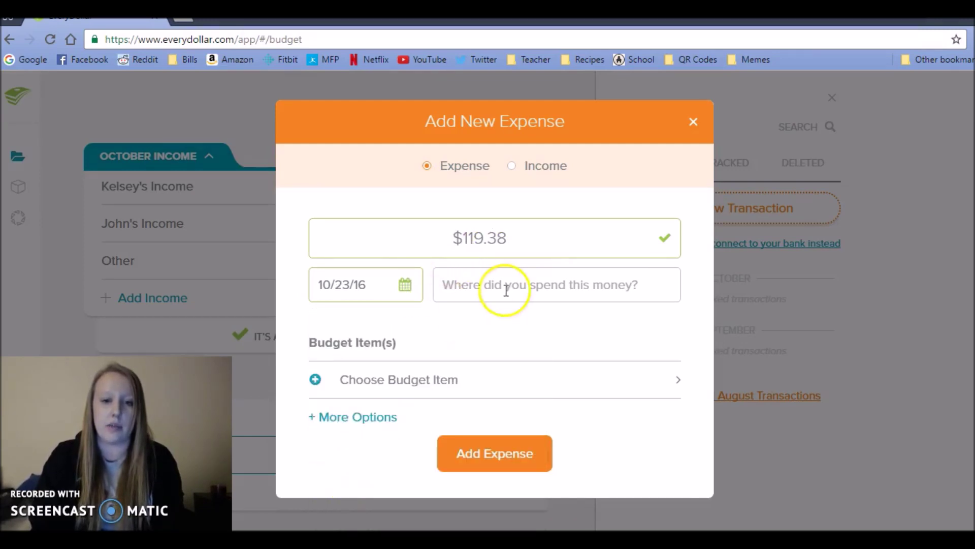
pyautogui.click(519, 287)
# Assign the $119.38 expense to the Student Loans 22nd budget item and track it.
pyautogui.click(425, 378)
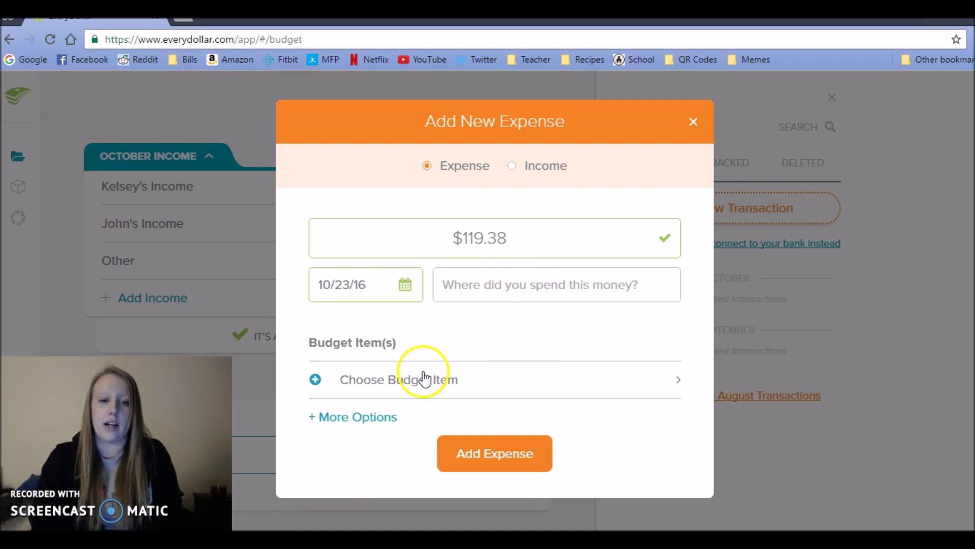
pyautogui.moveTo(672, 232); pyautogui.dragTo(669, 368)
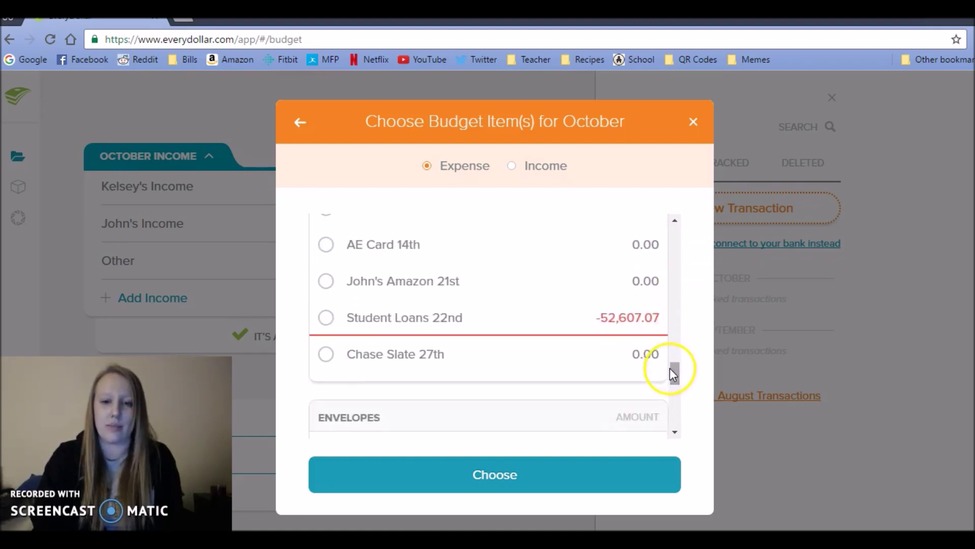
pyautogui.click(599, 316)
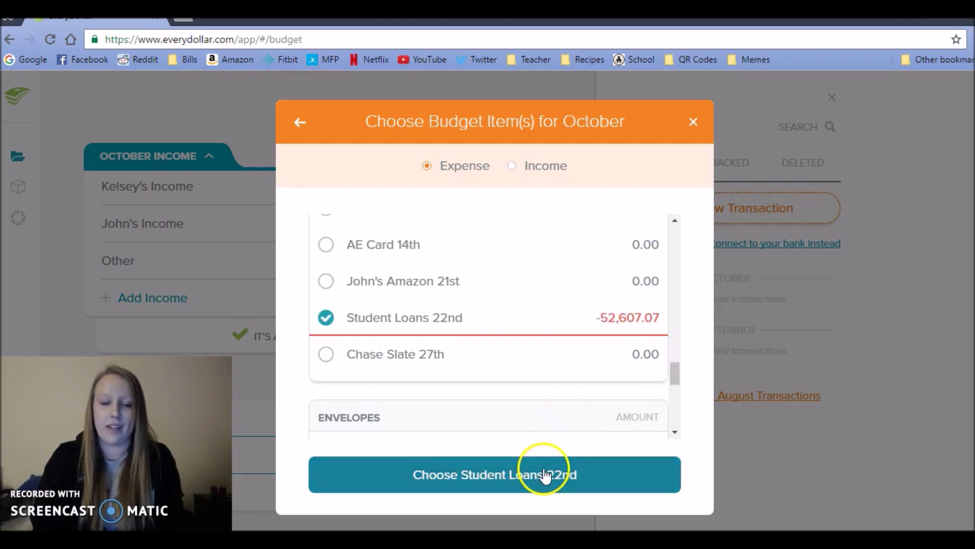
pyautogui.click(545, 476)
pyautogui.click(521, 490)
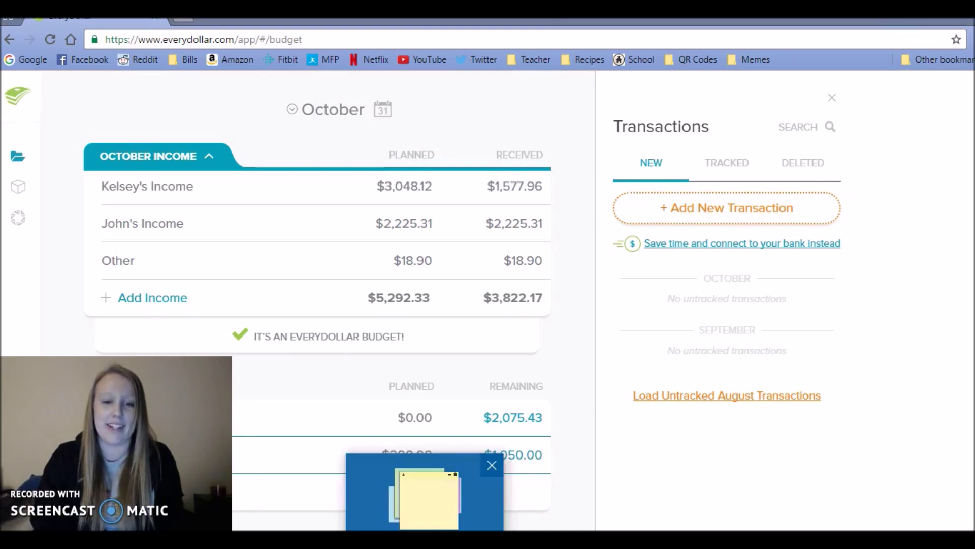
# Copy the Walmart amount of 15.92 from the spending note into a new expense.
pyautogui.click(425, 541)
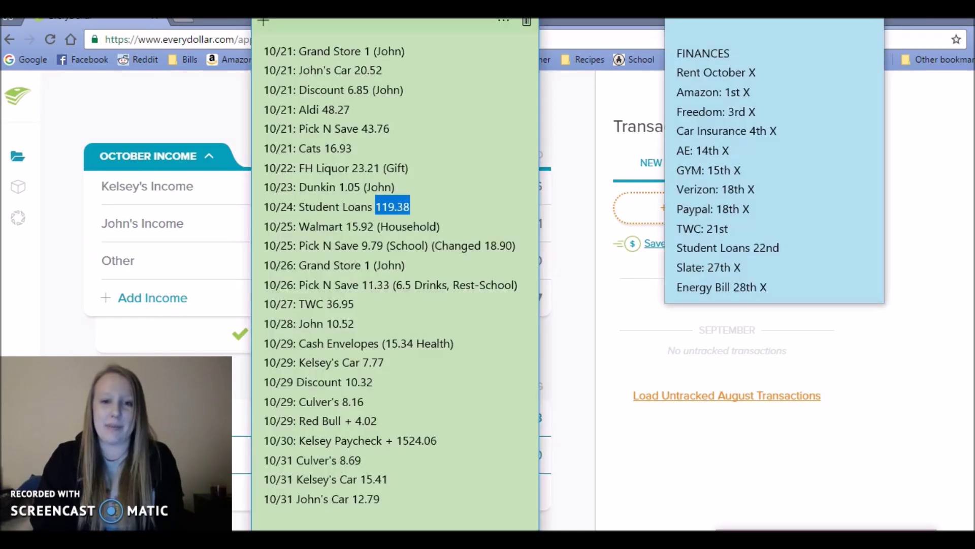
pyautogui.click(374, 226)
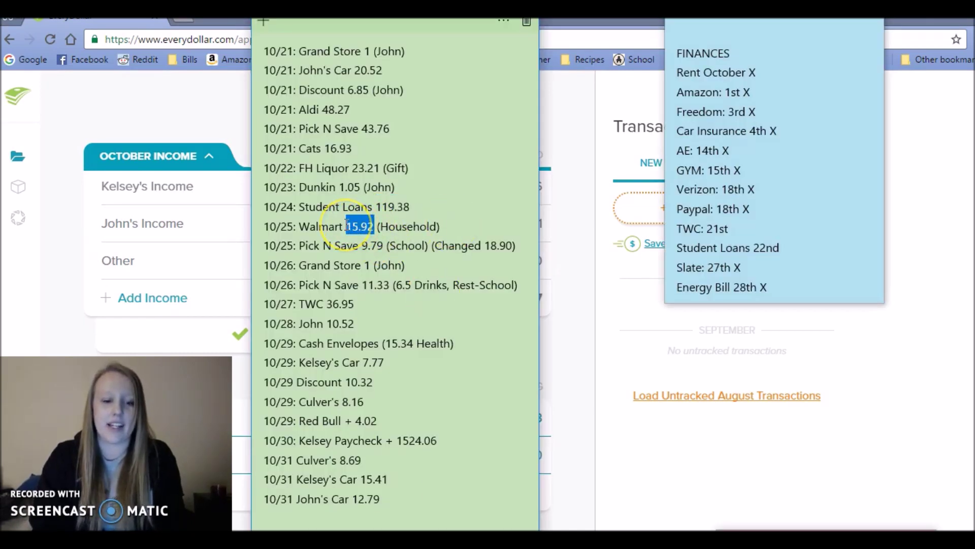
pyautogui.click(635, 220)
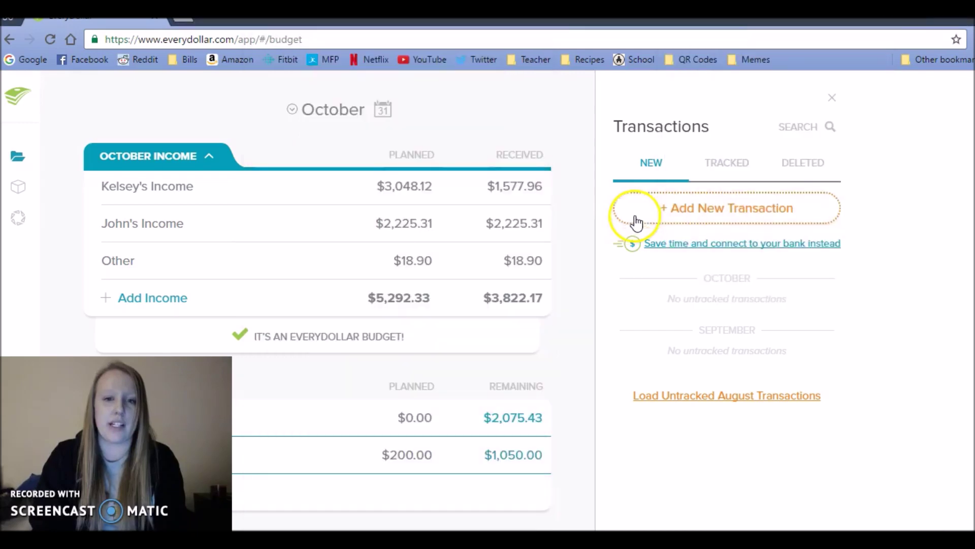
pyautogui.click(502, 239)
pyautogui.write('15.92')
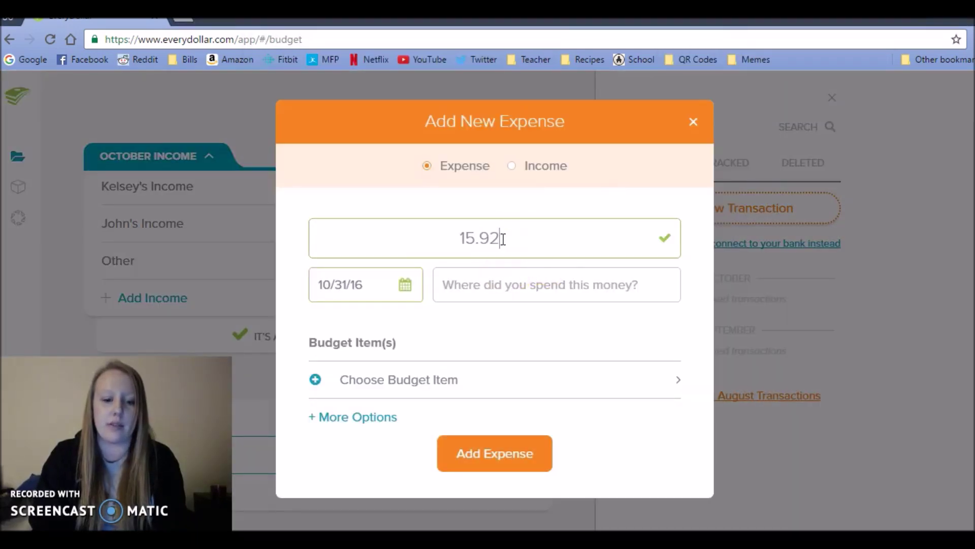
# Check the Walmart entry's date in the spending note and set the $15.92 expense's date to 10/25/16.
pyautogui.click(405, 284)
pyautogui.moveTo(425, 539)
pyautogui.click(425, 496)
pyautogui.click(425, 539)
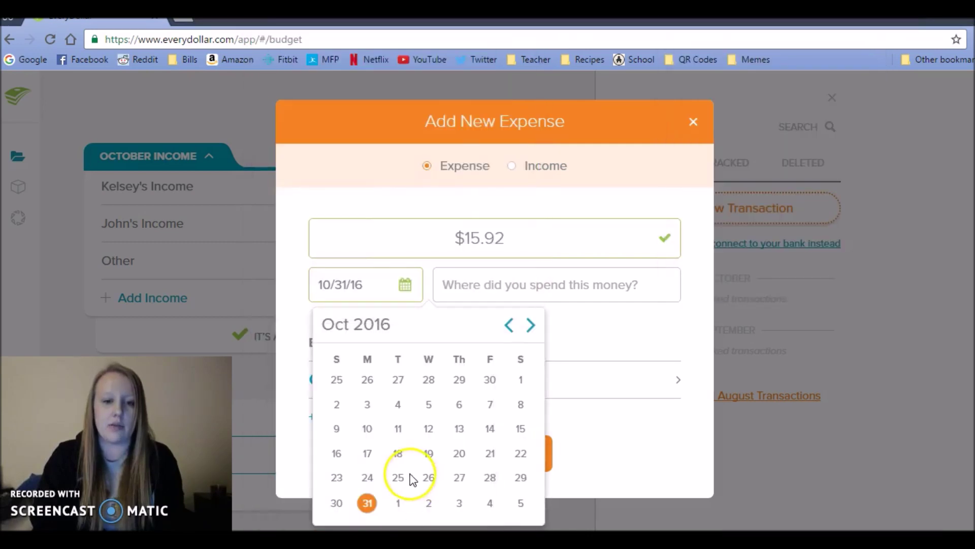
pyautogui.click(396, 479)
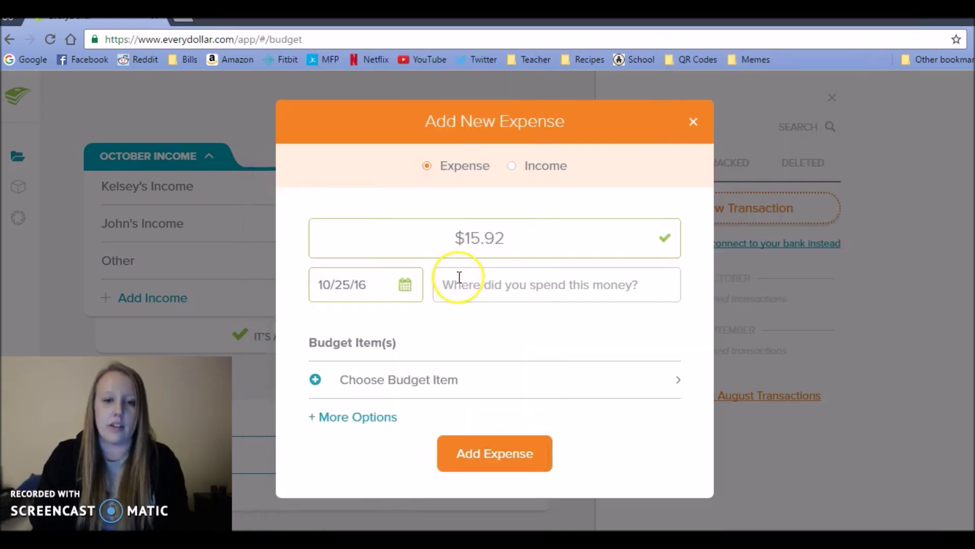
# Enter Walmart as the merchant of the $15.92 expense, assign it to Household Supplies and track it.
pyautogui.write('Walmart')
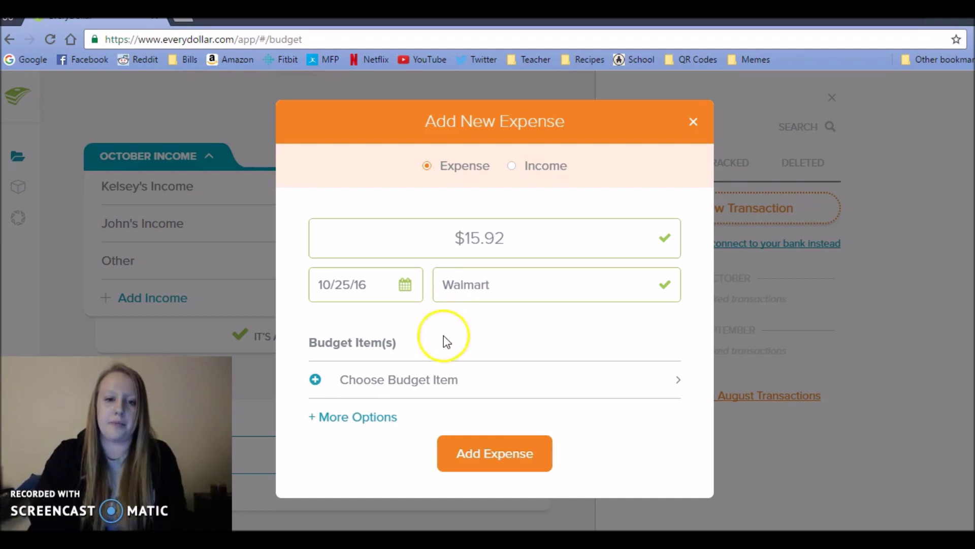
pyautogui.click(441, 382)
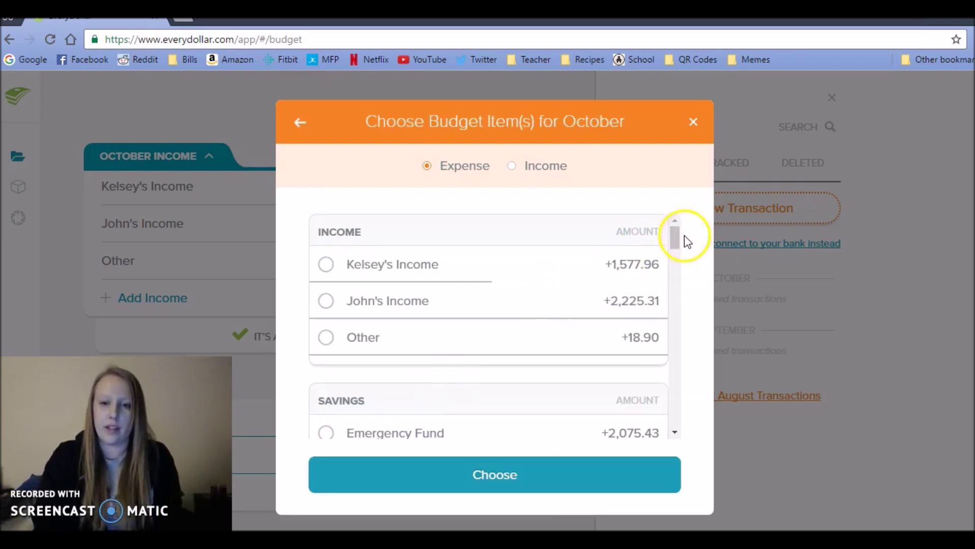
pyautogui.moveTo(678, 239); pyautogui.dragTo(675, 325)
pyautogui.click(638, 303)
pyautogui.click(539, 480)
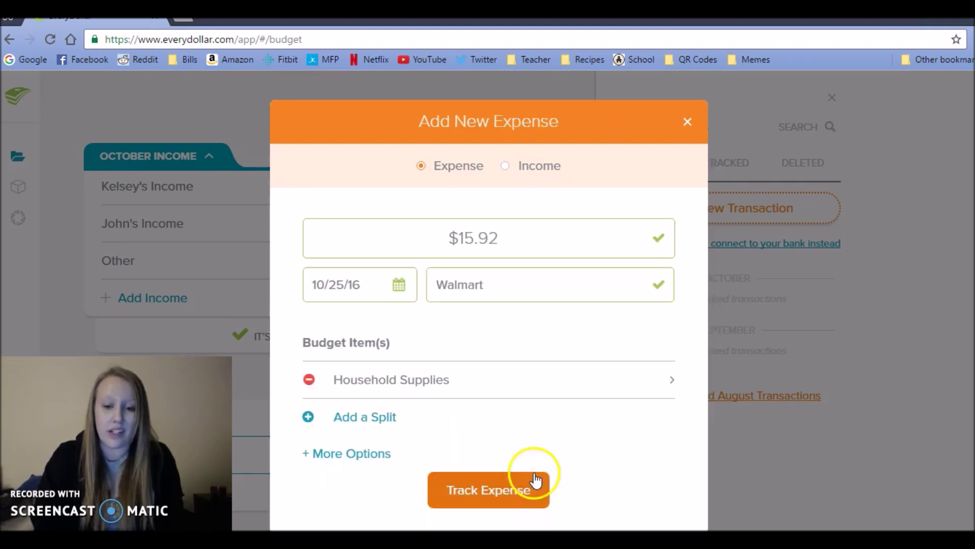
pyautogui.click(517, 485)
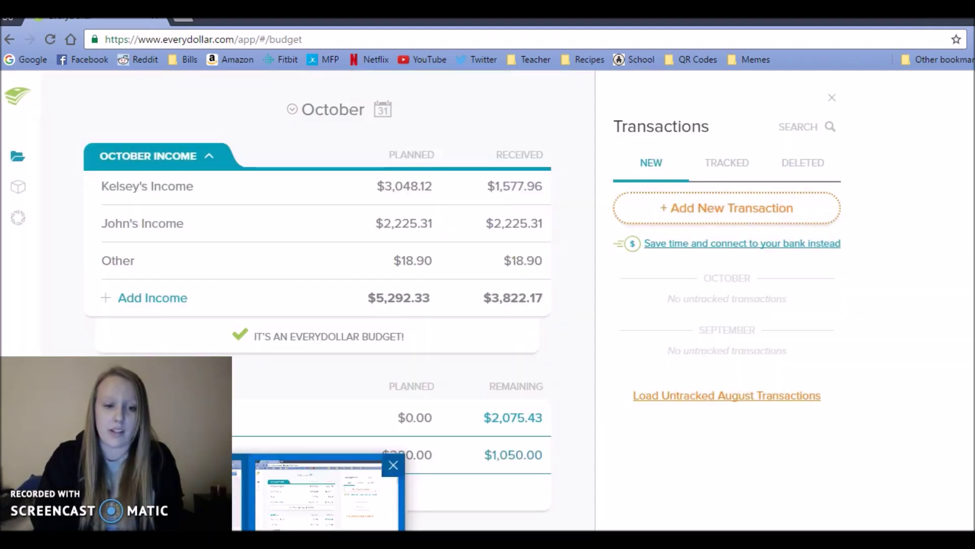
# Copy the 10/25 Pick N Save amount of 9.79 from the spending note into a new expense.
pyautogui.click(325, 498)
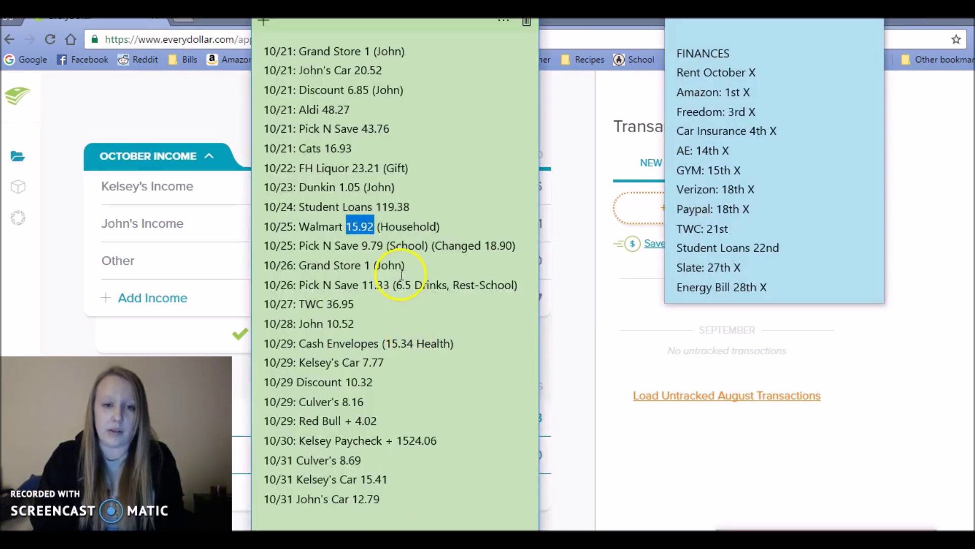
pyautogui.click(384, 246)
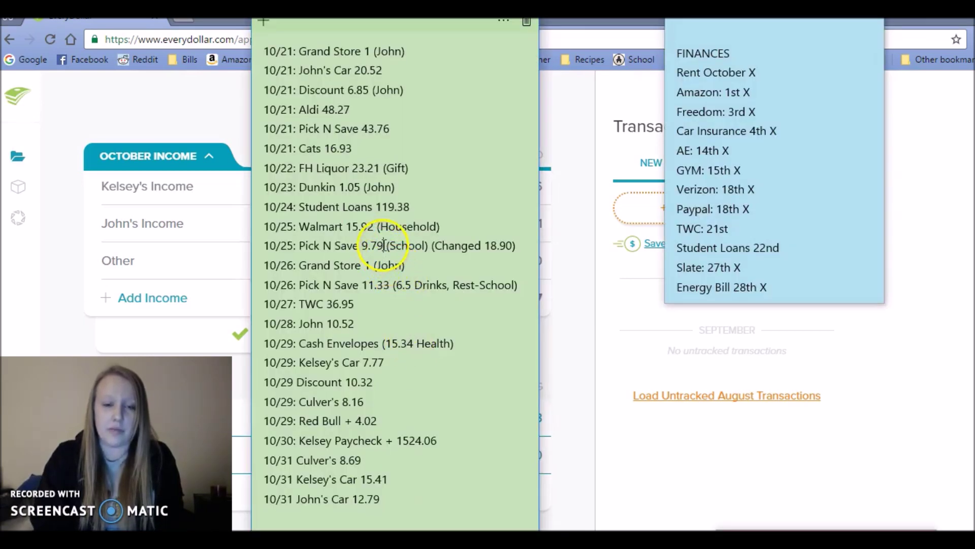
pyautogui.click(364, 245)
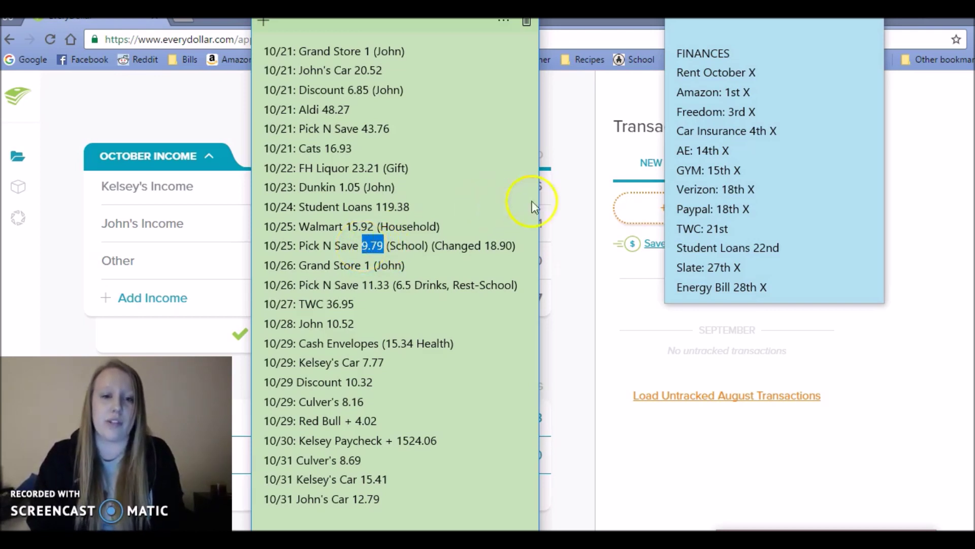
pyautogui.click(642, 209)
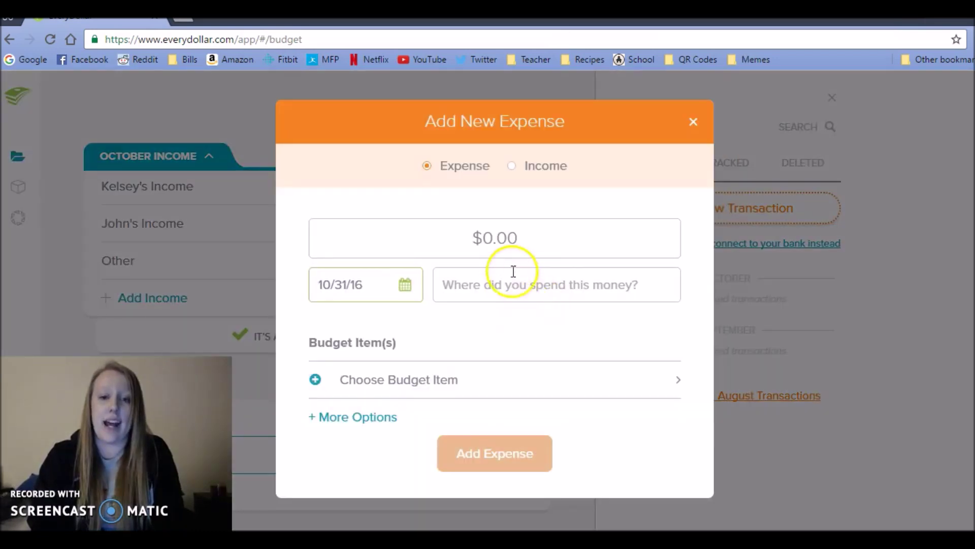
pyautogui.click(512, 253)
pyautogui.write('9.79')
pyautogui.click(473, 264)
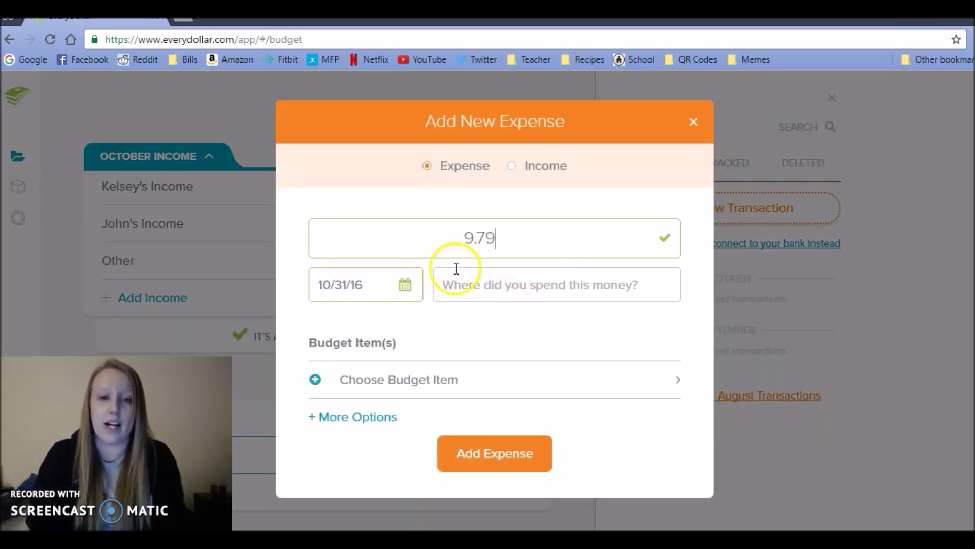
# Set the $9.79 expense's date to 10/26/16 and its merchant to Pick N Save.
pyautogui.click(405, 287)
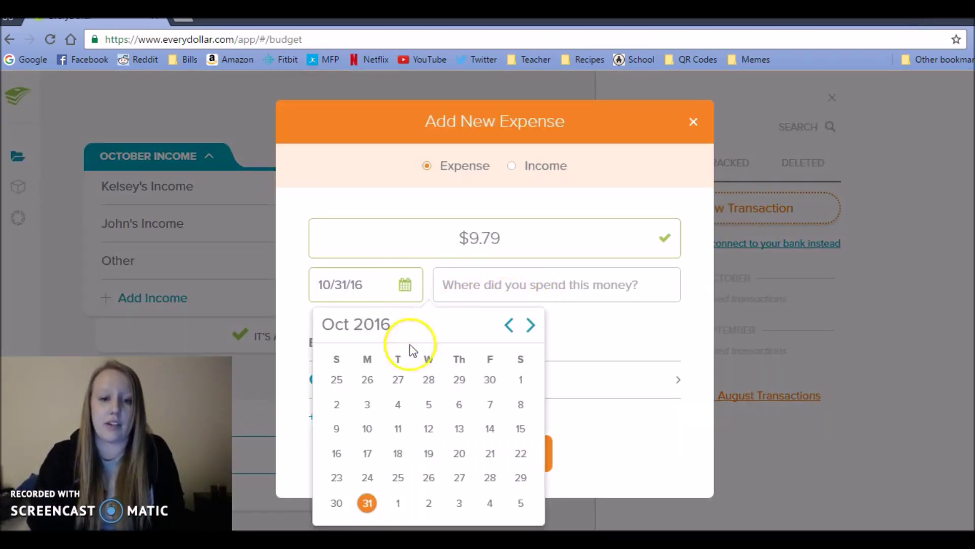
pyautogui.click(428, 480)
pyautogui.click(482, 294)
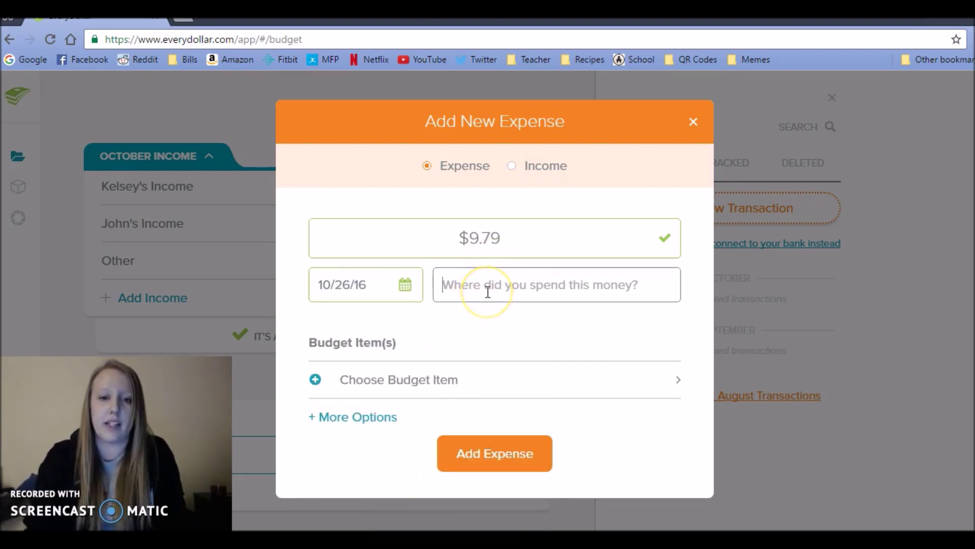
pyautogui.write('Pick N Save')
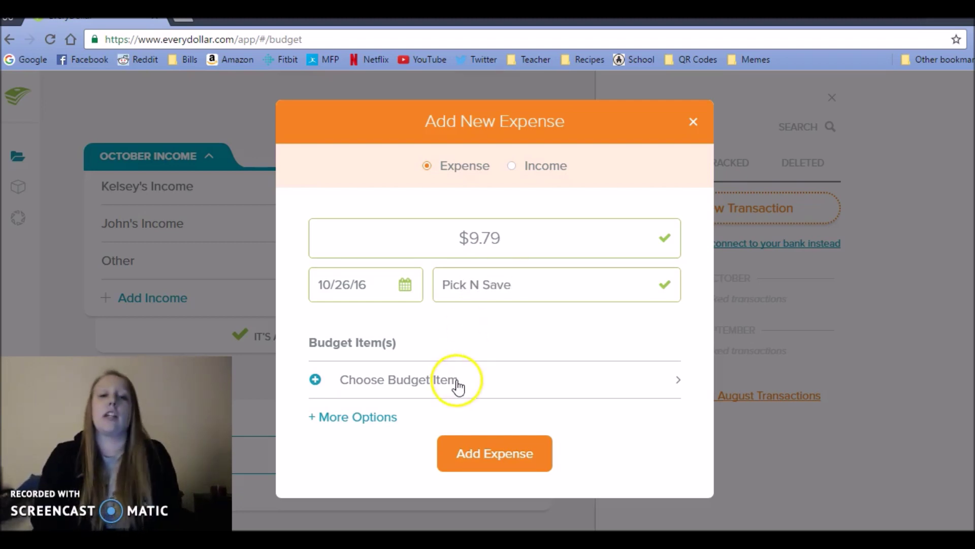
# Assign the $9.79 Pick N Save expense to the School Supplies budget item and track it.
pyautogui.click(452, 382)
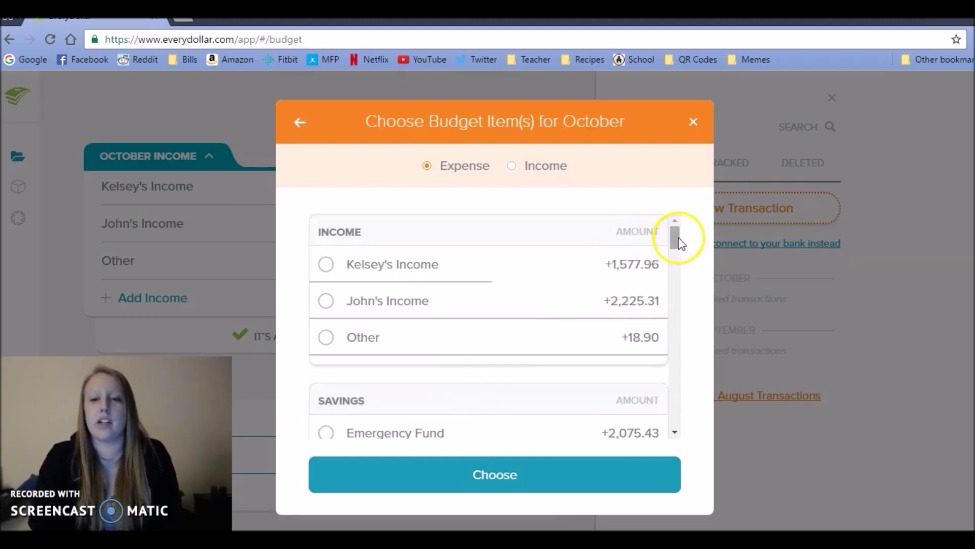
pyautogui.moveTo(681, 243); pyautogui.dragTo(676, 331)
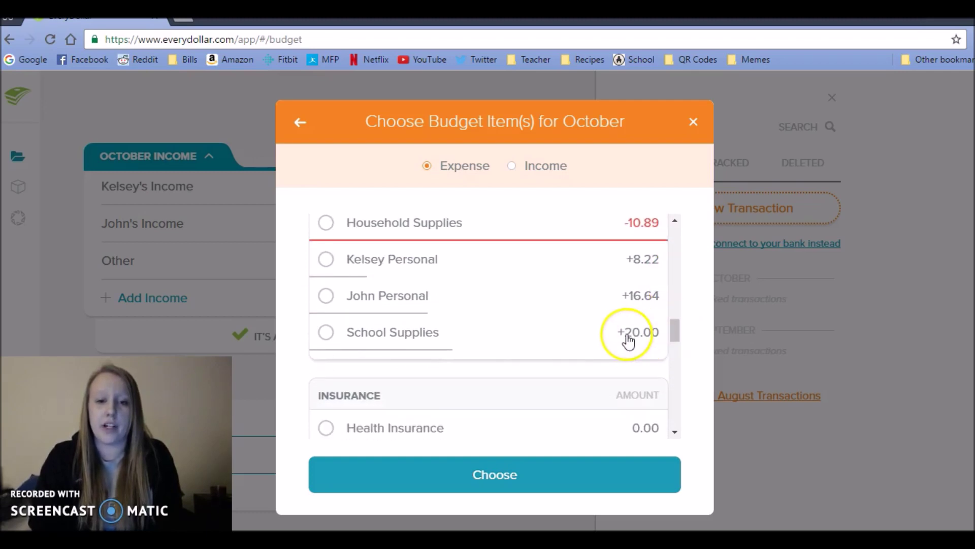
pyautogui.click(629, 335)
pyautogui.click(548, 487)
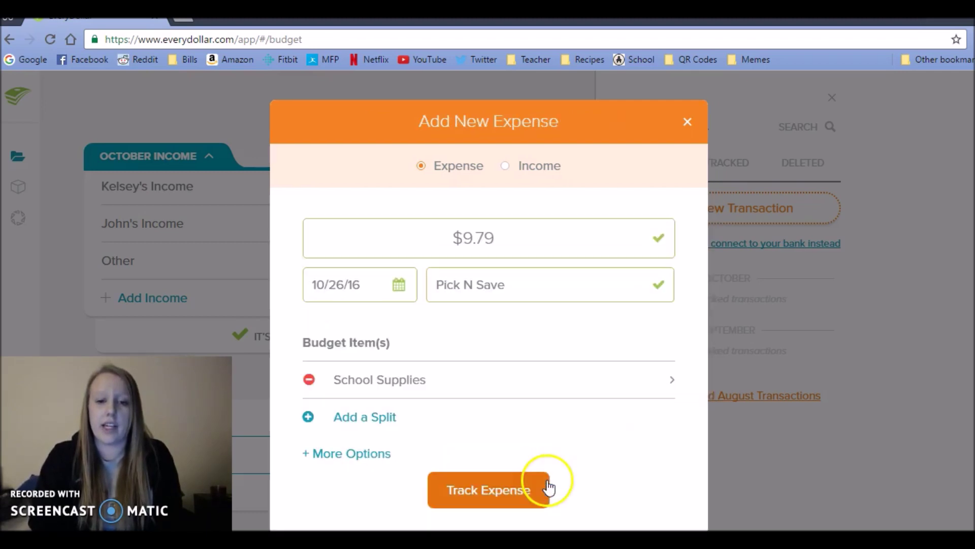
pyautogui.click(517, 491)
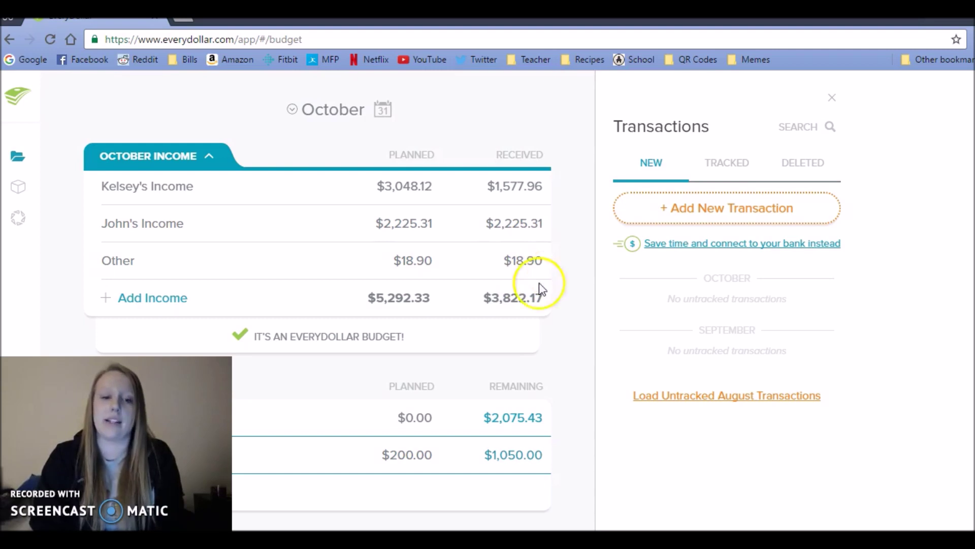
# Copy the 10/26 Grand Store amount of 1 from the spending note into a new expense.
pyautogui.click(425, 496)
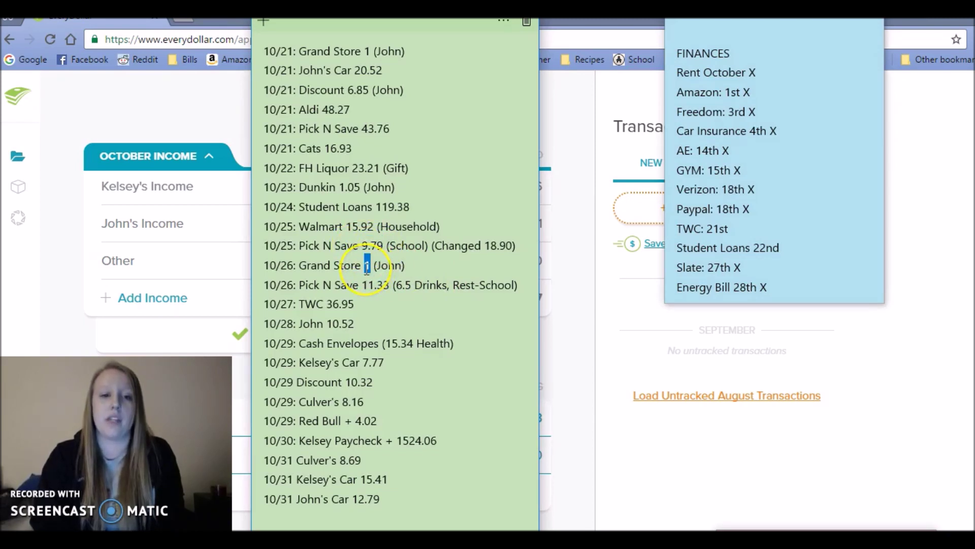
pyautogui.click(638, 221)
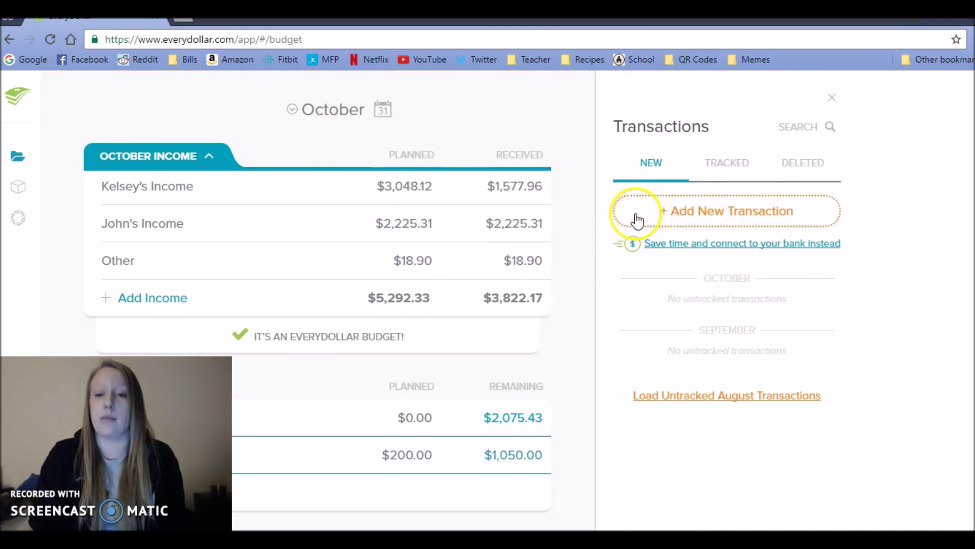
pyautogui.click(637, 221)
pyautogui.click(524, 246)
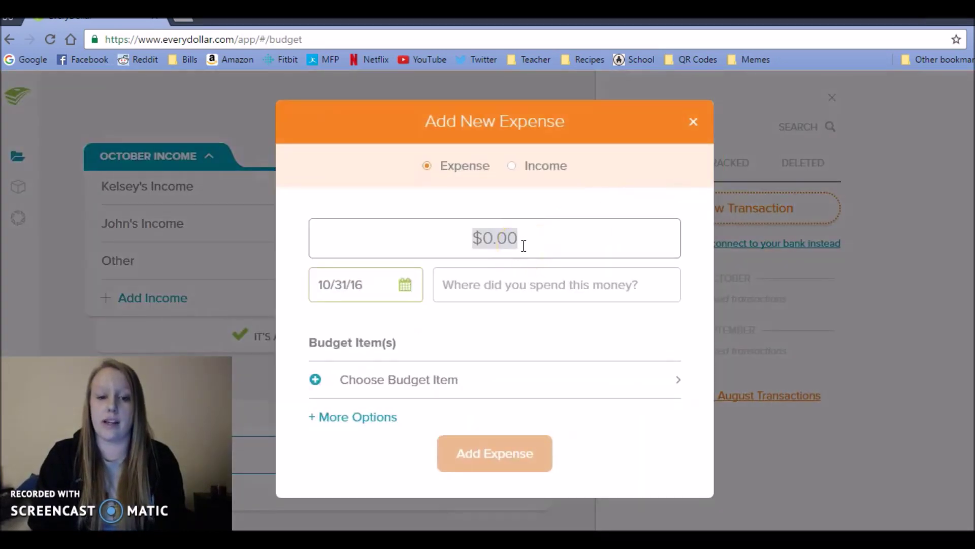
pyautogui.write('1')
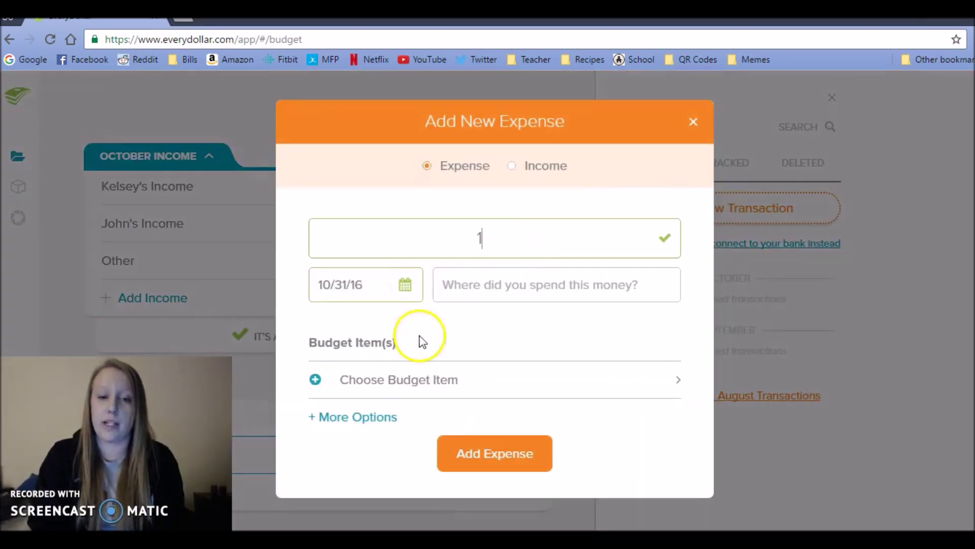
# Check the Grand Store entry in the spending note, then date the $1.00 expense 10/26/16 with Grand as the merchant.
pyautogui.hotkey('alt', 'Tab')
pyautogui.hotkey('alt', 'Tab')
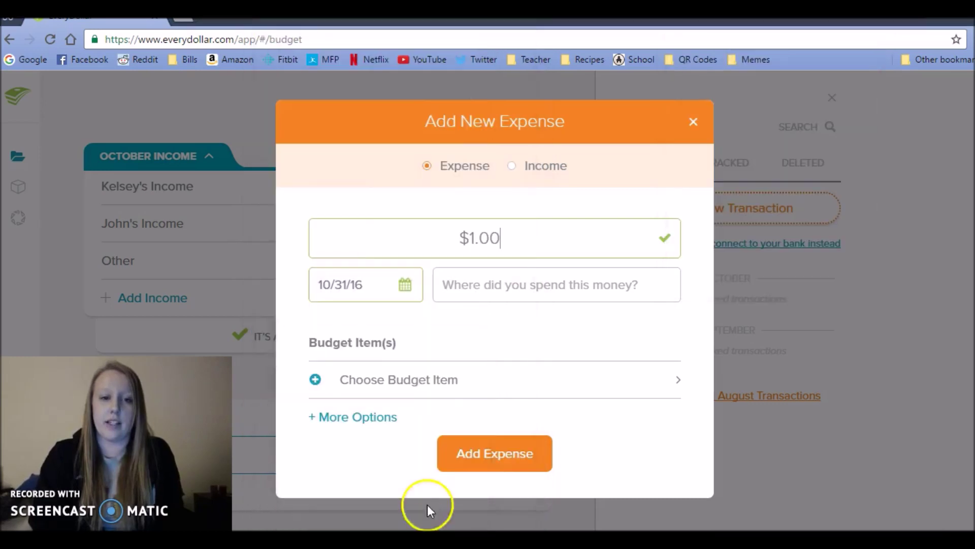
pyautogui.click(404, 287)
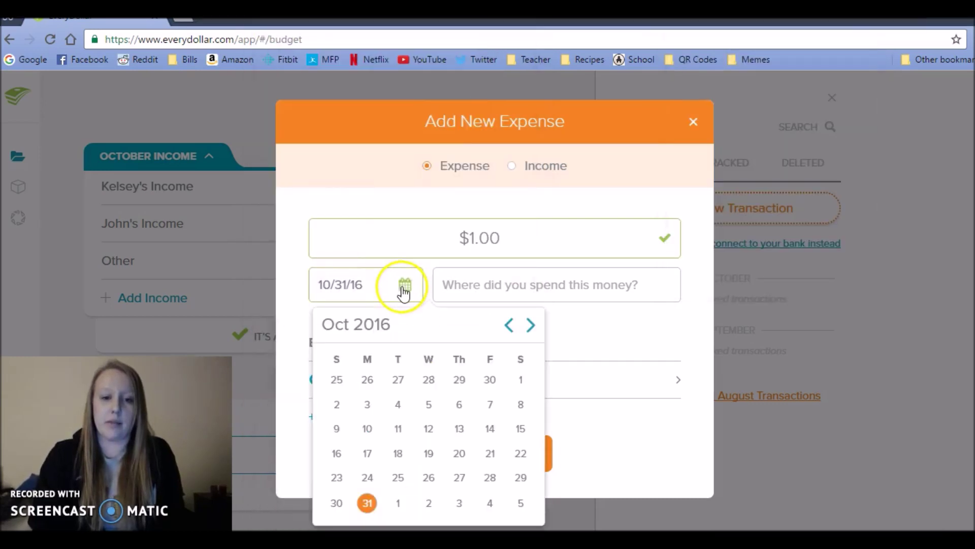
pyautogui.click(428, 476)
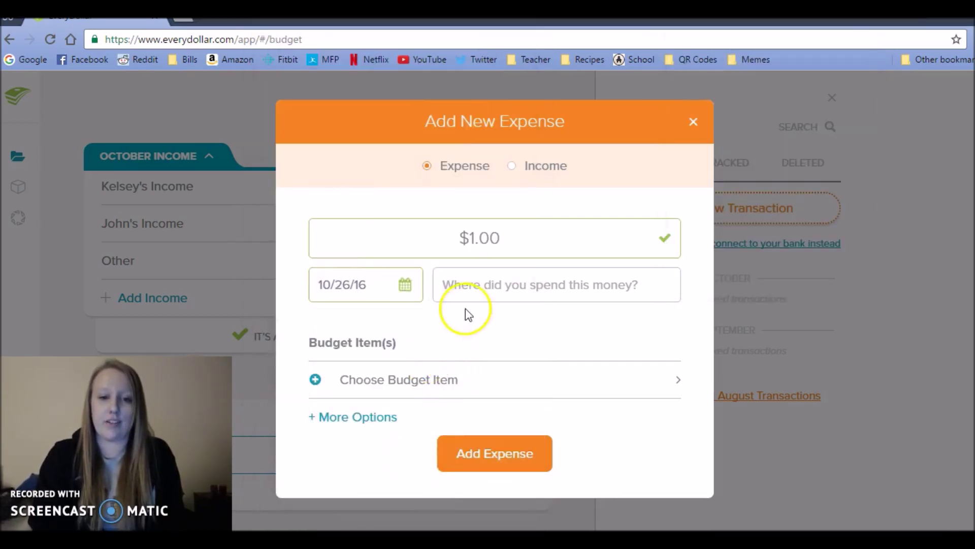
pyautogui.click(475, 280)
pyautogui.write('Grand')
# Assign the $1.00 Grand expense to the personal budget item of the person named in the note and track it.
pyautogui.click(447, 382)
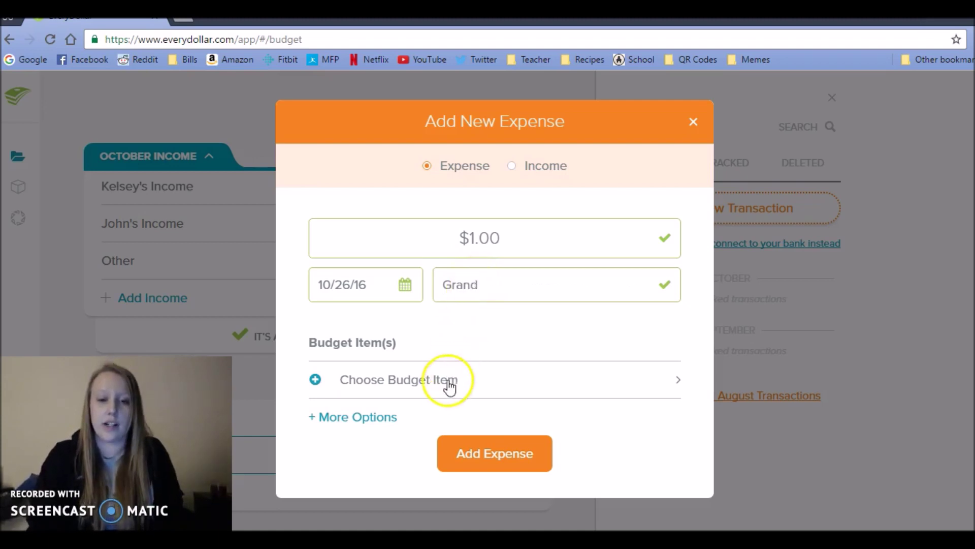
pyautogui.moveTo(675, 236); pyautogui.dragTo(678, 322)
pyautogui.click(520, 386)
pyautogui.click(507, 480)
pyautogui.click(504, 491)
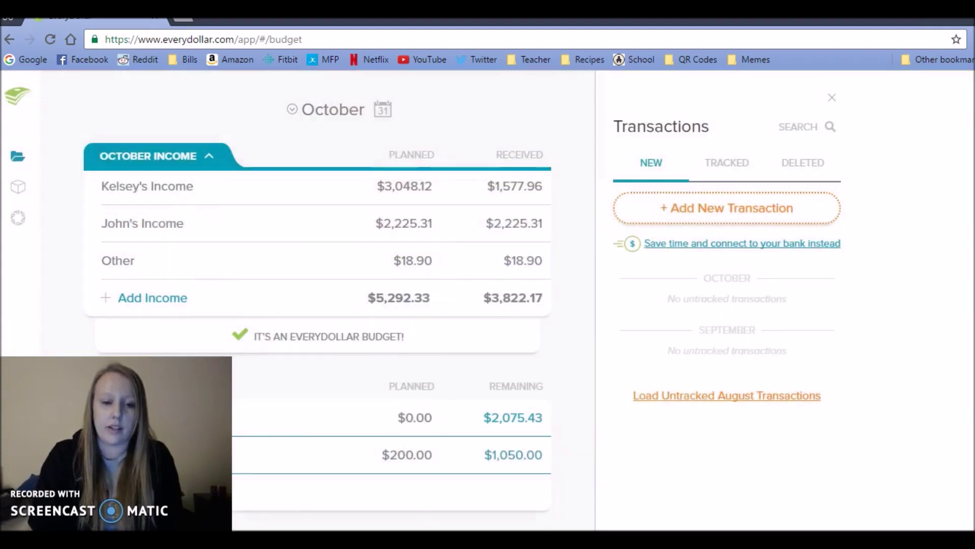
# Look up the 10/26 Pick N Save amount in the spending note and enter 11.33 in a new expense.
pyautogui.click(333, 497)
pyautogui.hotkey('alt', 'Tab')
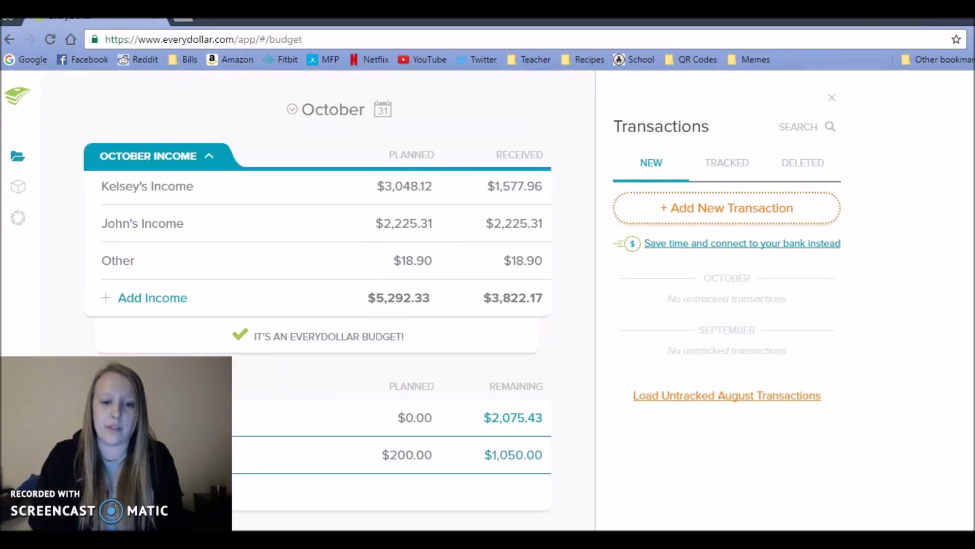
pyautogui.click(420, 496)
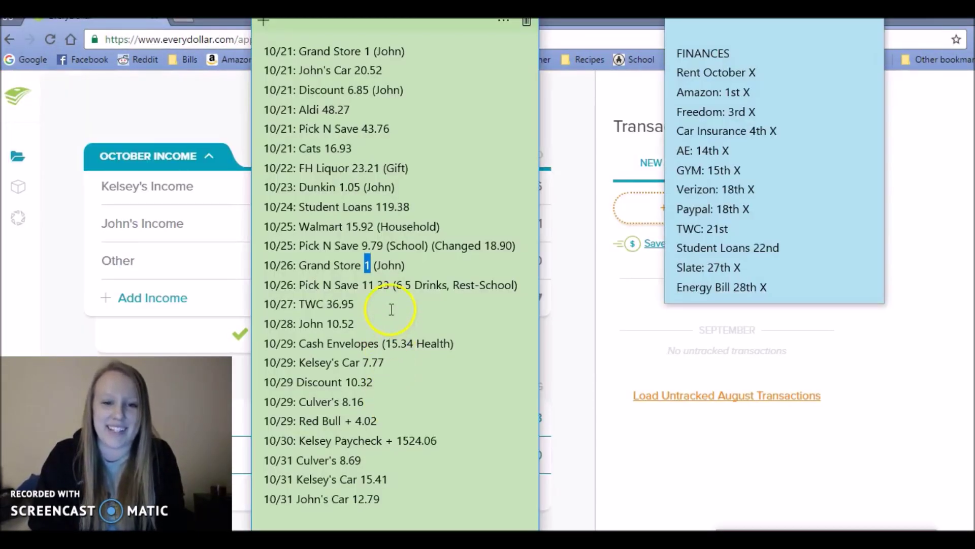
pyautogui.rightClick(372, 287)
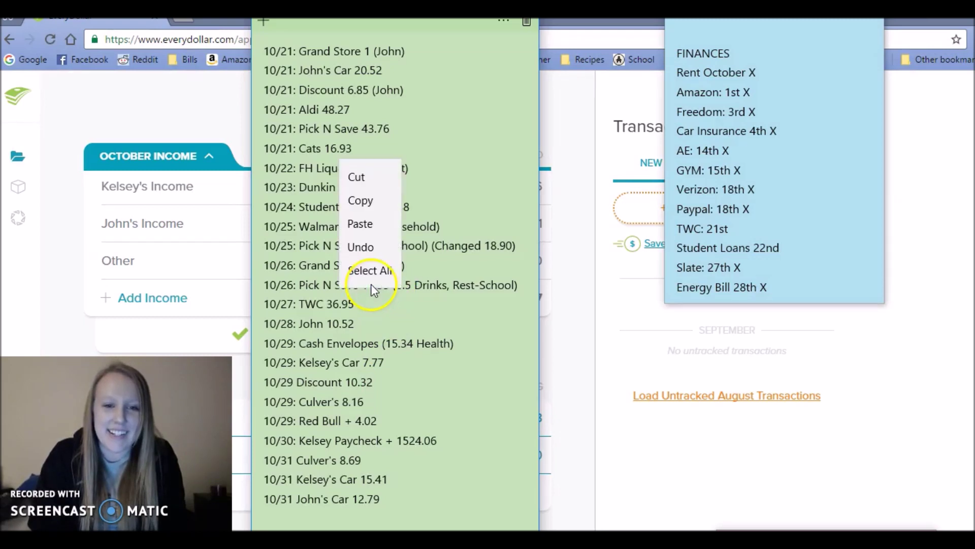
pyautogui.click(370, 298)
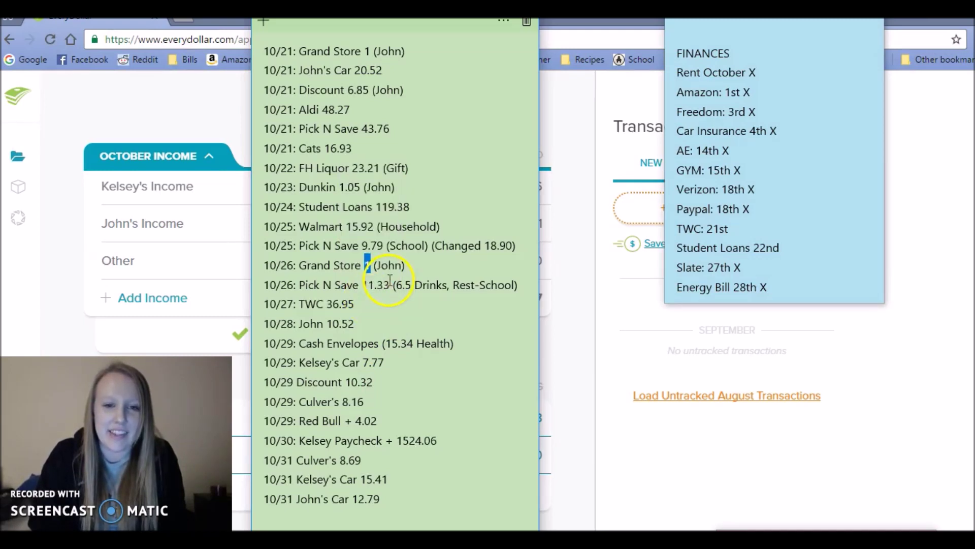
pyautogui.click(654, 215)
pyautogui.click(520, 237)
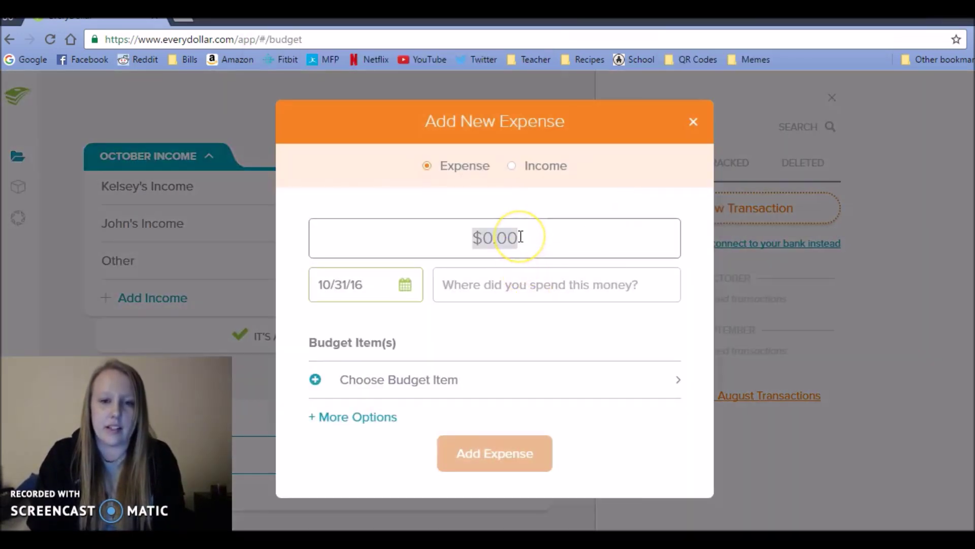
pyautogui.write('11.33')
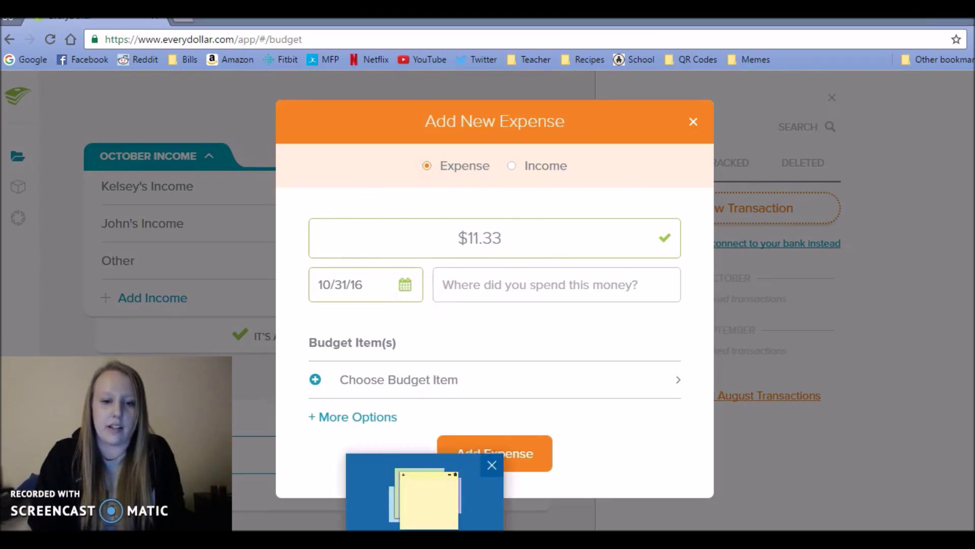
# Check the note for the $11.33 purchase, then set the expense's date to 10/26/16 and its merchant to Pick N save.
pyautogui.click(426, 540)
pyautogui.hotkey('alt', 'Tab')
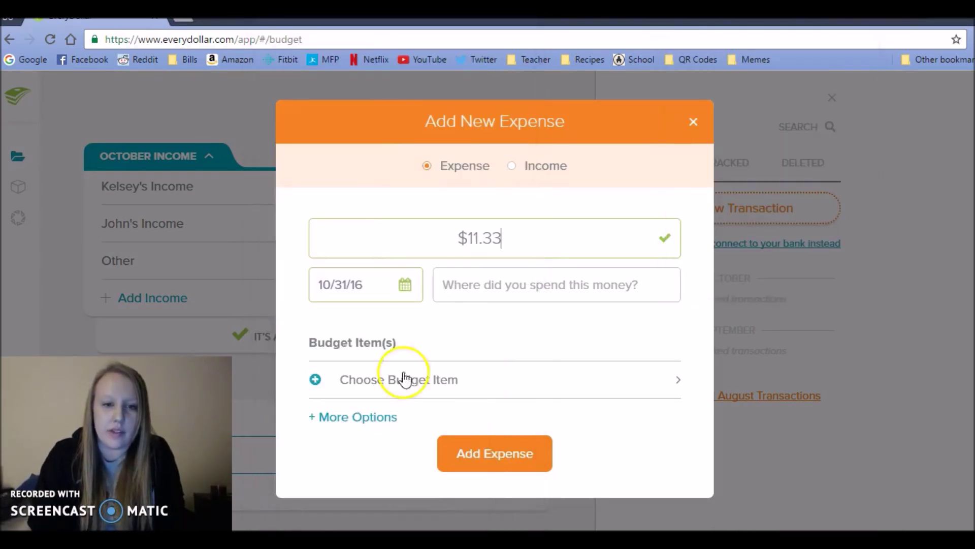
pyautogui.click(404, 287)
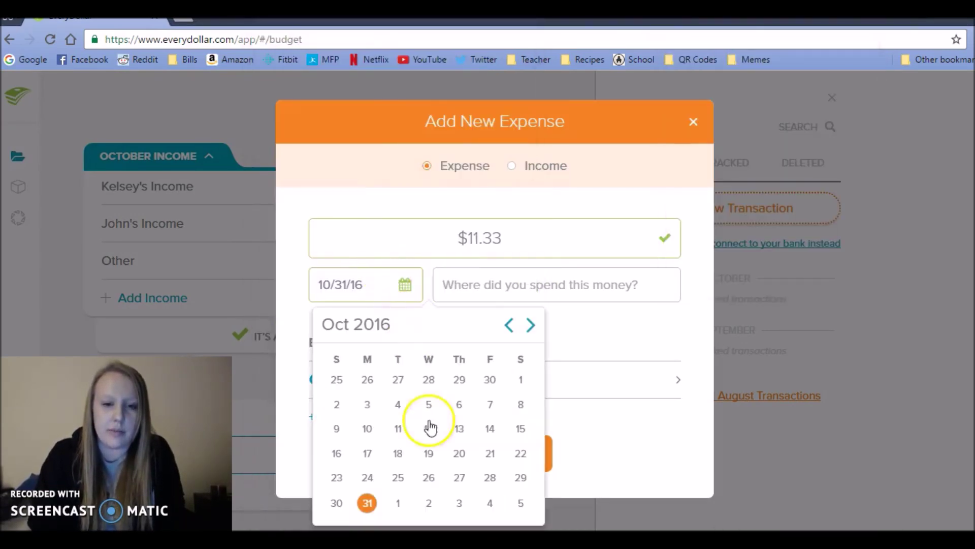
pyautogui.click(429, 477)
pyautogui.click(475, 276)
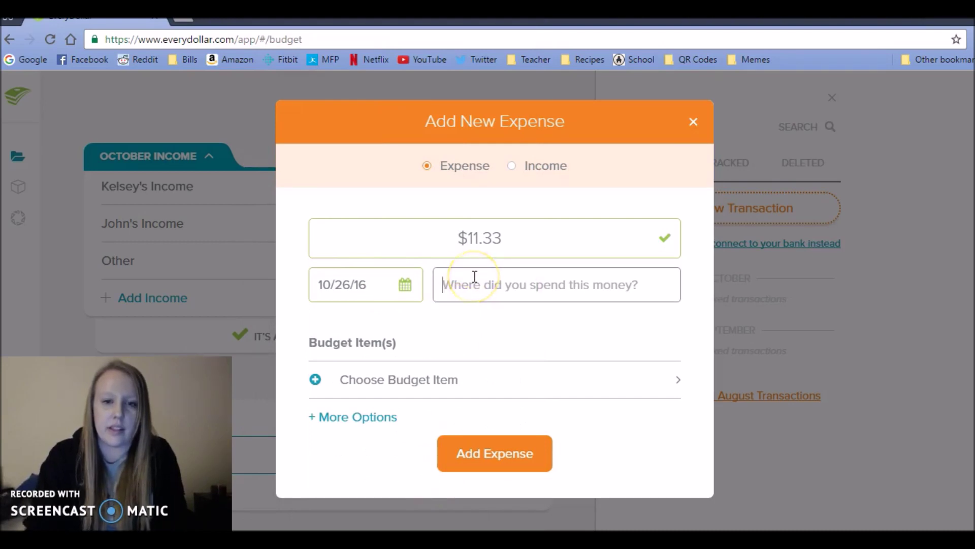
pyautogui.write('Pick N save')
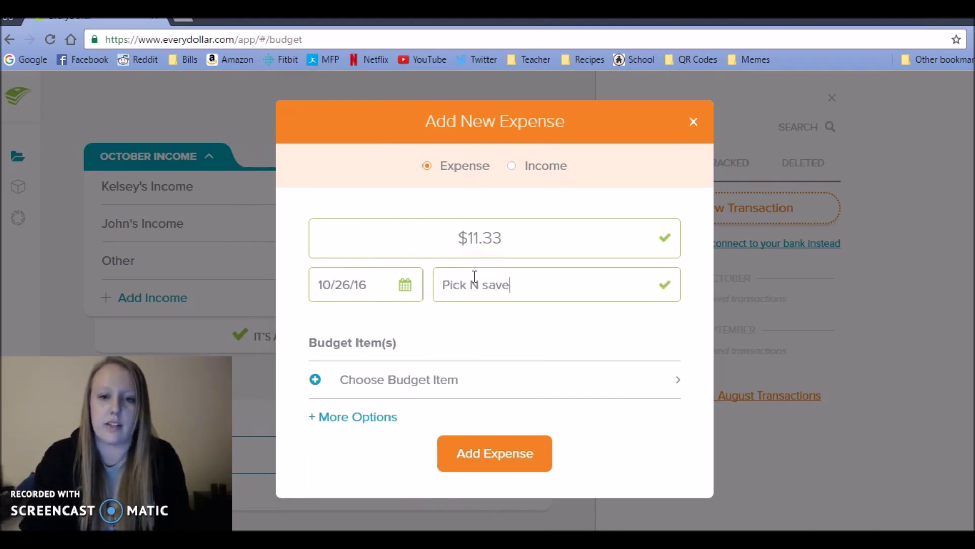
# Assign the $11.33 Pick N save expense to both the Drinks and School Supplies budget items.
pyautogui.click(397, 387)
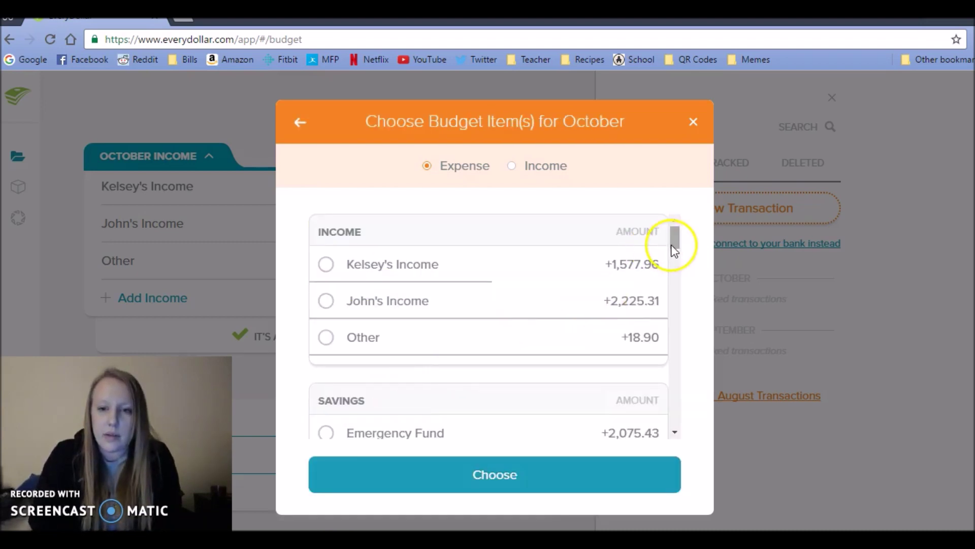
pyautogui.moveTo(671, 245); pyautogui.dragTo(675, 311)
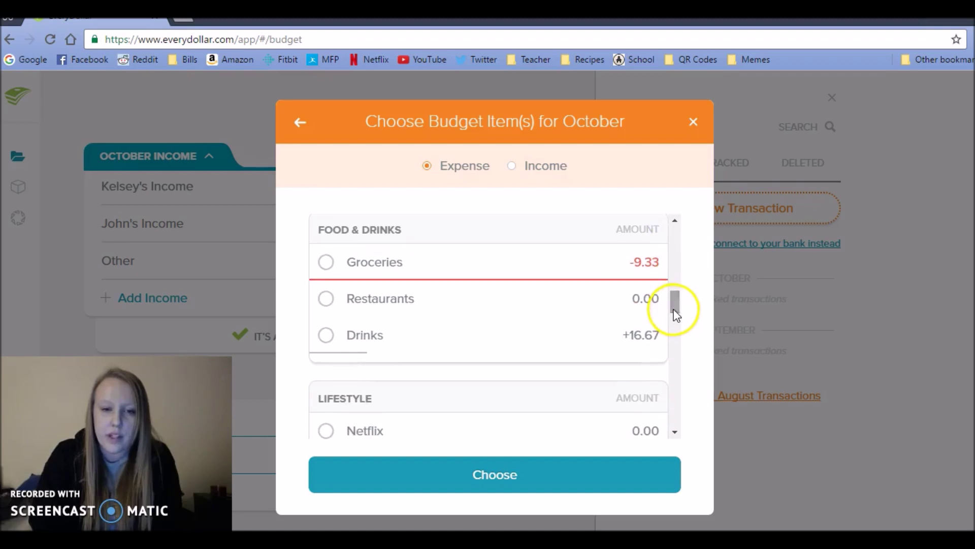
pyautogui.click(634, 338)
pyautogui.moveTo(678, 302); pyautogui.dragTo(677, 336)
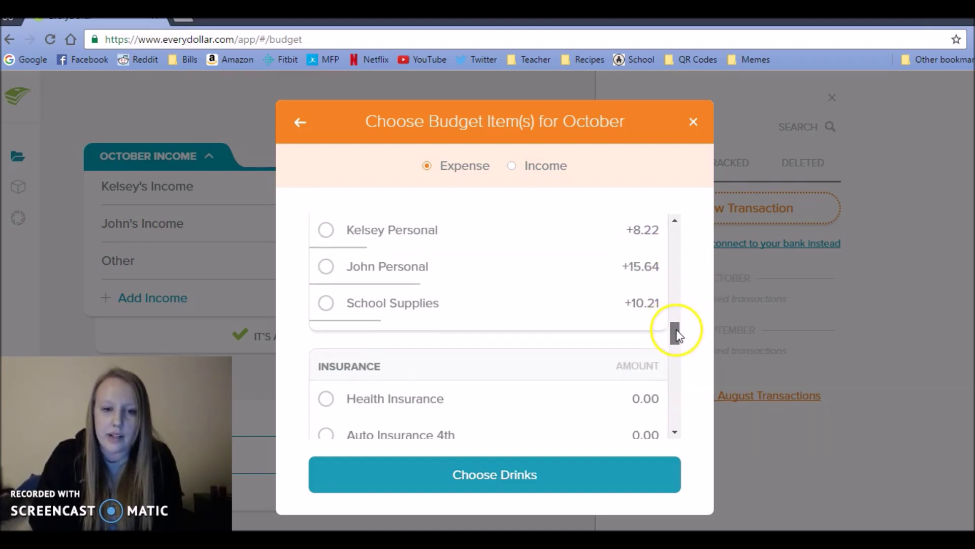
pyautogui.click(612, 310)
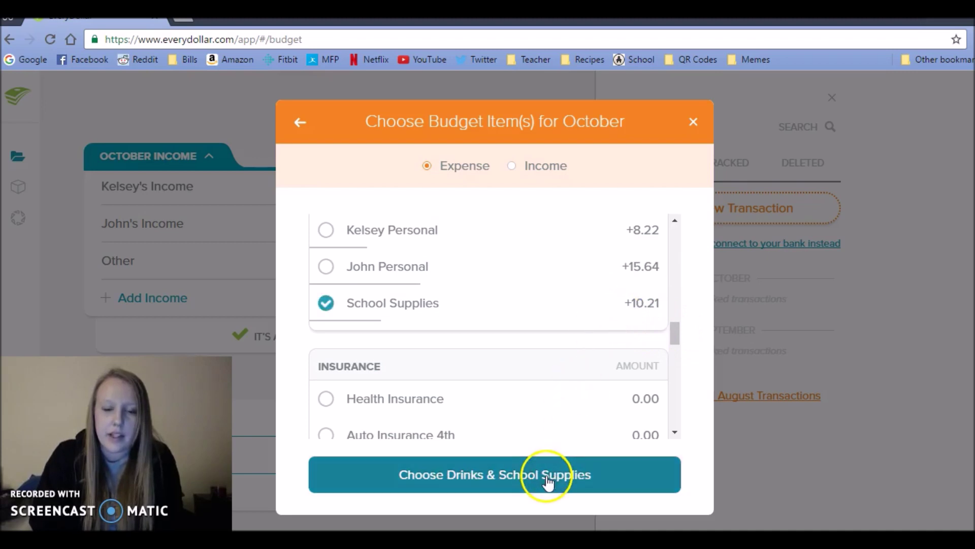
pyautogui.click(547, 480)
# Split the Pick N save expense into $6.50 for Drinks and $4.83 for School Supplies, and track it.
pyautogui.click(597, 389)
pyautogui.write('6')
pyautogui.press('Tab')
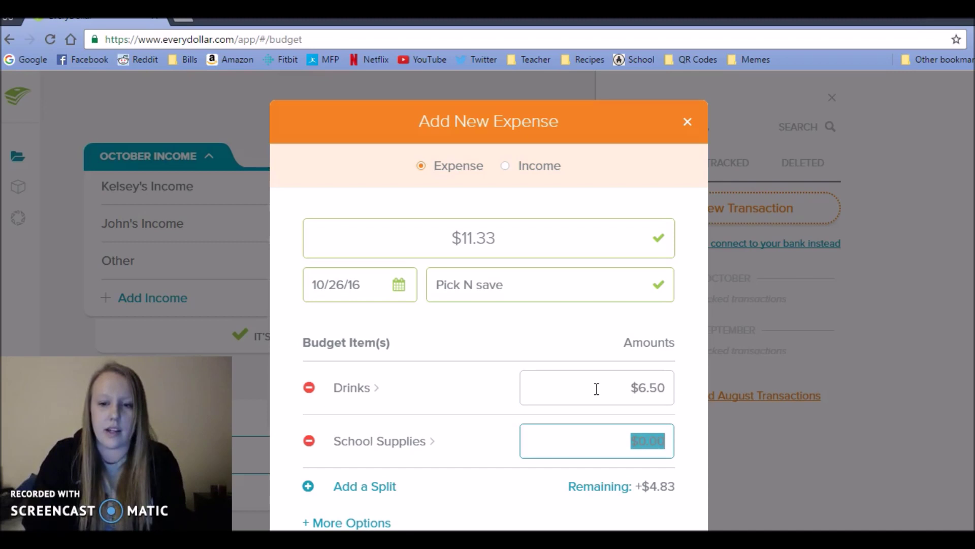
pyautogui.write('4.83')
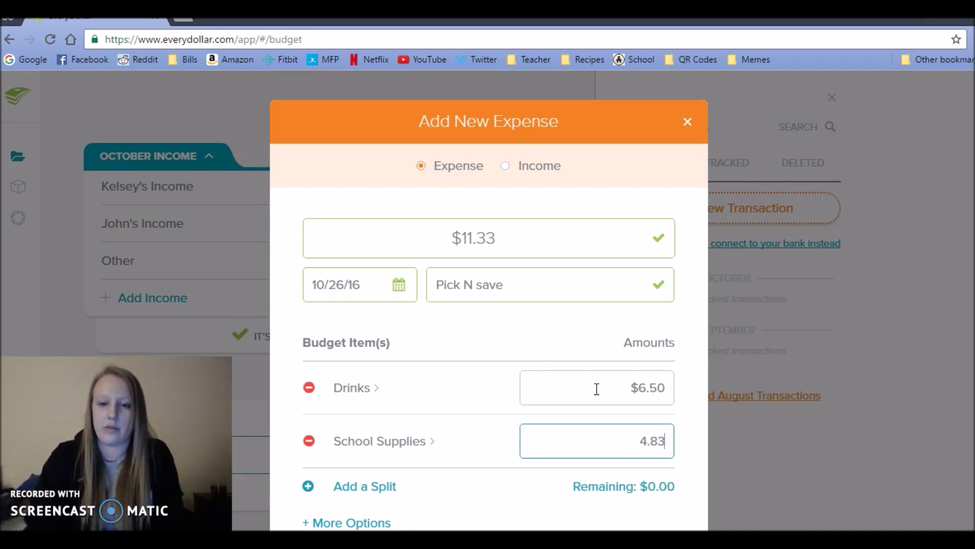
pyautogui.press('Tab')
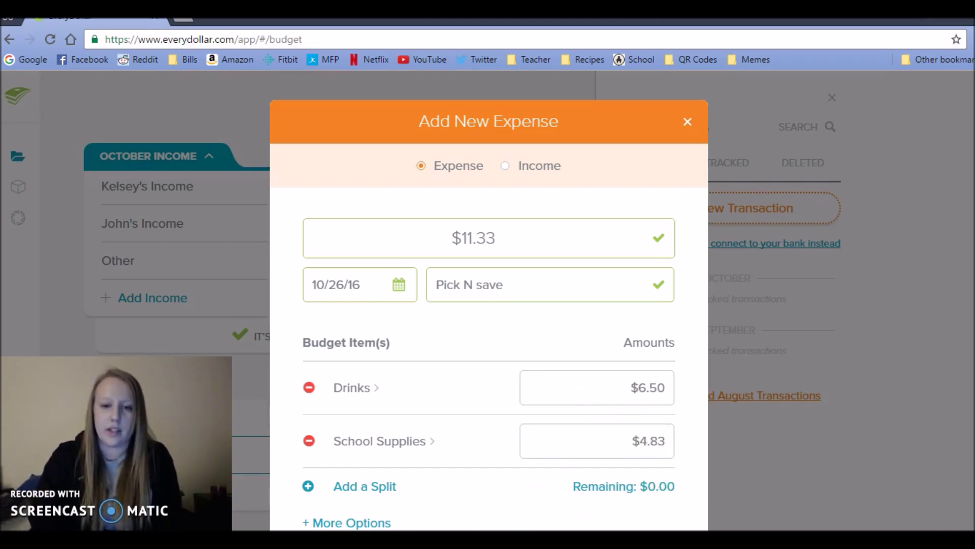
pyautogui.press('Return')
# Look up the TWC payment in the spending note and enter it as a new $36.95 expense dated 10/27/16.
pyautogui.click(395, 463)
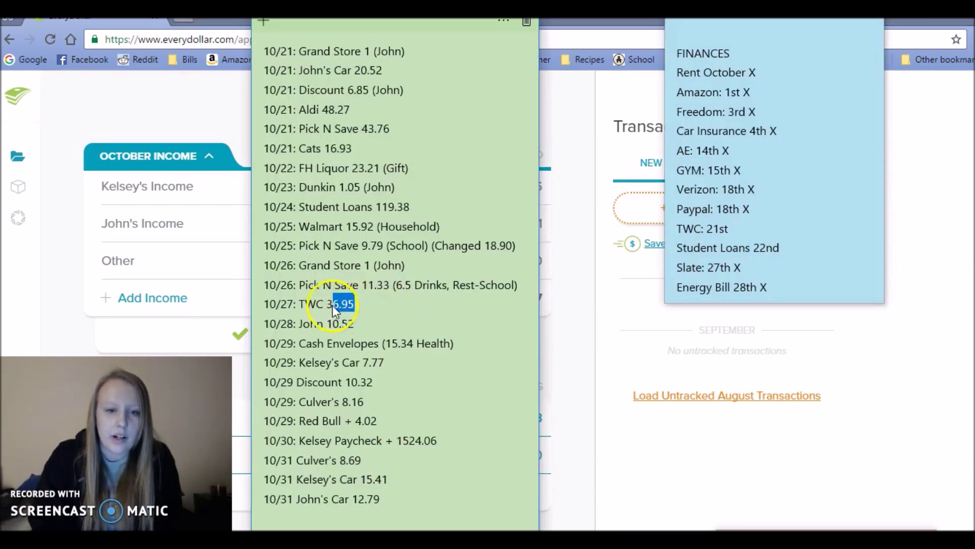
pyautogui.click(652, 217)
pyautogui.click(519, 239)
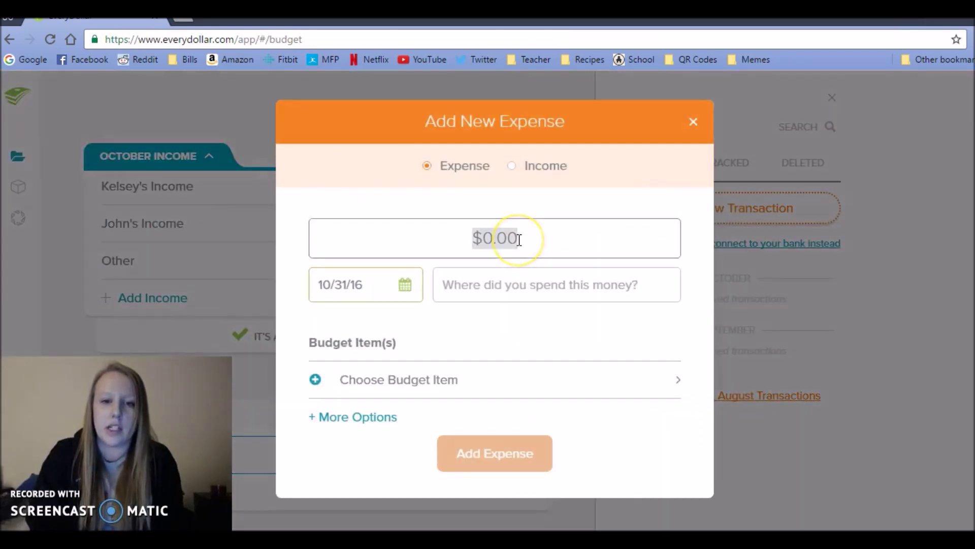
pyautogui.write('36.95')
pyautogui.click(401, 483)
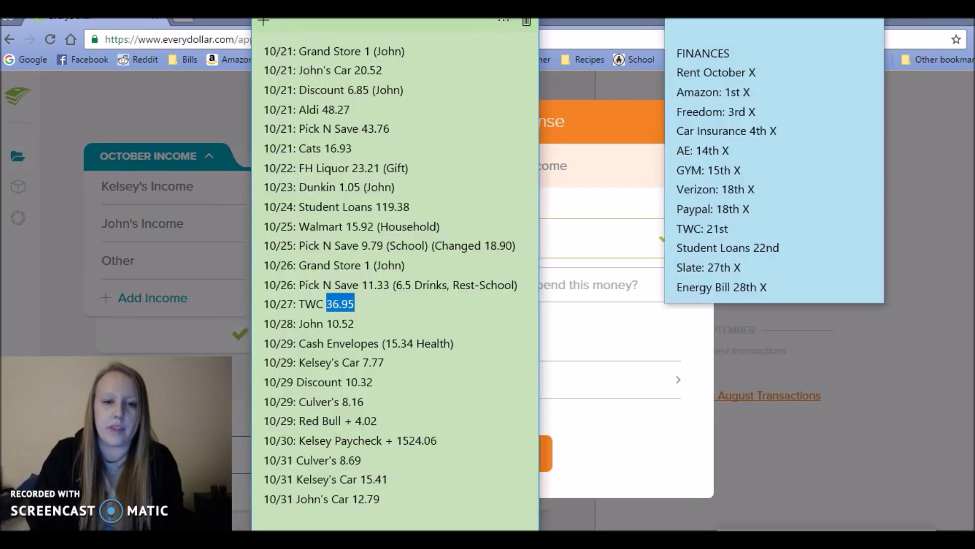
pyautogui.hotkey('alt', 'Tab')
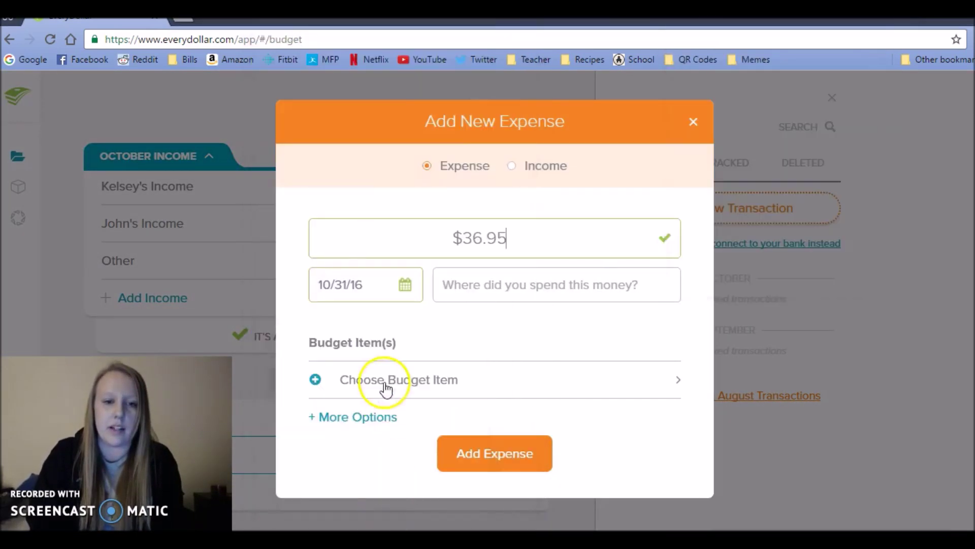
pyautogui.click(405, 284)
pyautogui.click(459, 477)
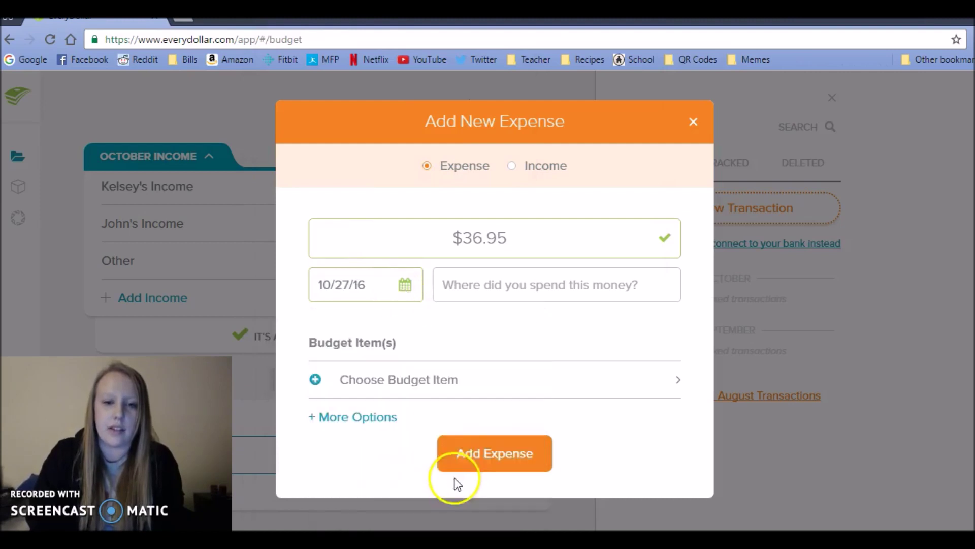
# Assign the $36.95 expense to the Internet 22nd budget item under Housing and track it.
pyautogui.click(431, 394)
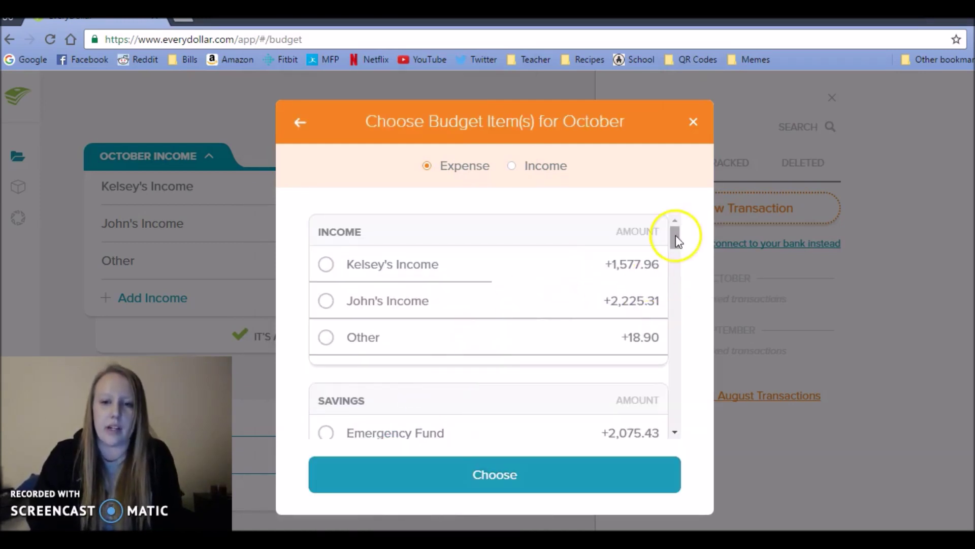
pyautogui.moveTo(676, 236); pyautogui.dragTo(682, 266)
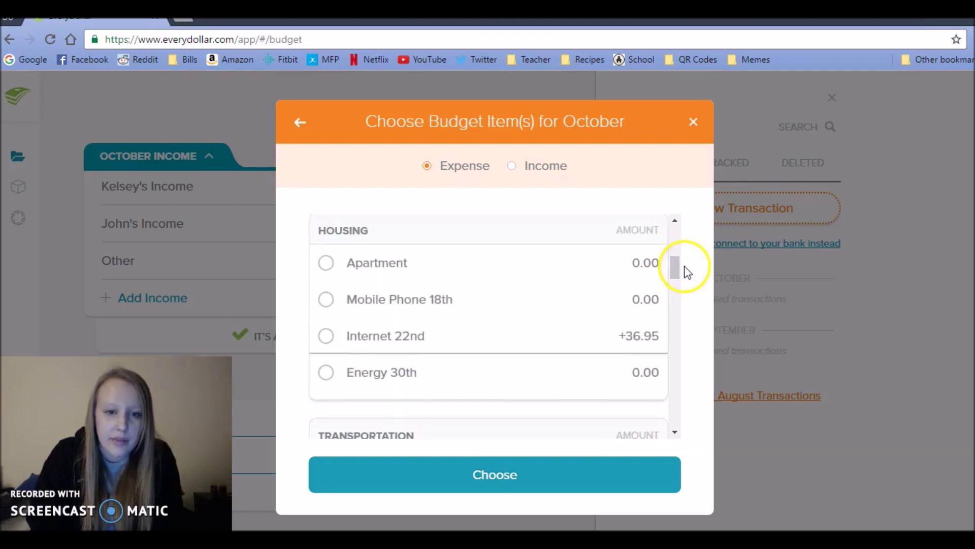
pyautogui.click(426, 343)
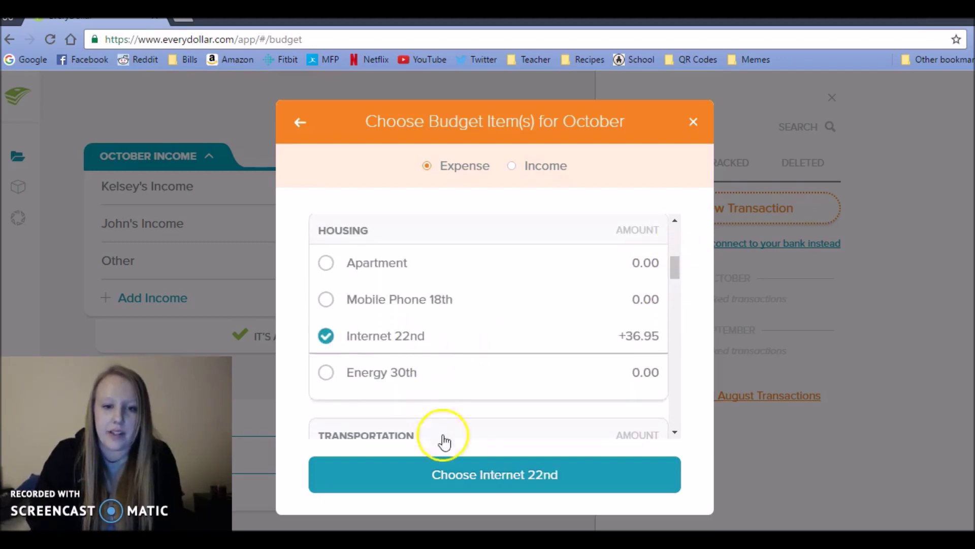
pyautogui.click(450, 469)
pyautogui.click(450, 503)
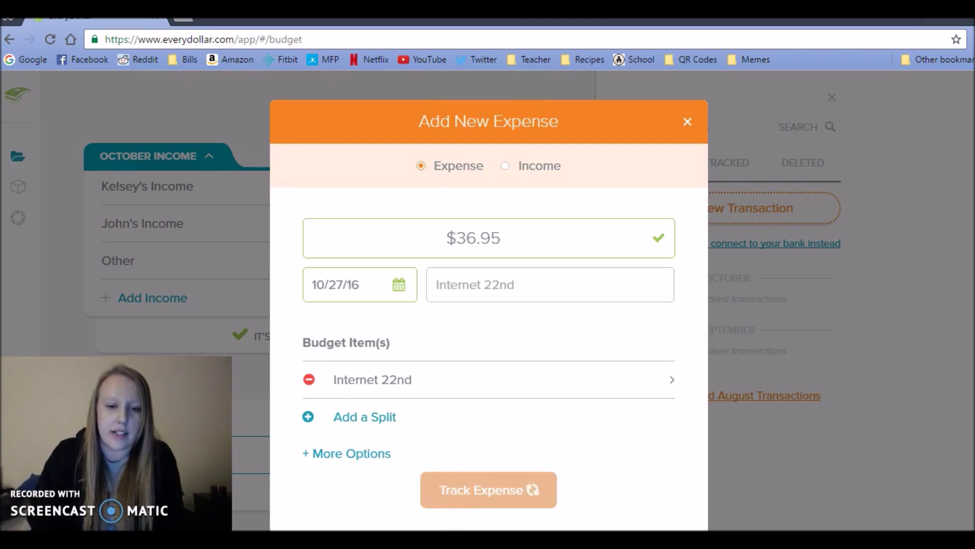
# Look up the 10/28 entry in the spending note and enter a new $10.52 expense dated 10/28/16, leaving the merchant blank.
pyautogui.hotkey('alt', 'Tab')
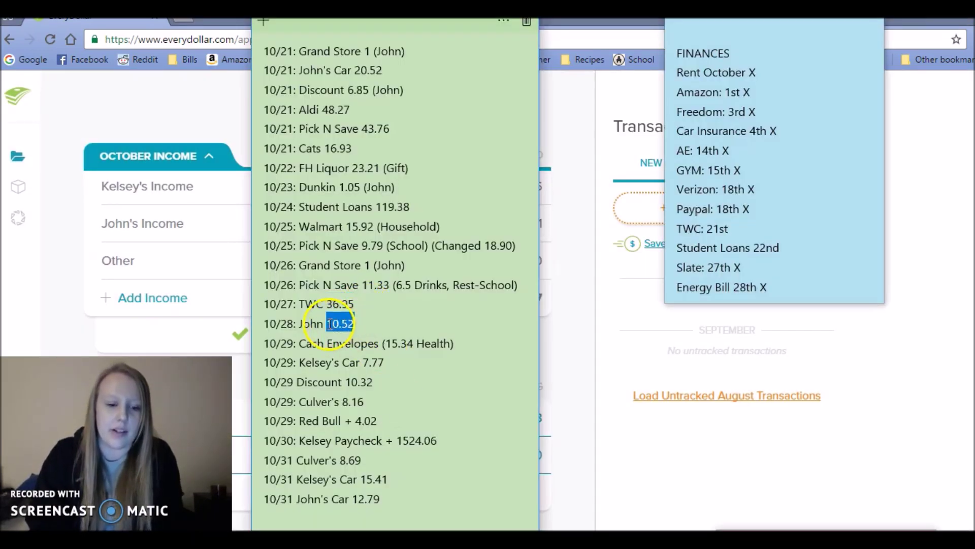
pyautogui.click(653, 217)
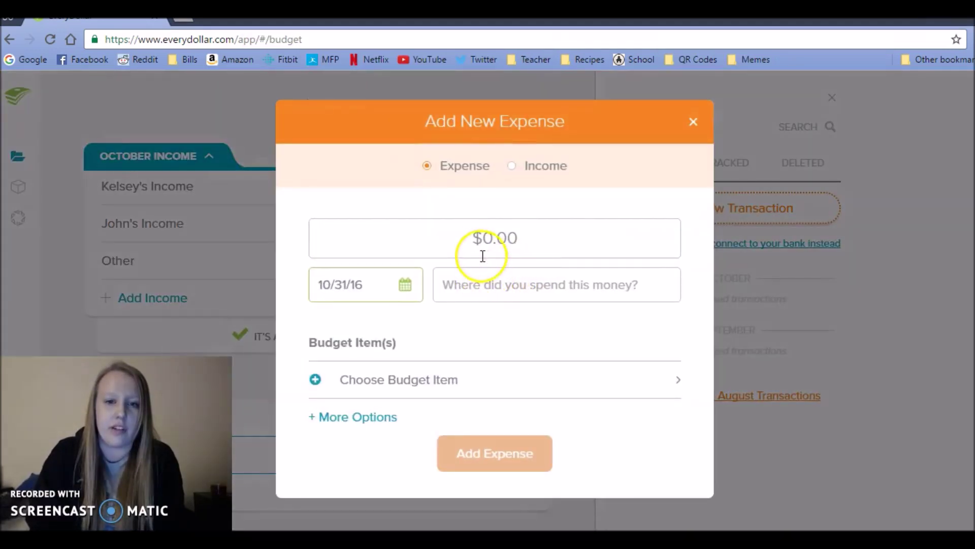
pyautogui.click(482, 247)
pyautogui.write('10.52')
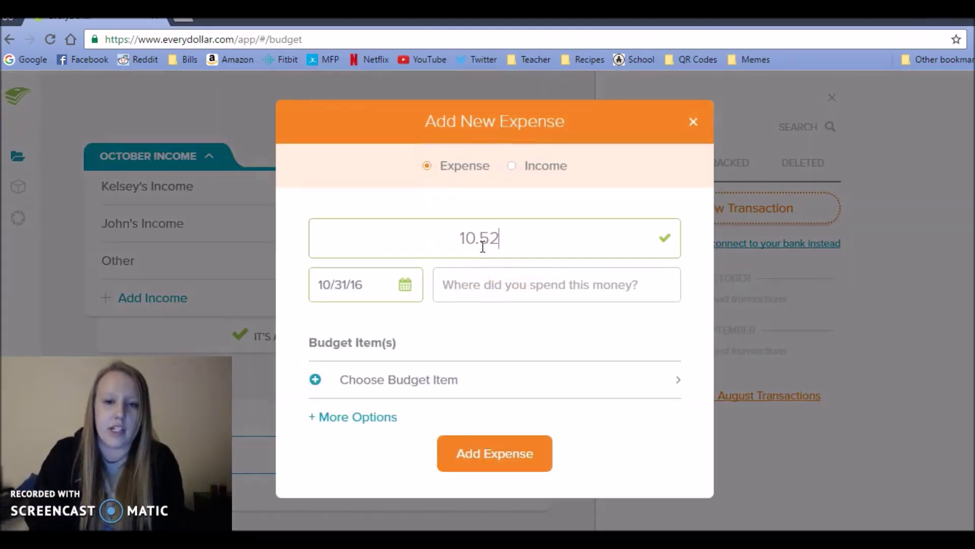
pyautogui.hotkey('alt', 'Tab')
pyautogui.hotkey('alt', 'Tab')
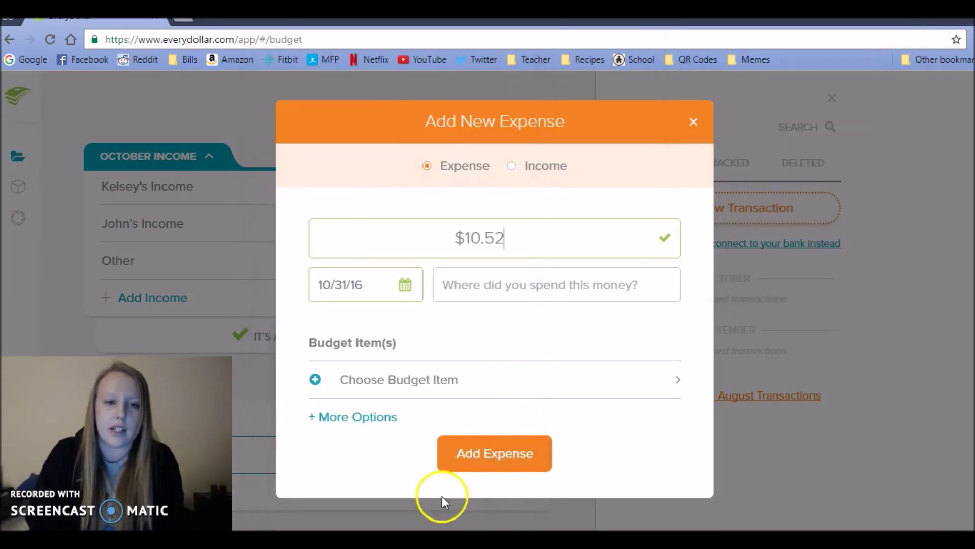
pyautogui.click(405, 288)
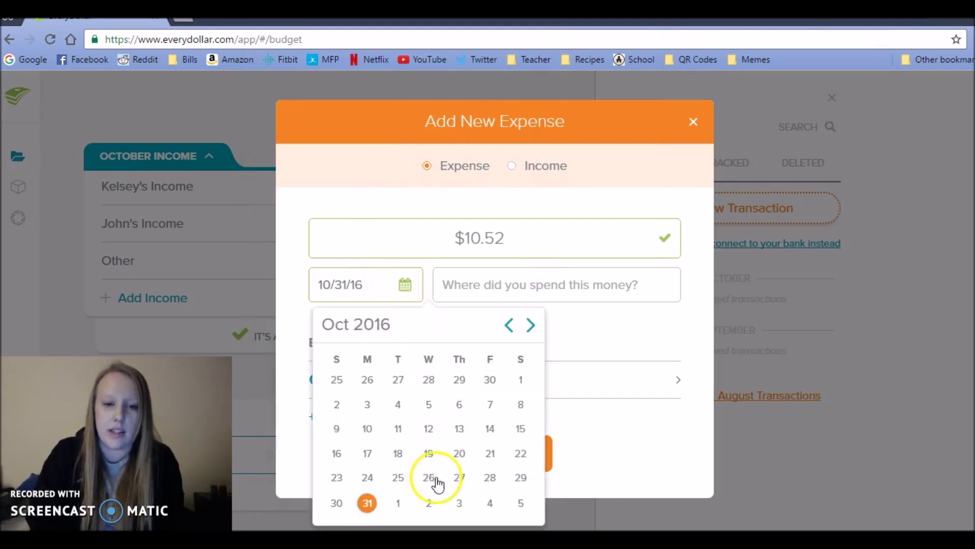
pyautogui.click(490, 478)
pyautogui.click(475, 295)
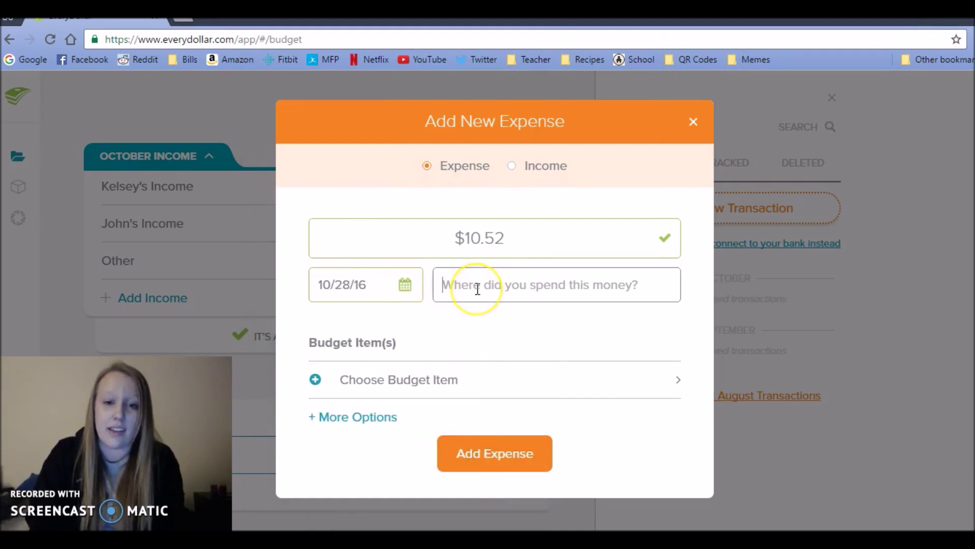
# Assign the $10.52 expense to the personal budget item of the person named in the note's 10/28 entry and track it.
pyautogui.click(409, 392)
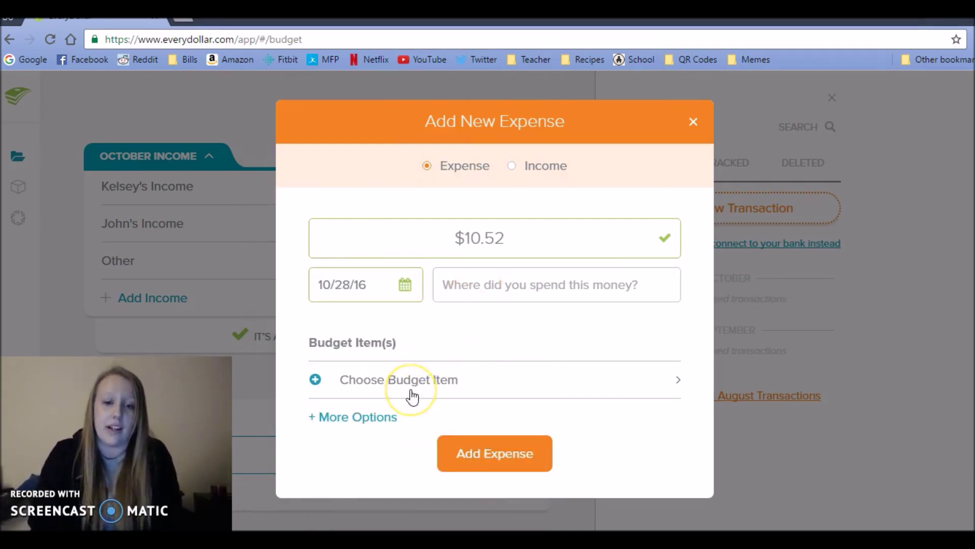
pyautogui.moveTo(677, 239); pyautogui.dragTo(677, 328)
pyautogui.click(634, 348)
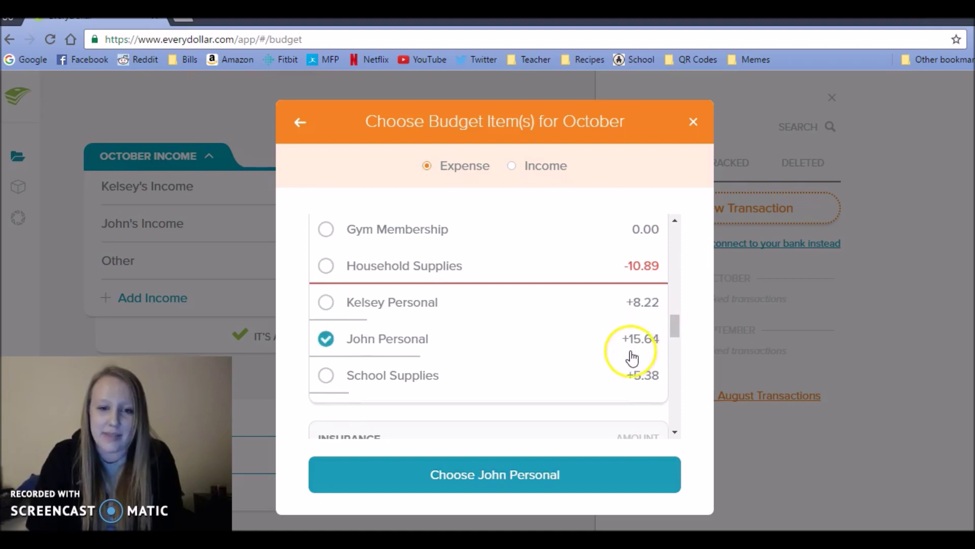
pyautogui.click(545, 473)
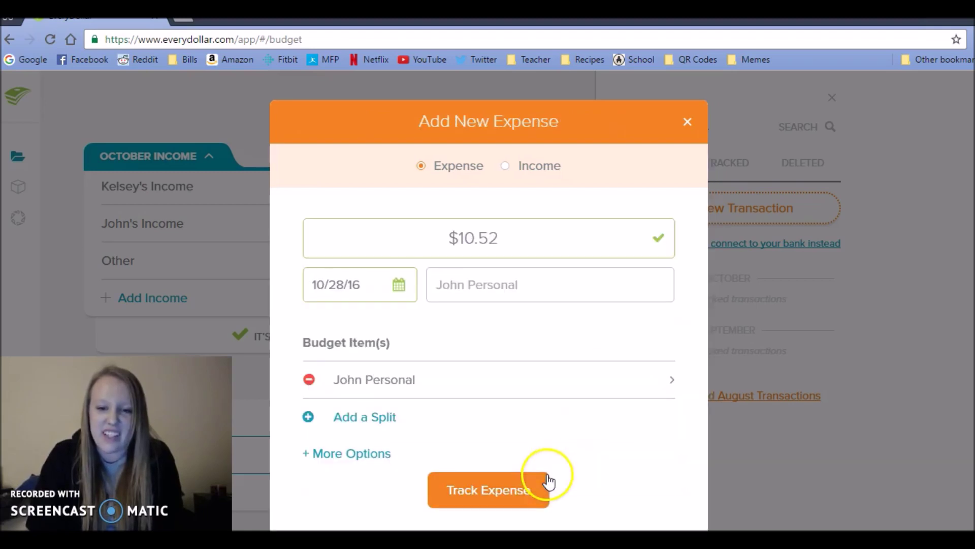
pyautogui.click(523, 491)
# Look up the 10/29 car expense in the spending note and enter 7.77 as the amount of a new expense.
pyautogui.hotkey('alt', 'Tab')
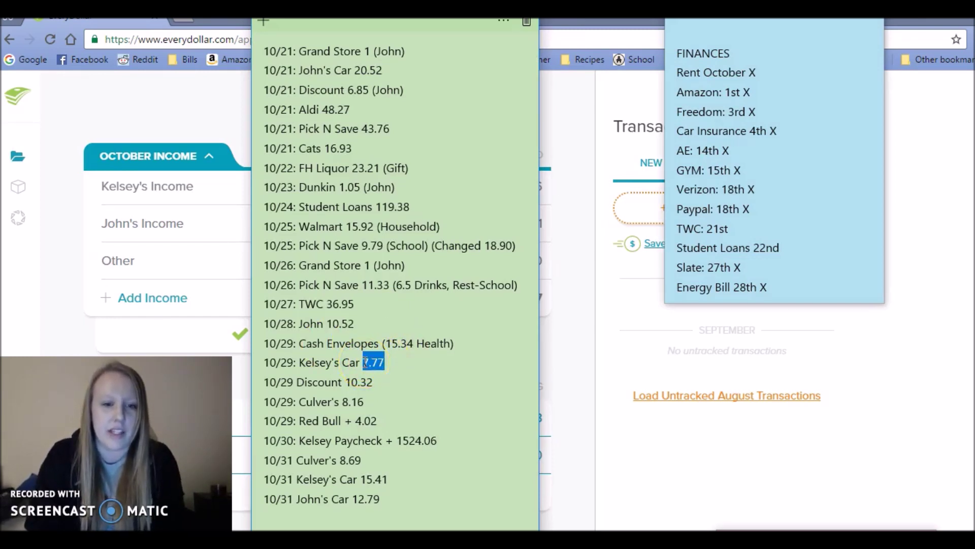
pyautogui.hotkey('alt', 'Tab')
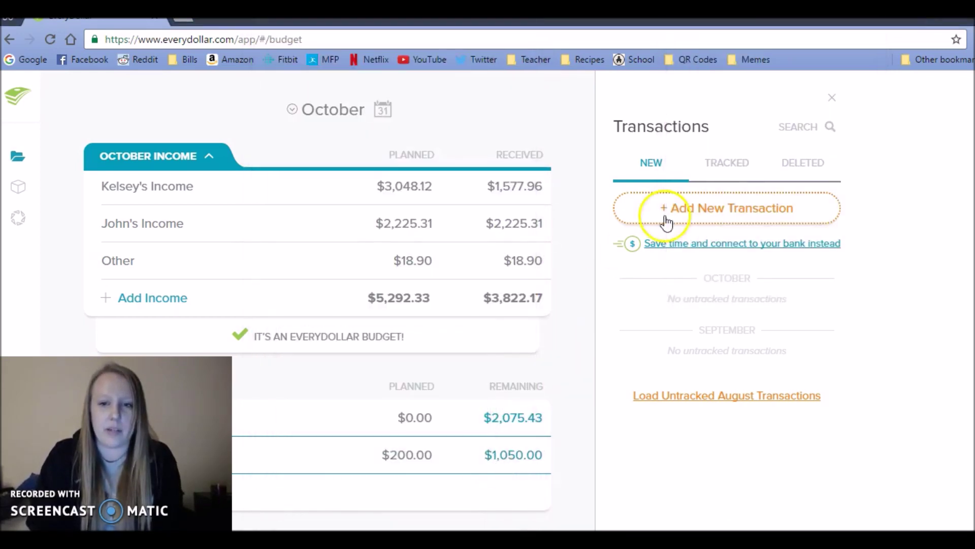
pyautogui.click(730, 210)
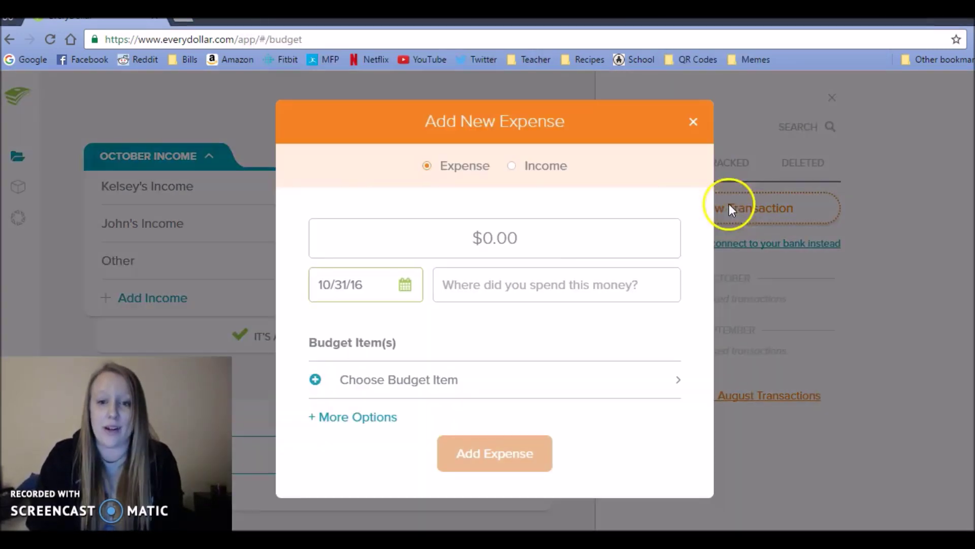
pyautogui.click(524, 235)
pyautogui.write('7.77')
# Date the $7.77 expense 10/28/16 and enter the car label from the note, including its owner's name, as the merchant.
pyautogui.click(406, 286)
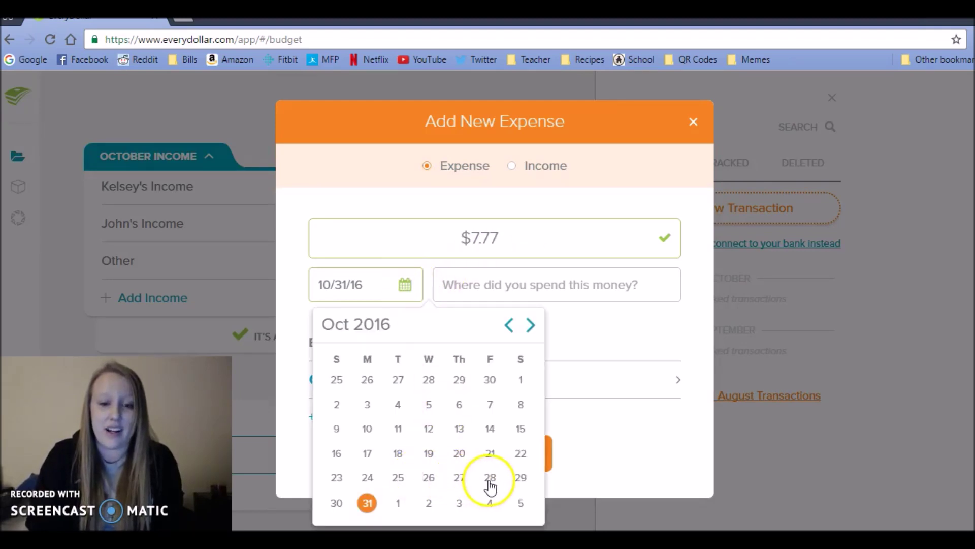
pyautogui.click(490, 480)
pyautogui.click(457, 292)
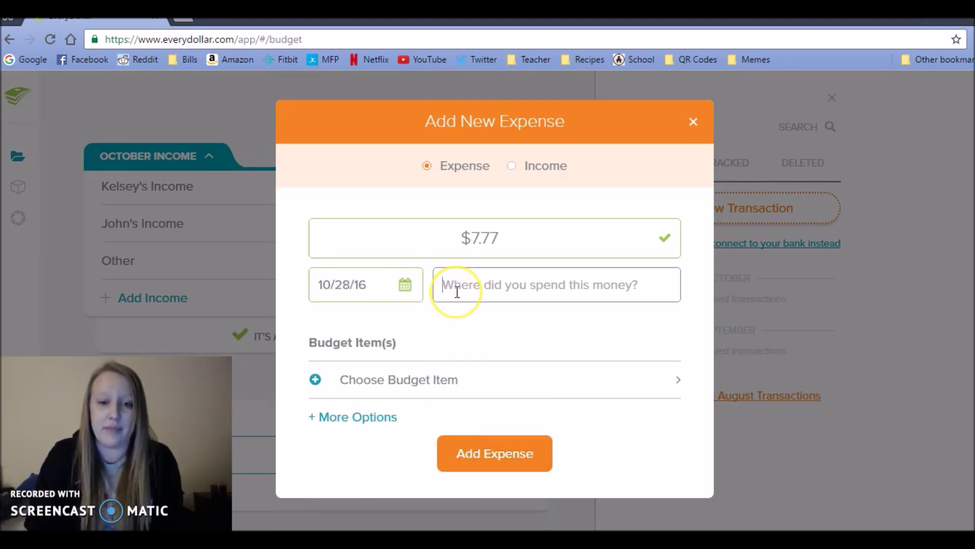
pyautogui.write("Kelsey's Car")
# Assign the $7.77 car expense to the Auto Gas & Oil budget item under Transportation and track it.
pyautogui.click(429, 398)
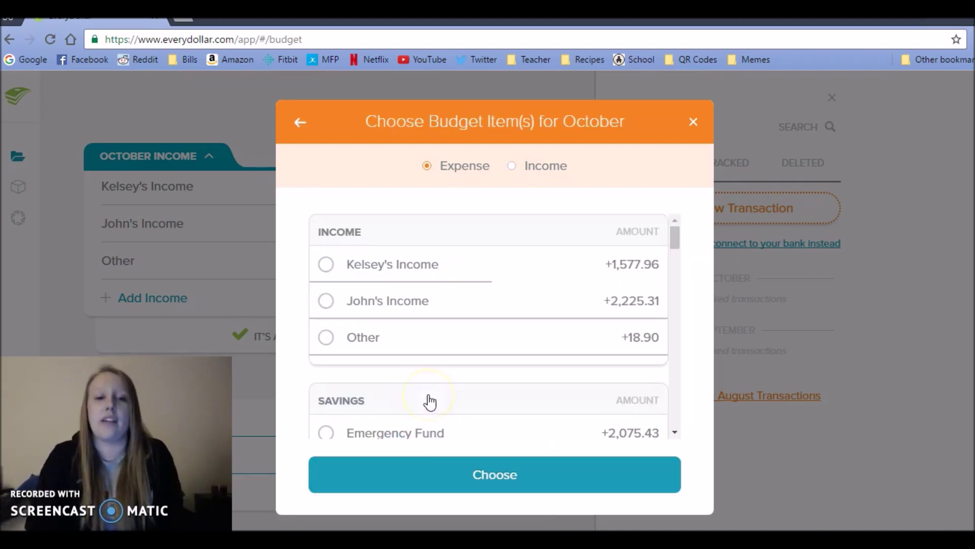
pyautogui.moveTo(676, 234); pyautogui.dragTo(678, 280)
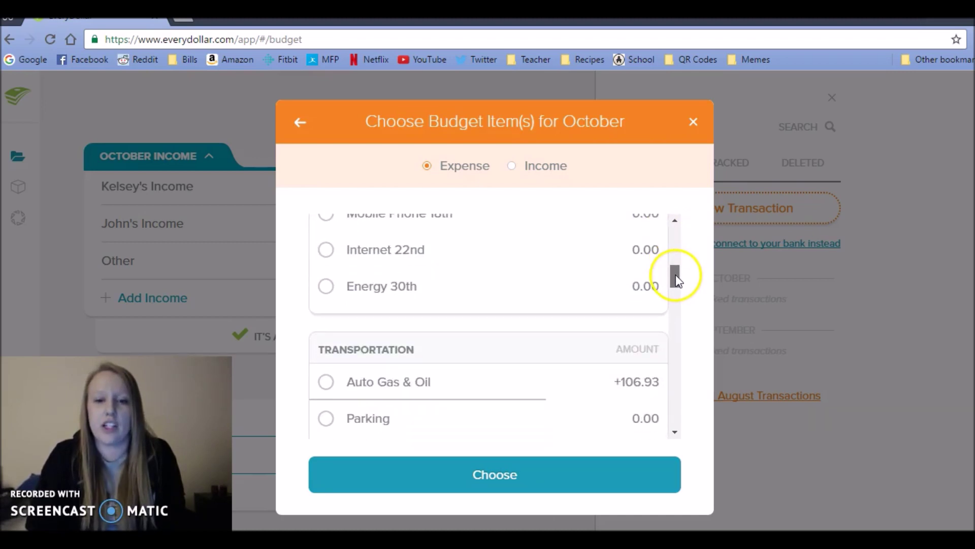
pyautogui.click(624, 391)
pyautogui.click(553, 478)
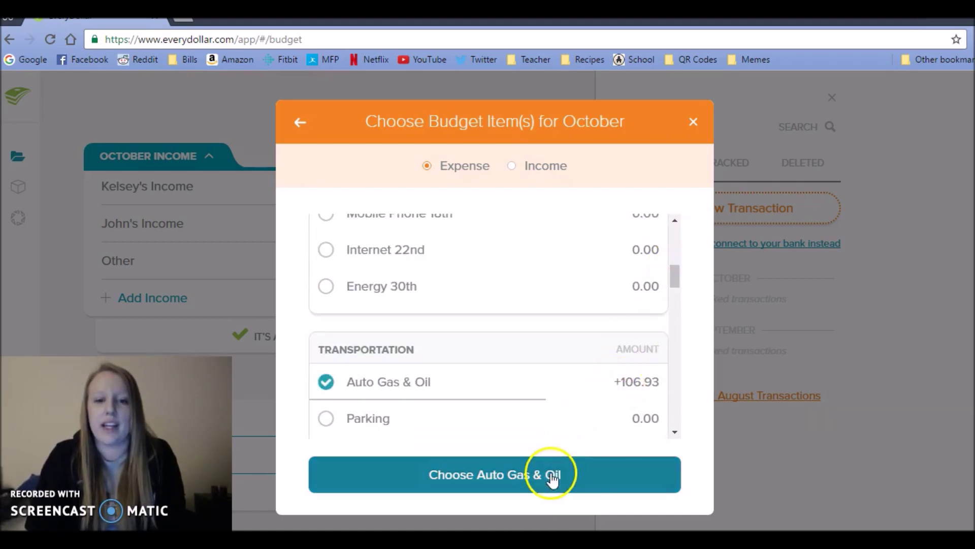
pyautogui.click(523, 490)
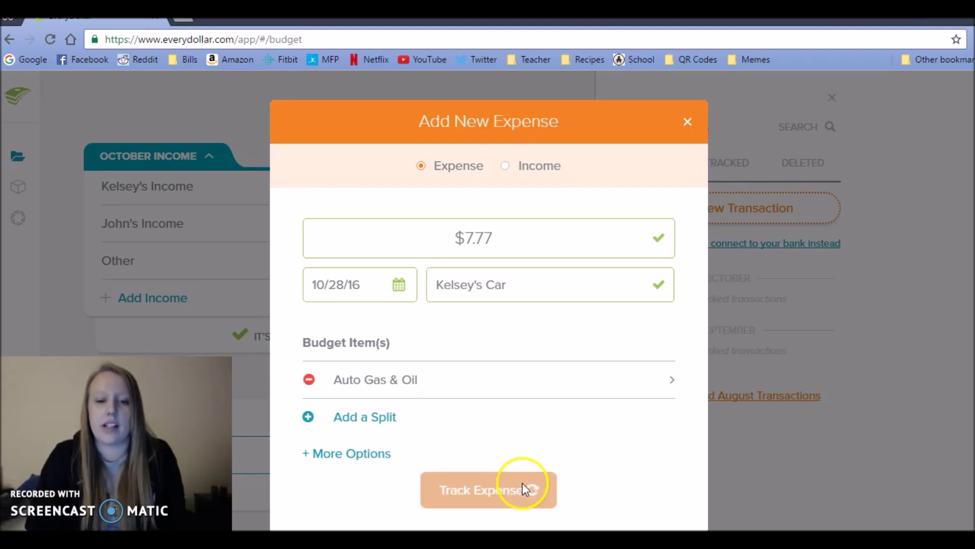
# Look up the 10/29 Discount purchase in the spending note and enter 10.32 as the amount of a new expense.
pyautogui.click(425, 495)
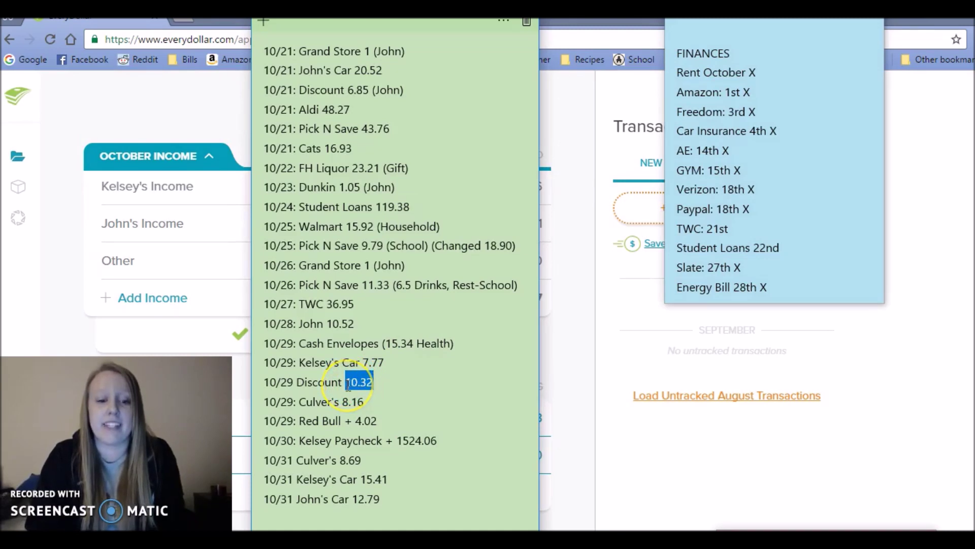
pyautogui.click(649, 211)
pyautogui.click(649, 206)
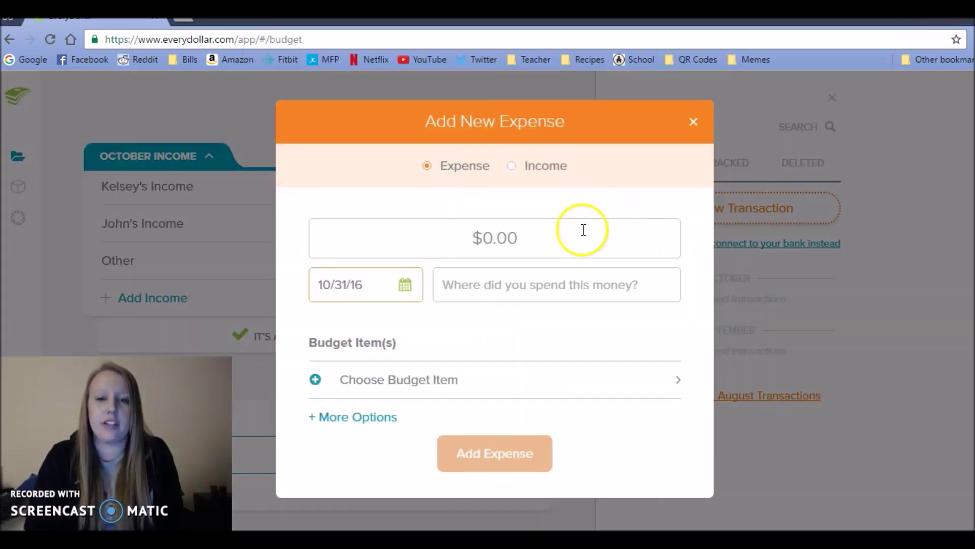
pyautogui.click(550, 229)
pyautogui.write('10.32')
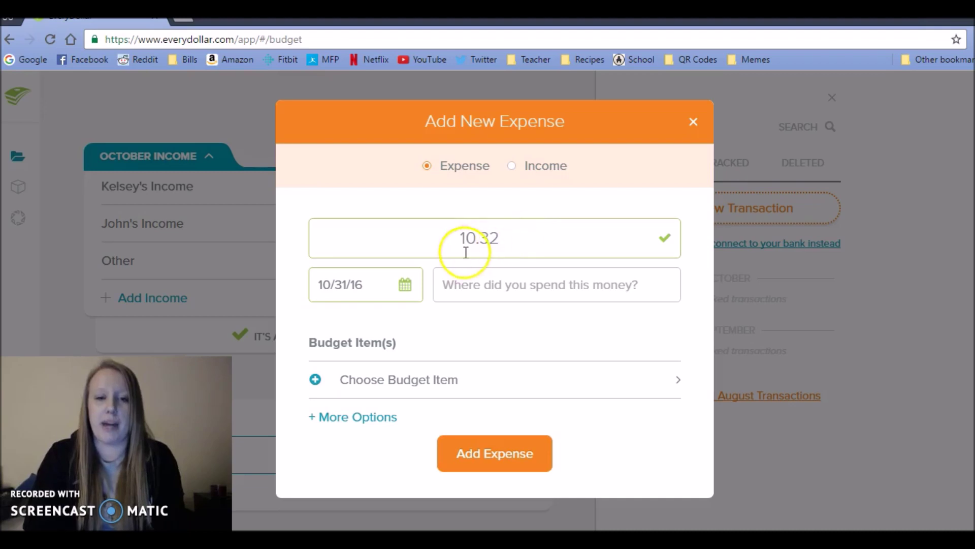
# Check the entry's date in the note, date the $10.32 expense 10/29/16 and enter Discount as the merchant.
pyautogui.click(425, 539)
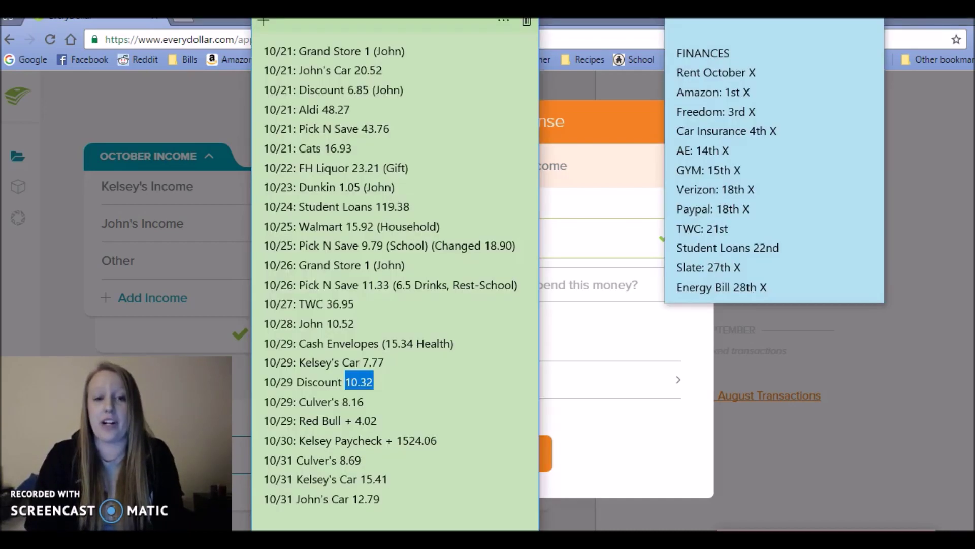
pyautogui.hotkey('alt', 'Tab')
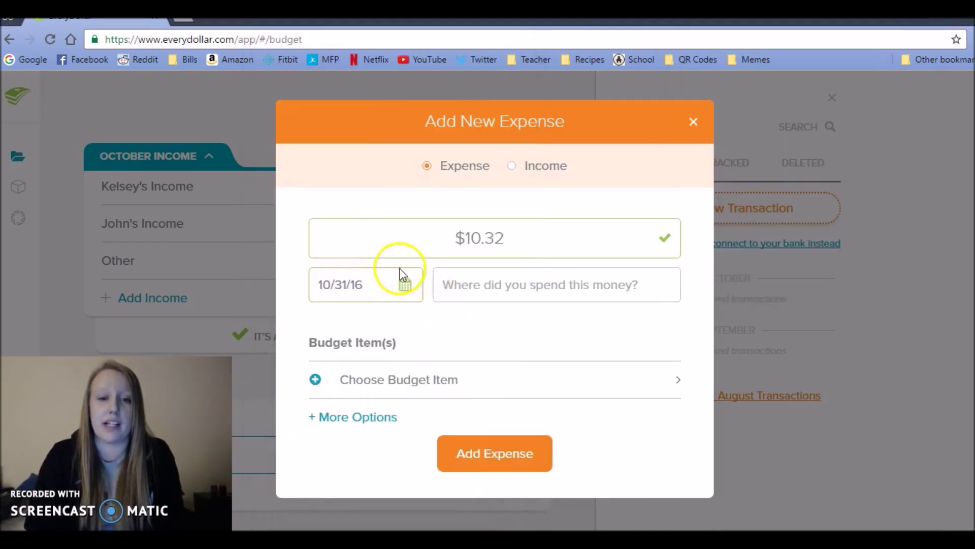
pyautogui.click(404, 284)
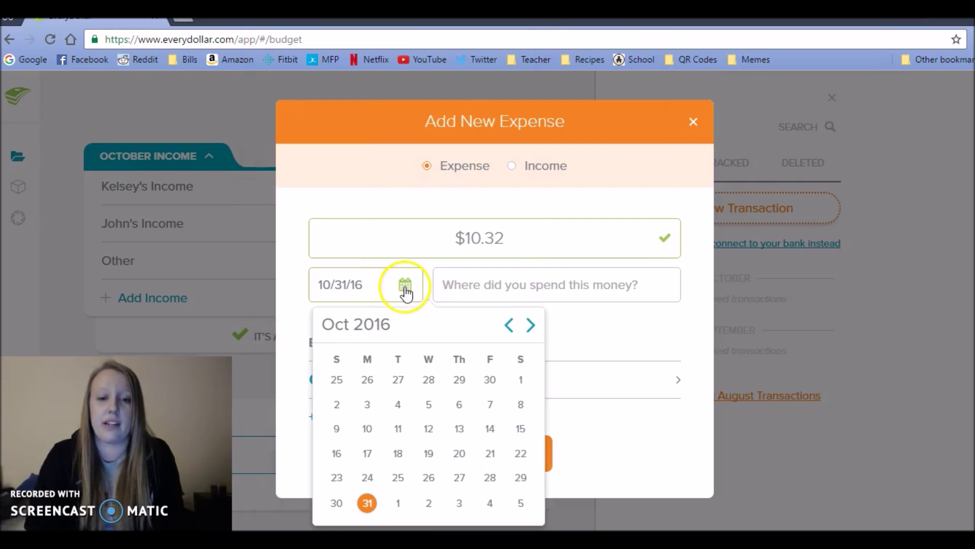
pyautogui.click(519, 480)
pyautogui.click(455, 285)
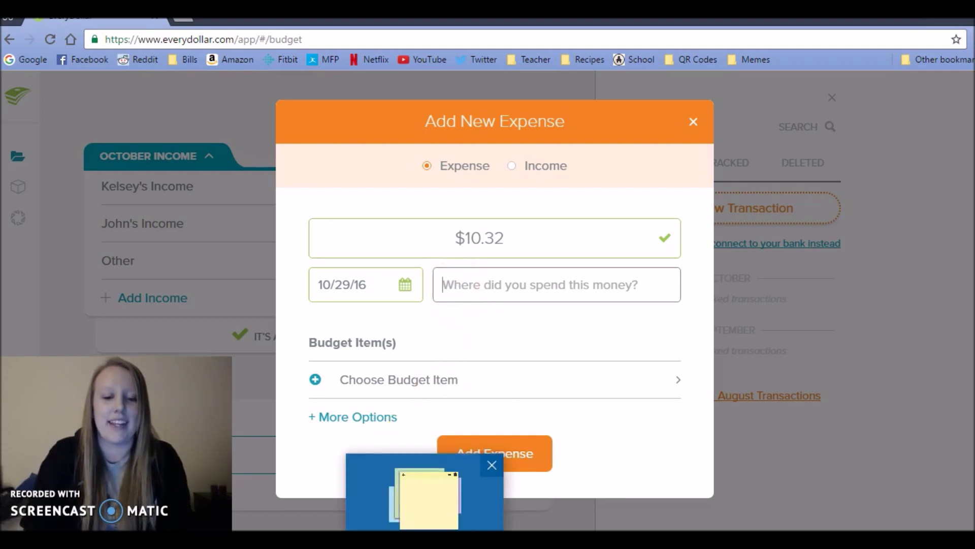
pyautogui.write('Discount')
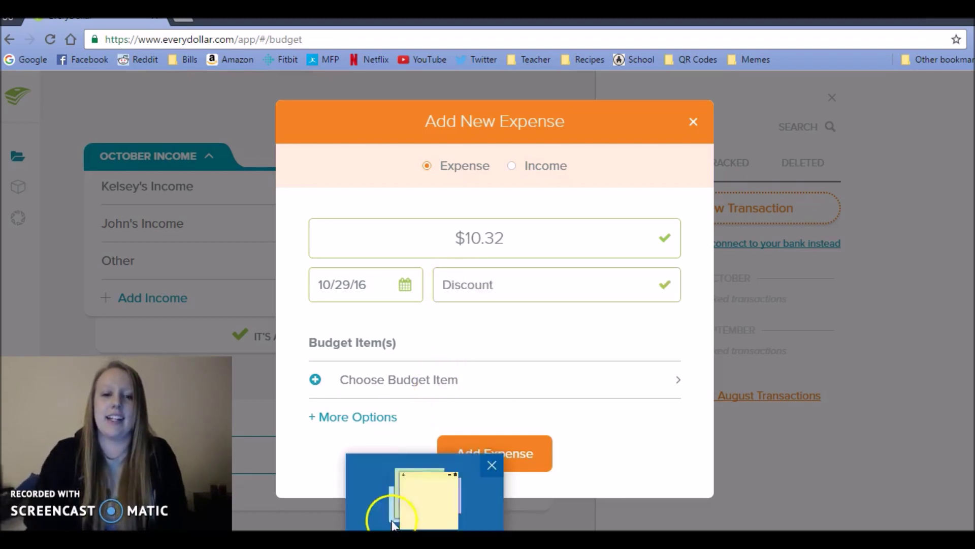
# Assign the $10.32 Discount expense to the Drinks budget item under Food & Drinks and track it.
pyautogui.click(405, 395)
pyautogui.click(664, 233)
pyautogui.moveTo(674, 246); pyautogui.dragTo(675, 300)
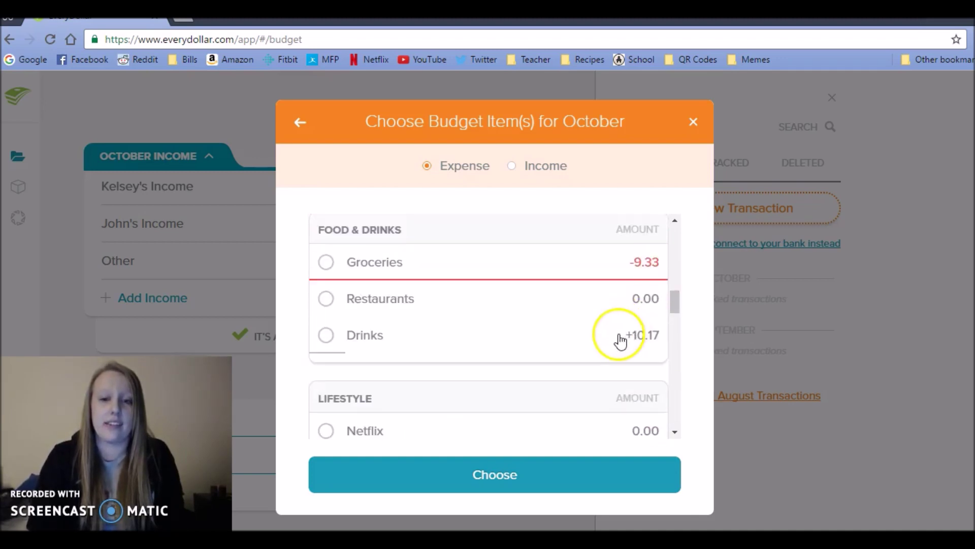
pyautogui.click(541, 482)
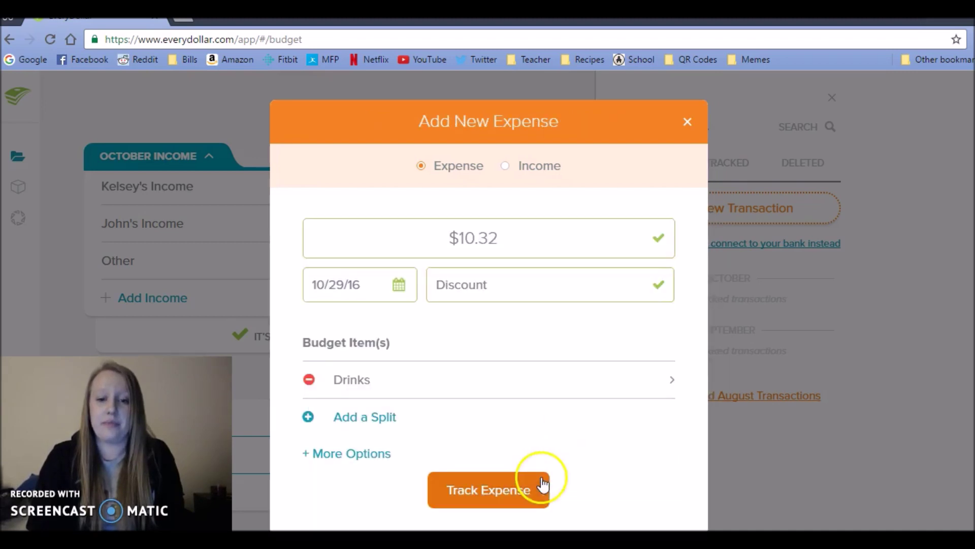
pyautogui.click(505, 492)
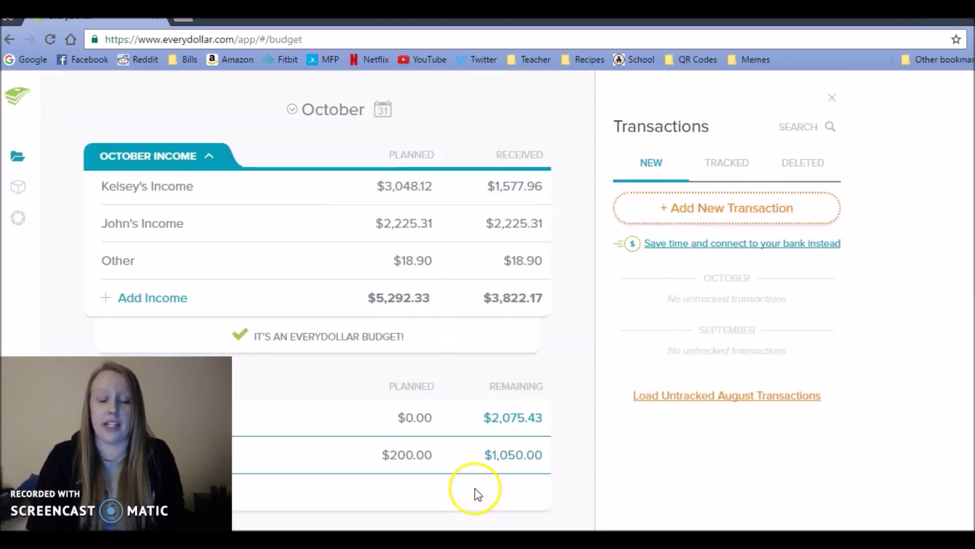
# Copy 8.16 from the note's 10/29 Culver's entry and enter it as the amount of a new expense.
pyautogui.hotkey('alt', 'Tab')
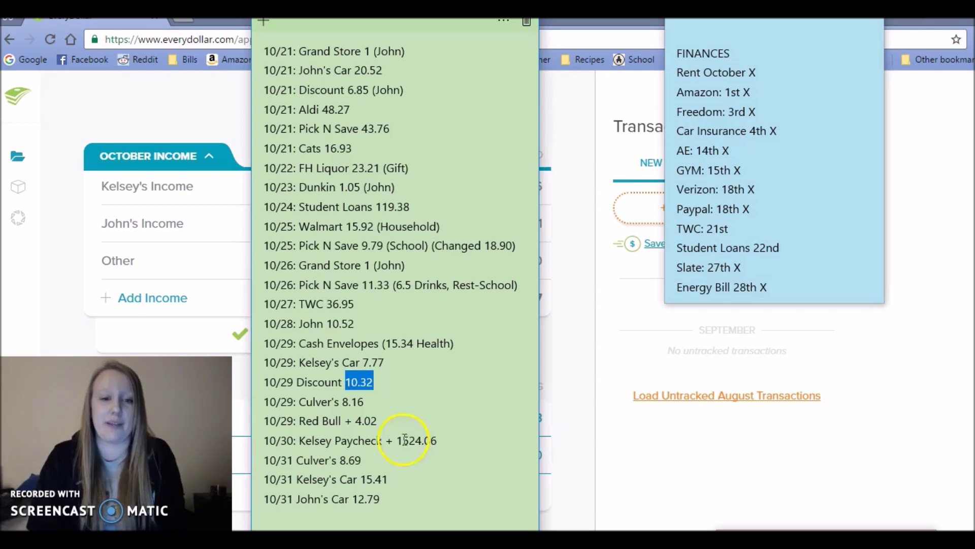
pyautogui.moveTo(365, 402); pyautogui.dragTo(342, 401)
pyautogui.hotkey('ctrl', 'c')
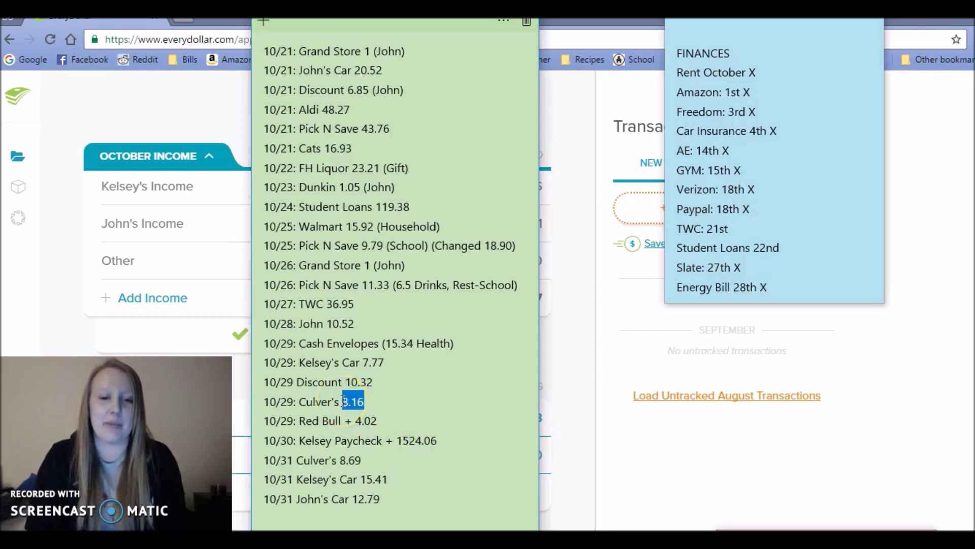
pyautogui.click(636, 218)
pyautogui.click(542, 233)
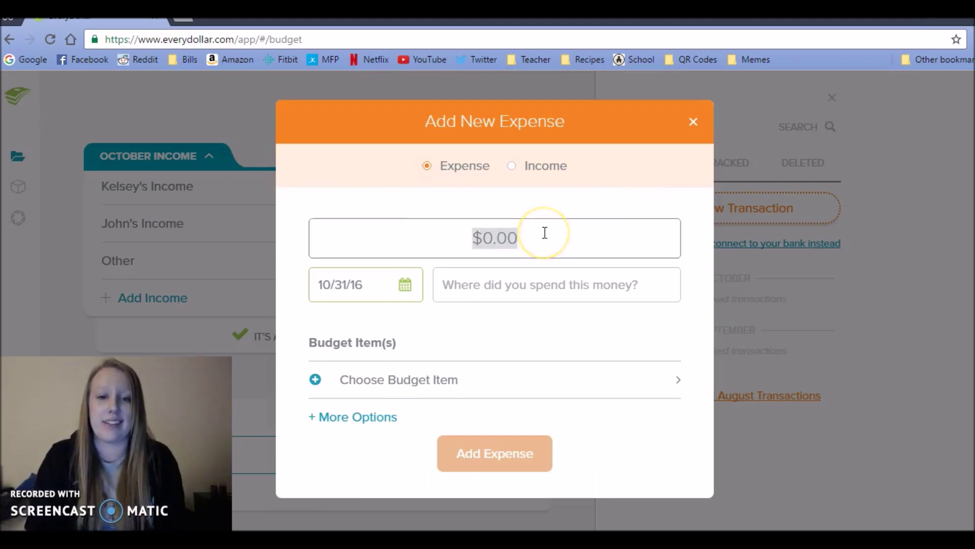
pyautogui.hotkey('ctrl', 'v')
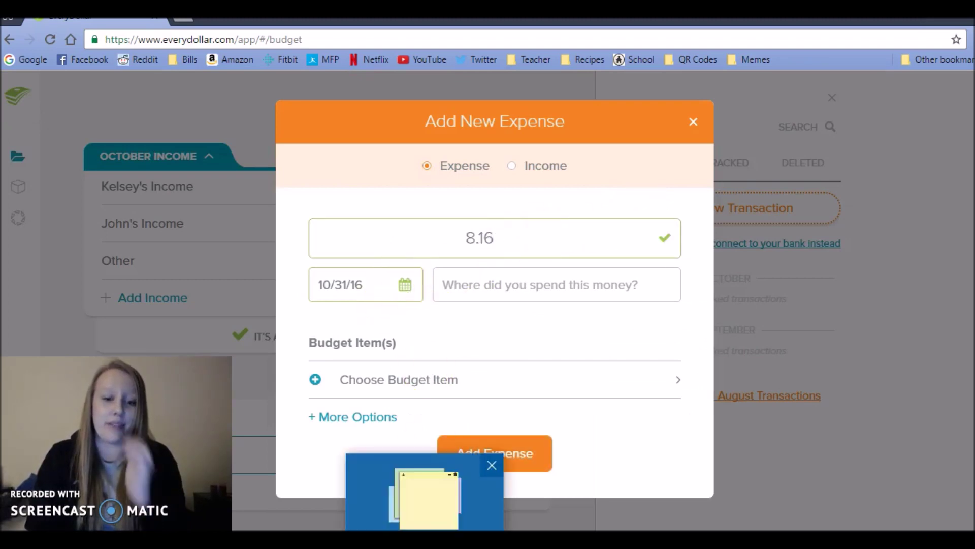
# Date the $8.16 expense 10/29/16 after checking the note, and enter Culver's as the merchant.
pyautogui.click(424, 491)
pyautogui.click(424, 528)
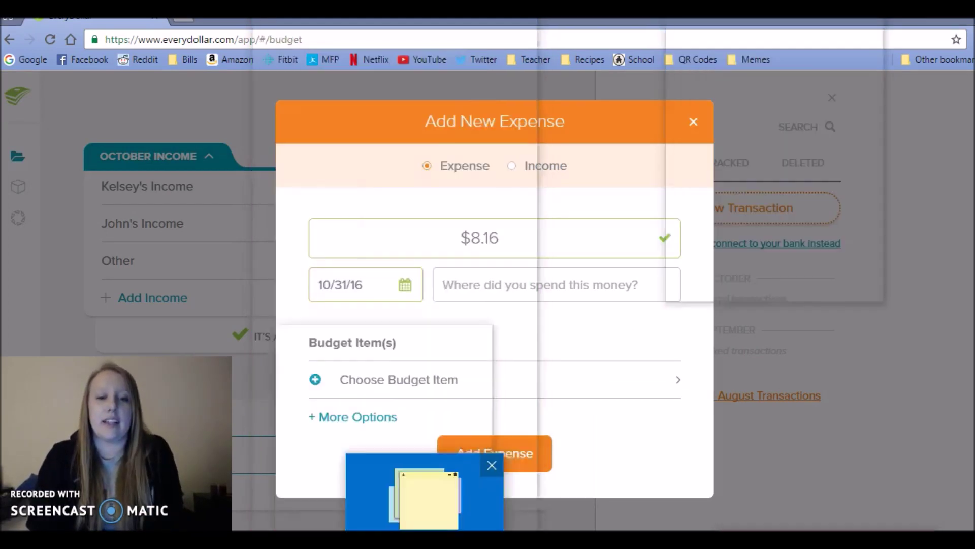
pyautogui.click(407, 287)
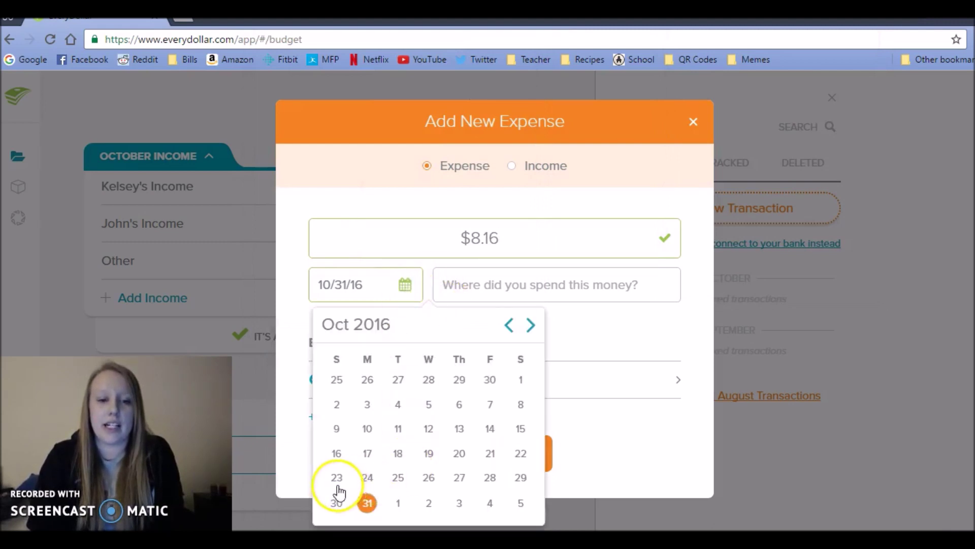
pyautogui.click(520, 478)
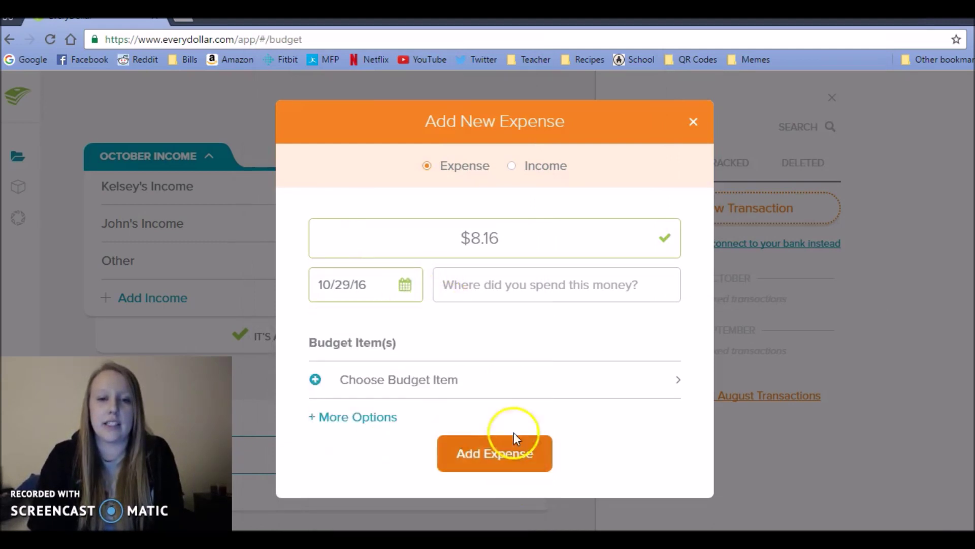
pyautogui.click(483, 283)
pyautogui.write("Culver's")
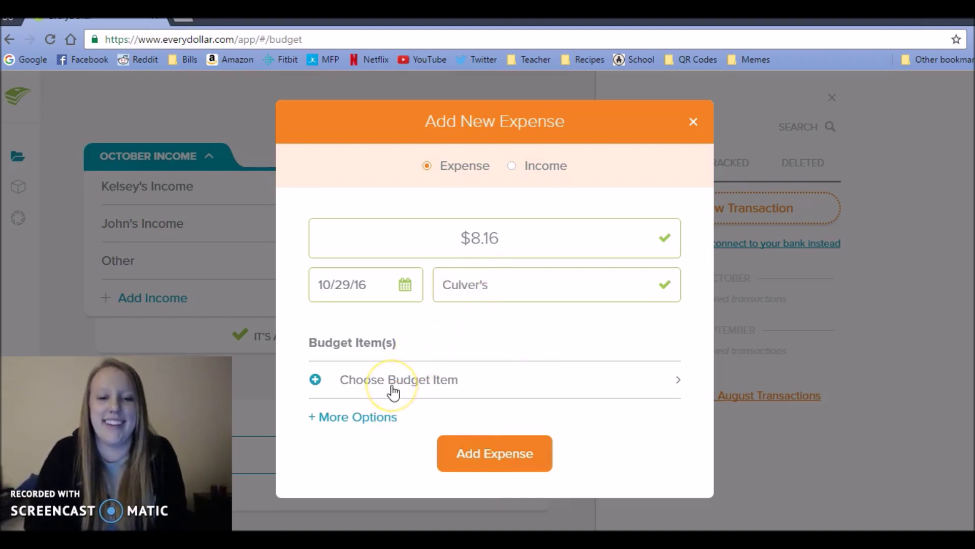
# Assign the $8.16 Culver's expense to the Restaurants budget item under Food & Drinks and track it.
pyautogui.click(394, 392)
pyautogui.moveTo(680, 244); pyautogui.dragTo(676, 309)
pyautogui.click(638, 321)
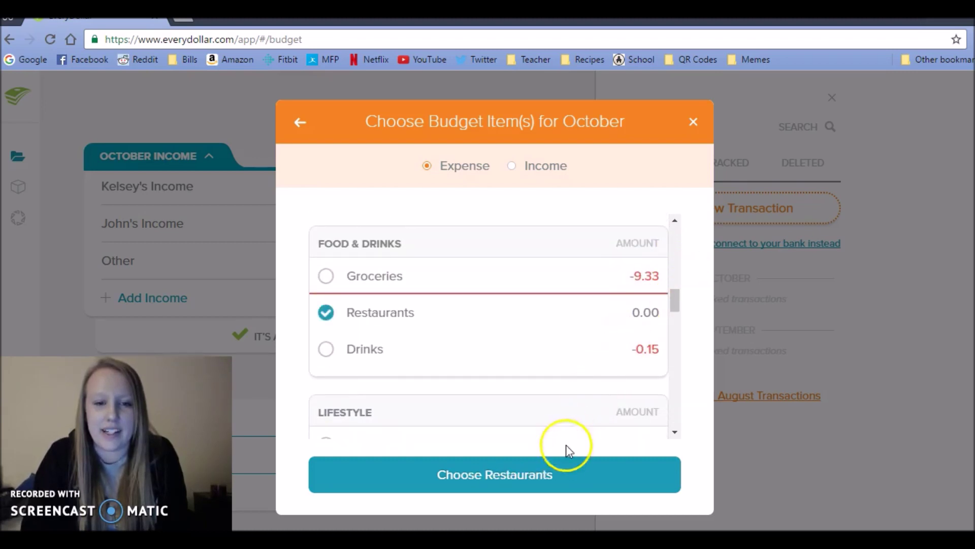
pyautogui.click(554, 475)
pyautogui.click(513, 492)
# Copy 4.02 from the note's 10/29 Red Bull entry into a new transaction's amount and make the transaction an income.
pyautogui.click(425, 496)
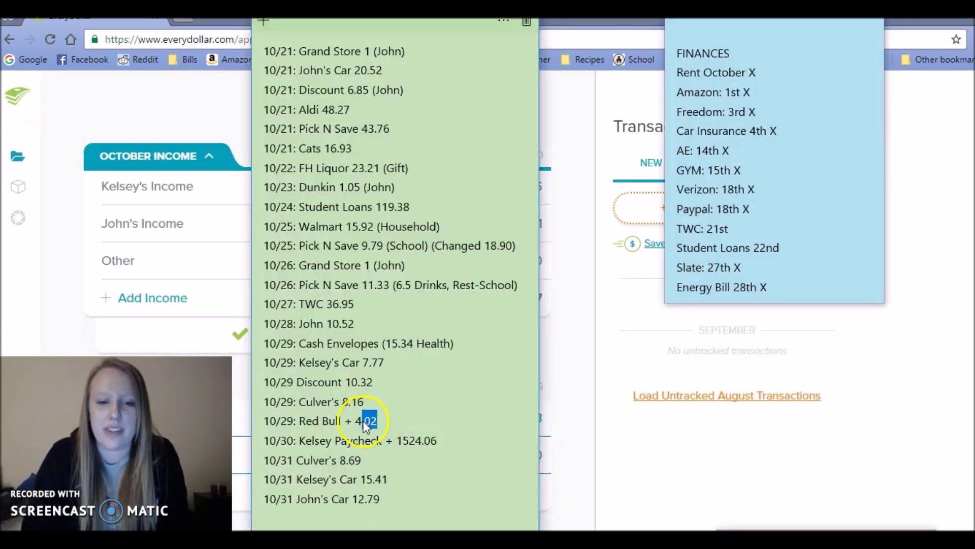
pyautogui.moveTo(356, 422); pyautogui.dragTo(354, 421)
pyautogui.hotkey('ctrl', 'c')
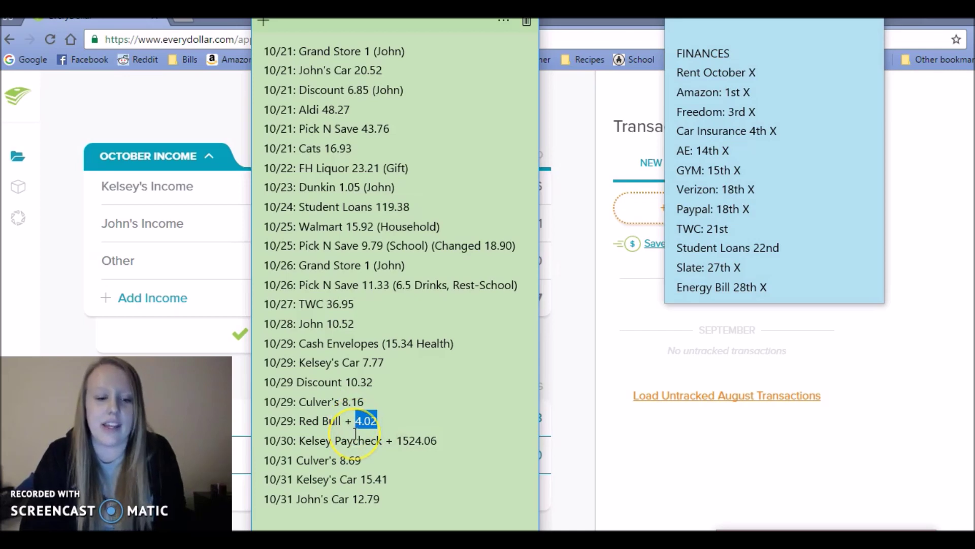
pyautogui.click(653, 208)
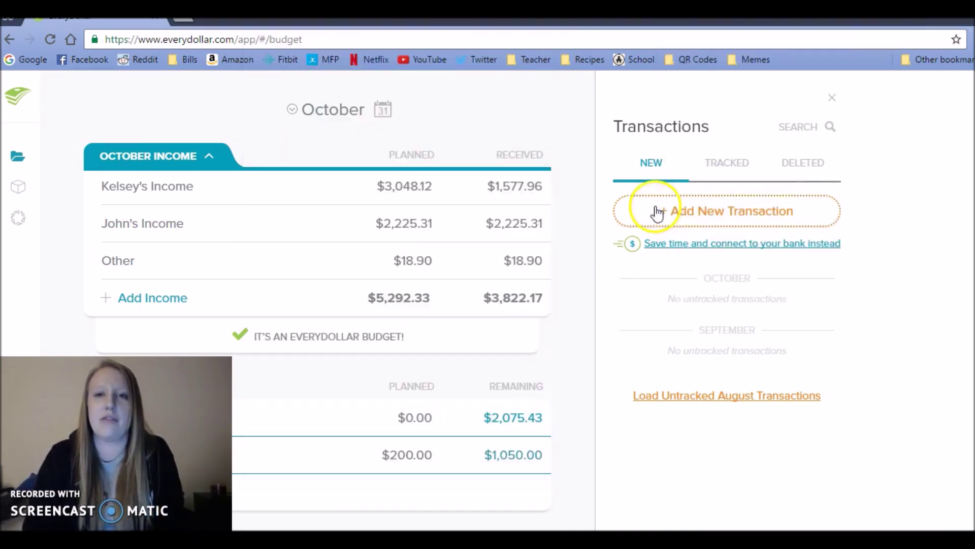
pyautogui.click(654, 210)
pyautogui.click(559, 231)
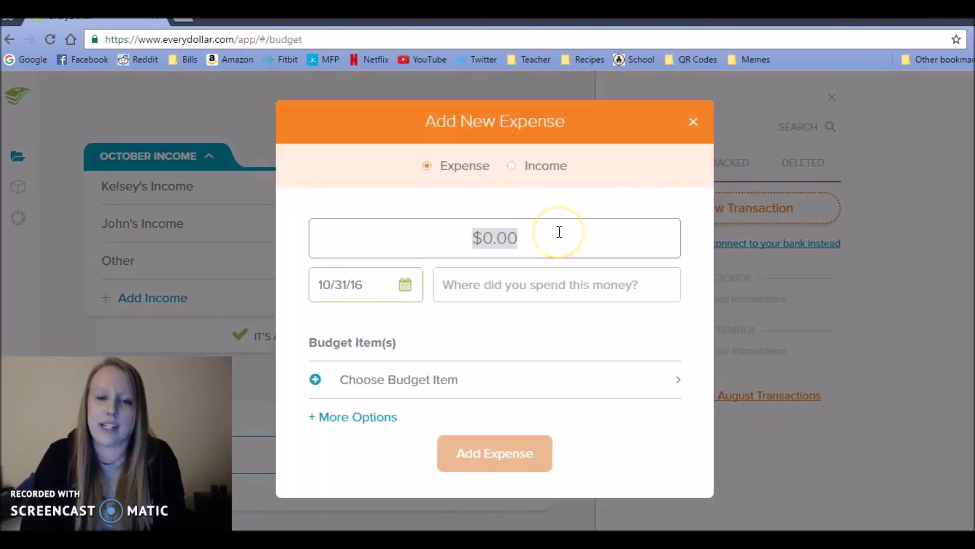
pyautogui.hotkey('ctrl', 'v')
pyautogui.click(513, 169)
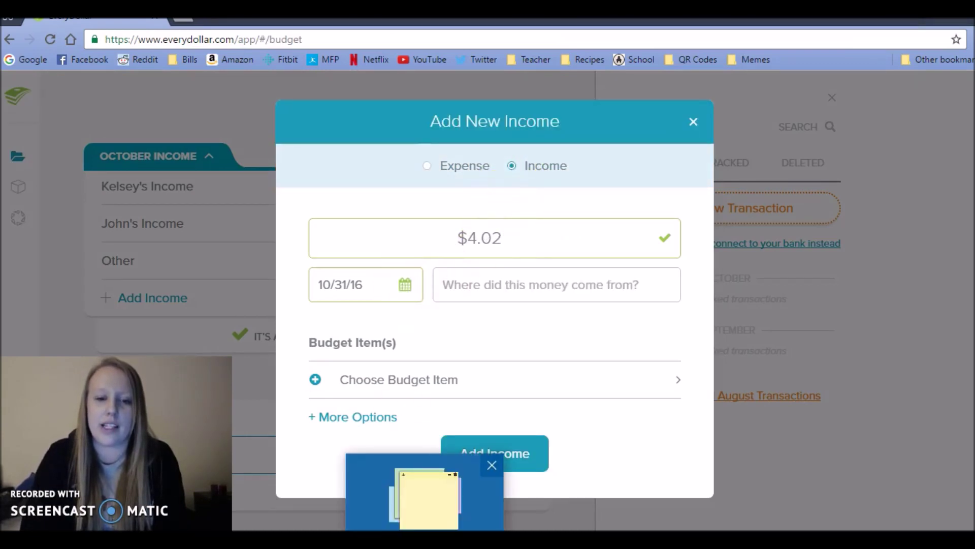
# Recheck the Red Bull entry in the note, then set the income's amount to $4.20 and its date to 10/29/16.
pyautogui.click(422, 488)
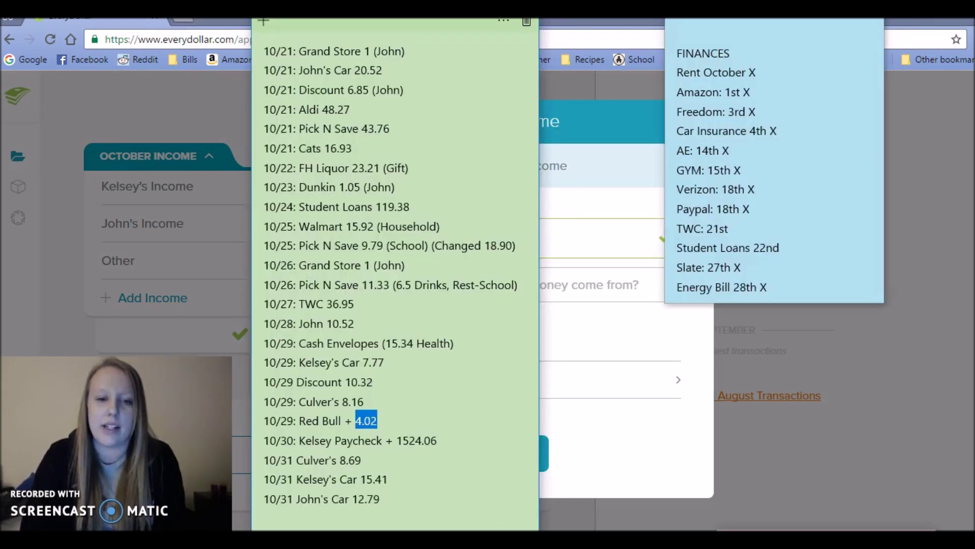
pyautogui.hotkey('alt', 'Tab')
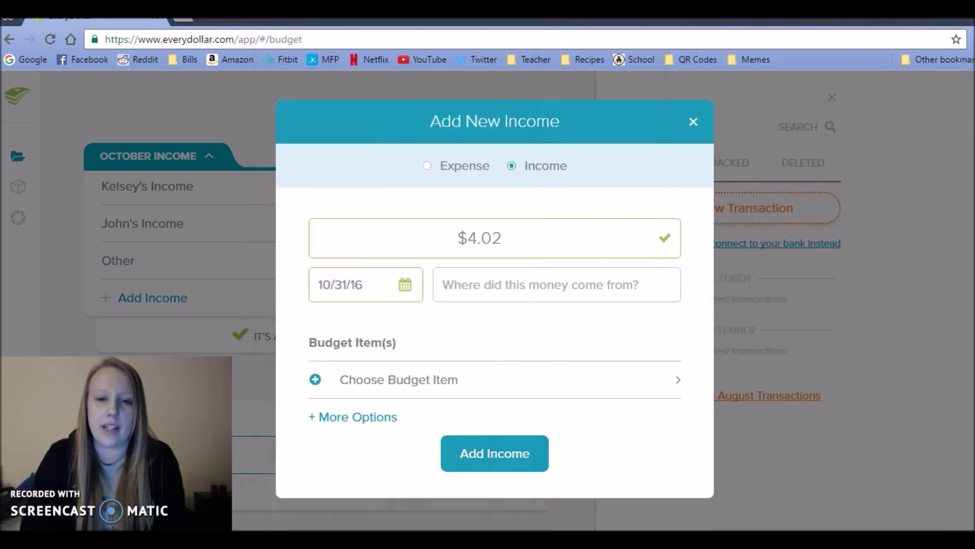
pyautogui.click(504, 238)
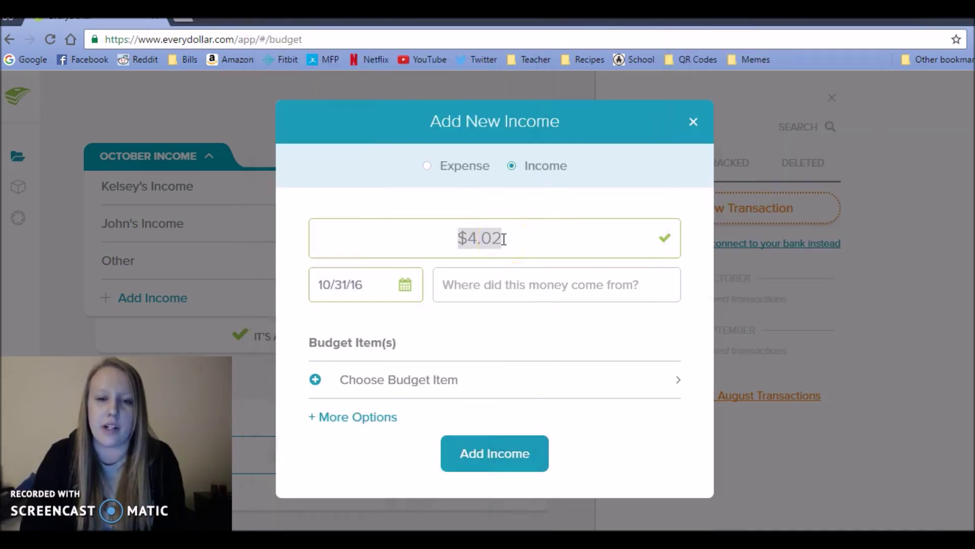
pyautogui.click(503, 239)
pyautogui.press('BackSpace')
pyautogui.press('BackSpace')
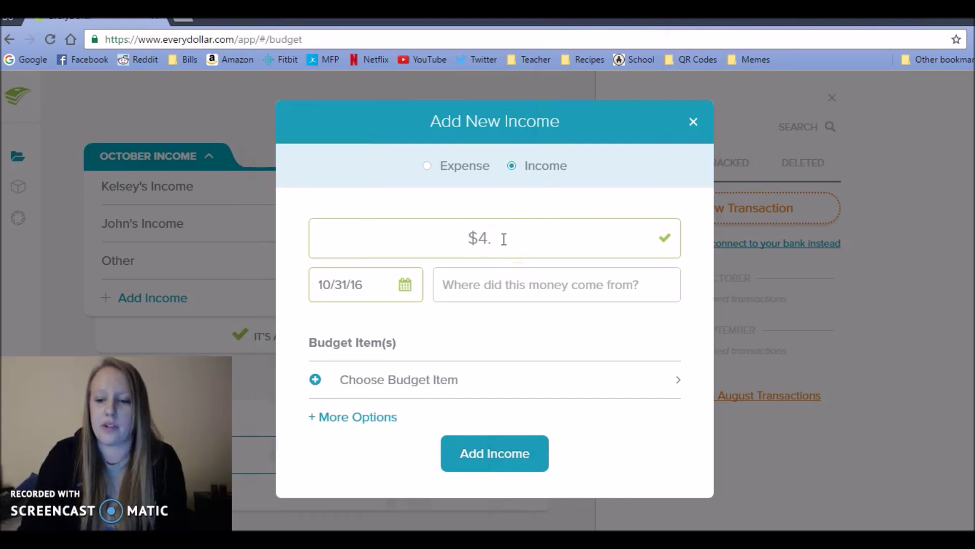
pyautogui.click(402, 283)
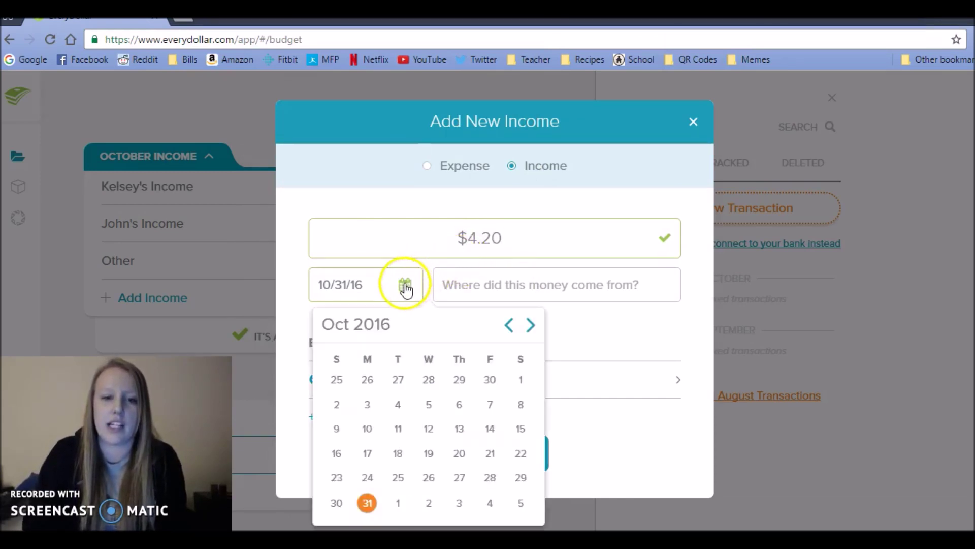
pyautogui.click(521, 480)
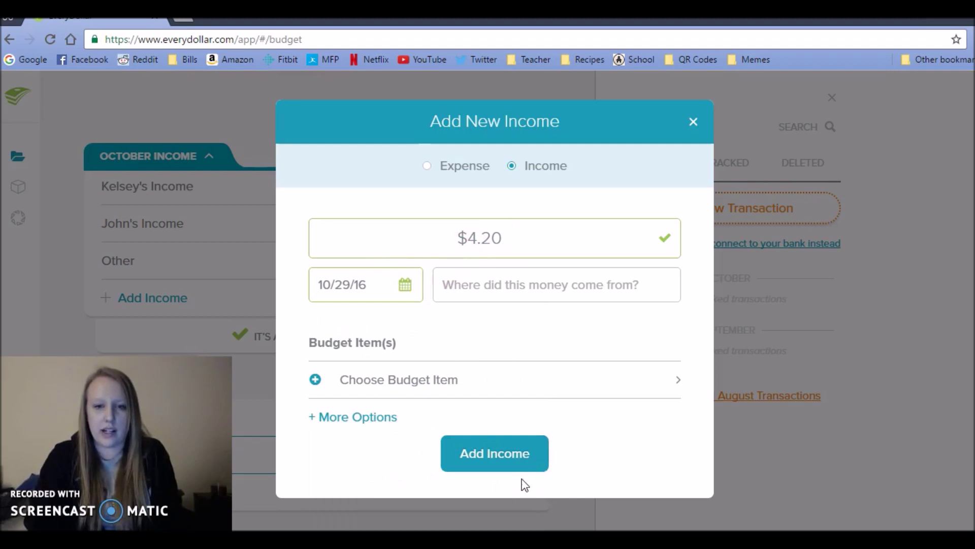
# Assign the $4.20 income to the Other budget item and track it.
pyautogui.click(445, 389)
pyautogui.click(375, 341)
pyautogui.click(436, 489)
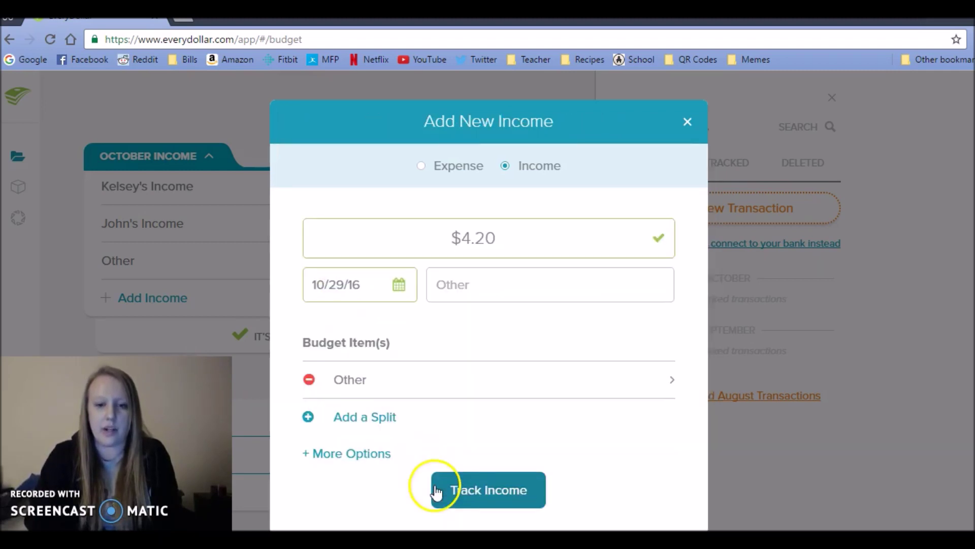
pyautogui.click(468, 491)
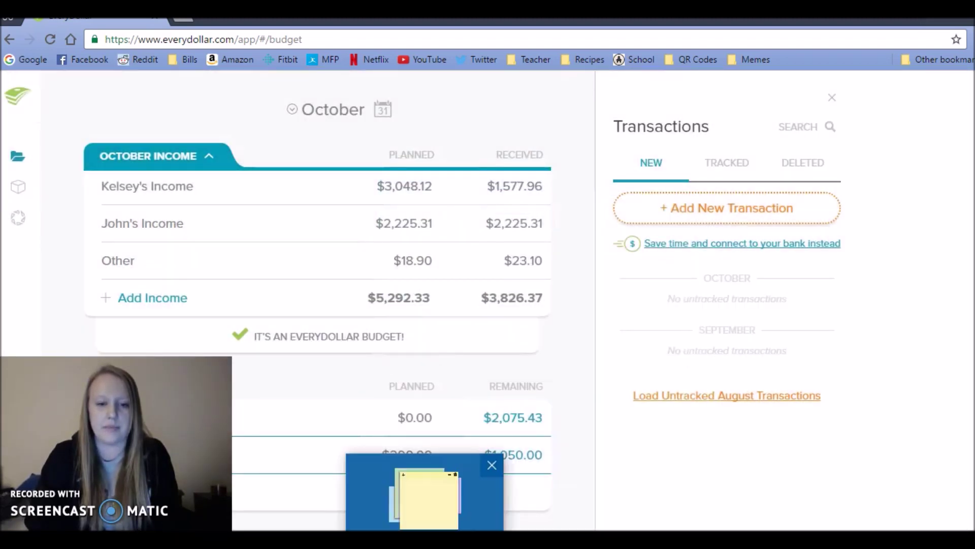
# Copy 1524.06 from the note's 10/30 paycheck entry into a new income transaction's amount and date it 10/30/16.
pyautogui.click(429, 528)
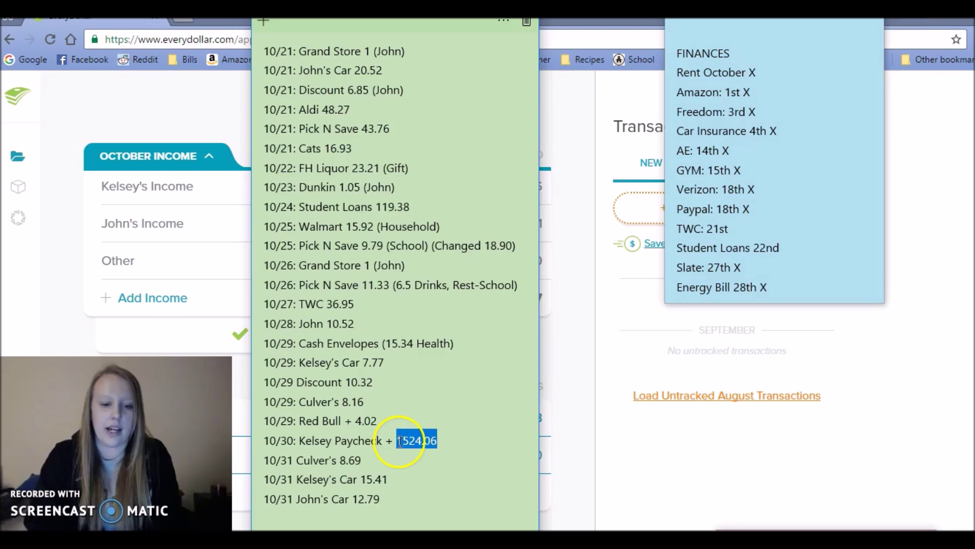
pyautogui.click(404, 528)
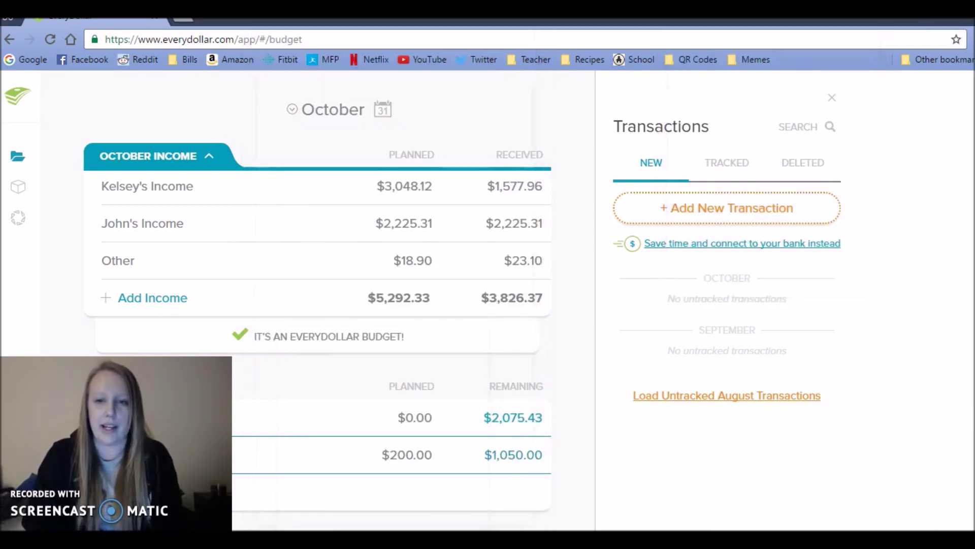
pyautogui.click(734, 217)
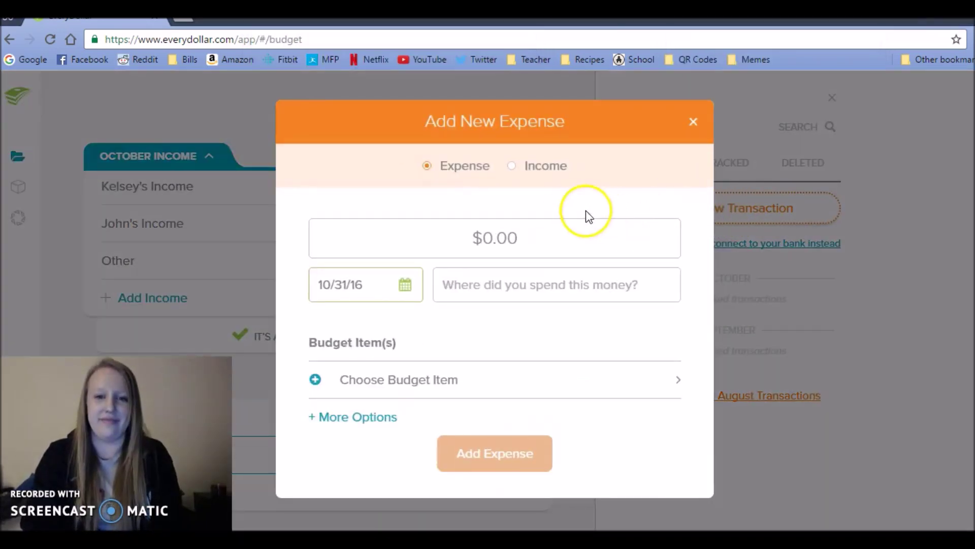
pyautogui.click(547, 172)
pyautogui.click(522, 254)
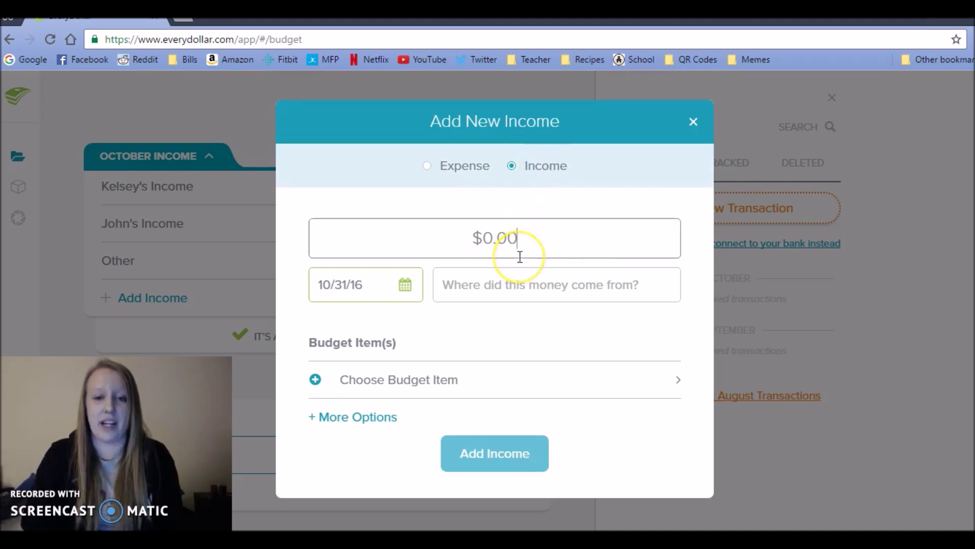
pyautogui.write('1524.06')
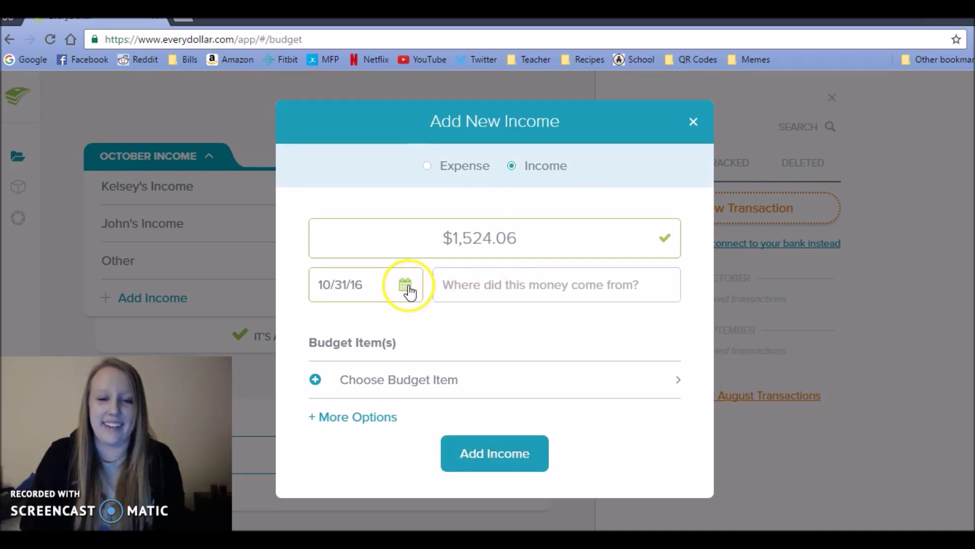
pyautogui.click(405, 285)
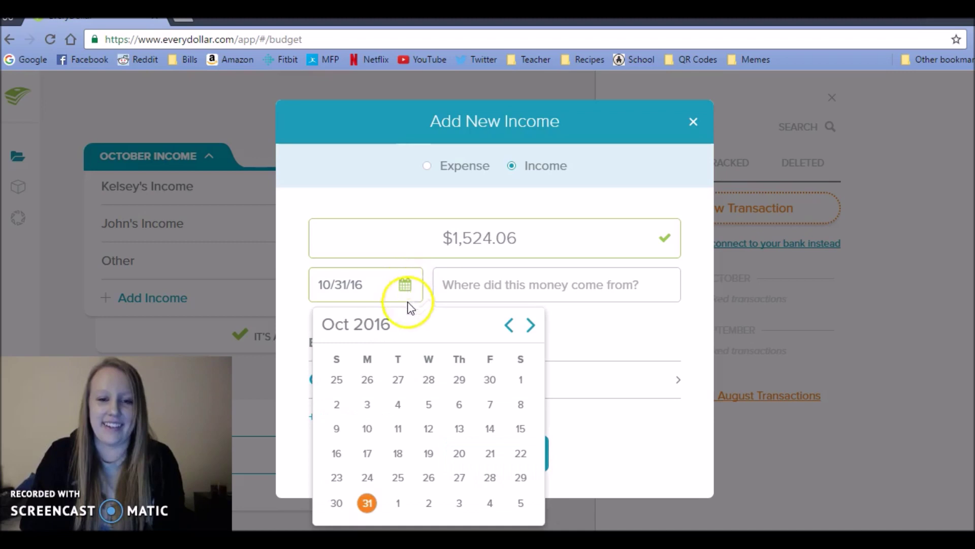
pyautogui.click(337, 504)
# Assign the $1,524.06 income to the paycheck earner's own income budget item and track it.
pyautogui.click(421, 378)
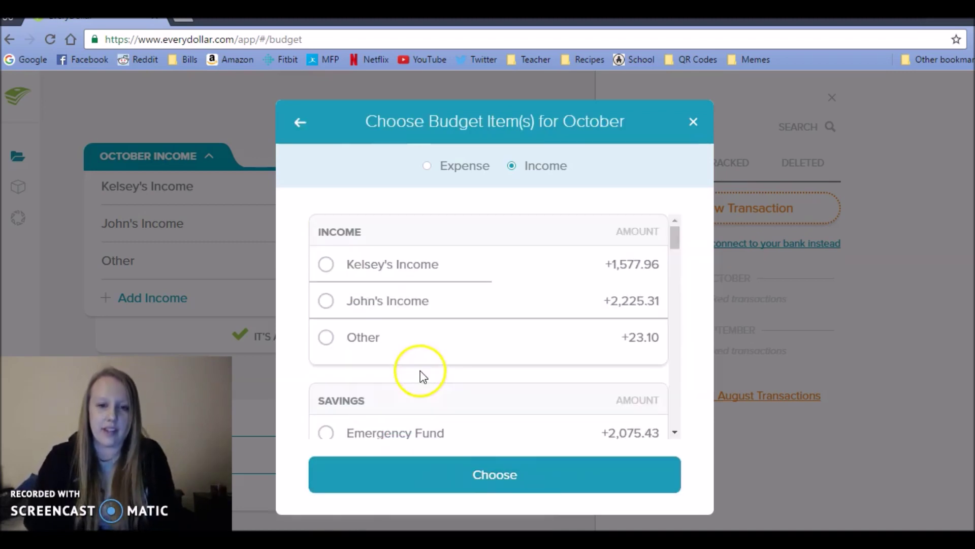
pyautogui.click(460, 267)
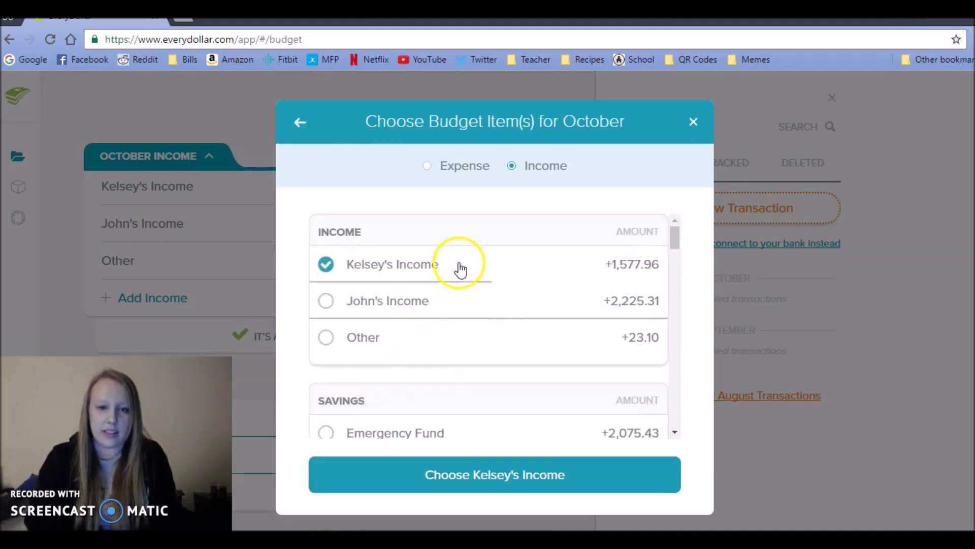
pyautogui.click(492, 471)
pyautogui.click(490, 493)
# Copy 8.69 from the note's 10/31 Culver's entry into a new expense, with Culver's as the payee and 10/31/16 as the date.
pyautogui.click(386, 508)
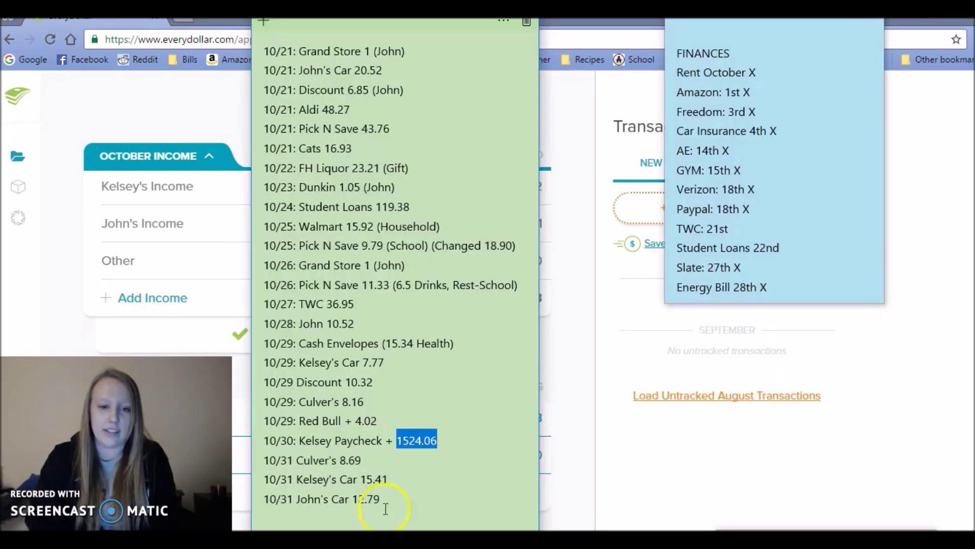
pyautogui.moveTo(362, 459); pyautogui.dragTo(350, 464)
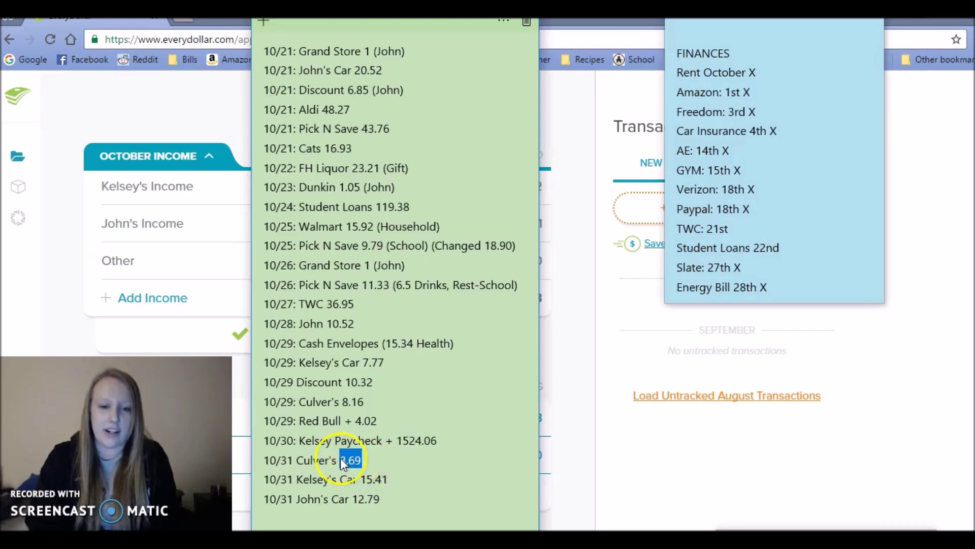
pyautogui.click(638, 218)
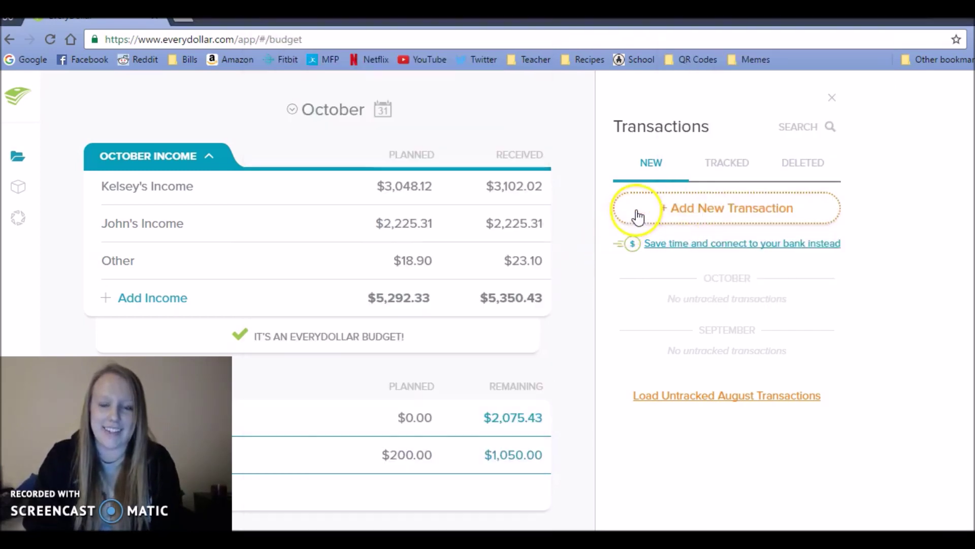
pyautogui.click(638, 212)
pyautogui.click(541, 249)
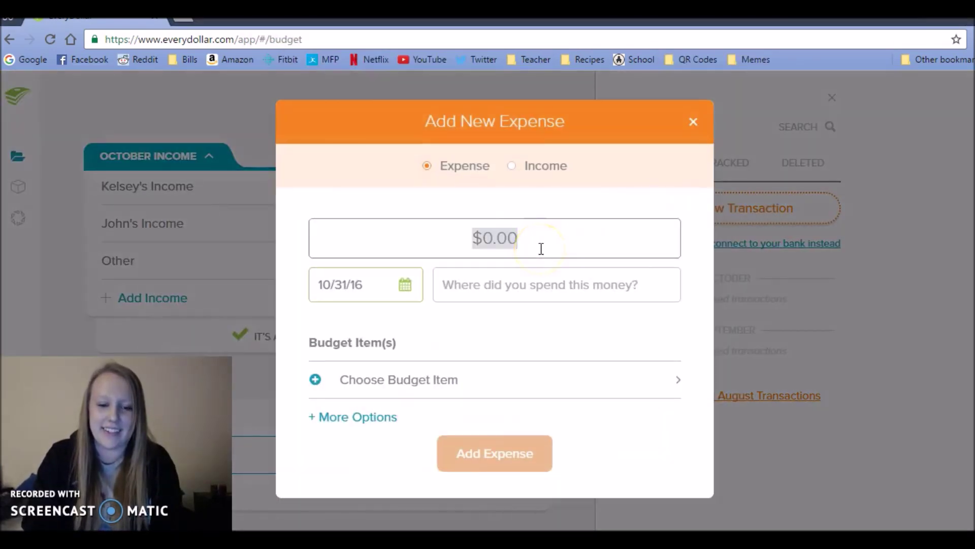
pyautogui.write('8.69')
pyautogui.click(507, 282)
pyautogui.write('C')
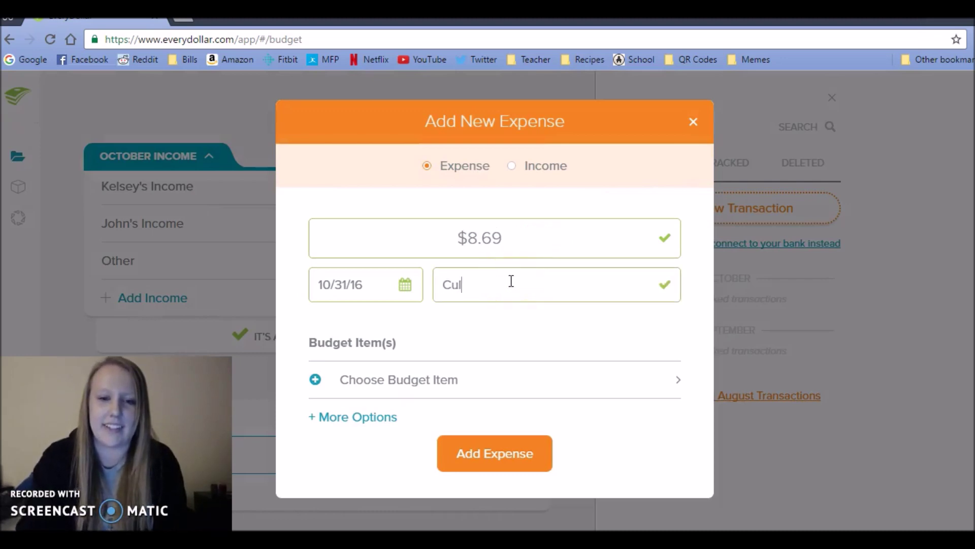
pyautogui.click(407, 286)
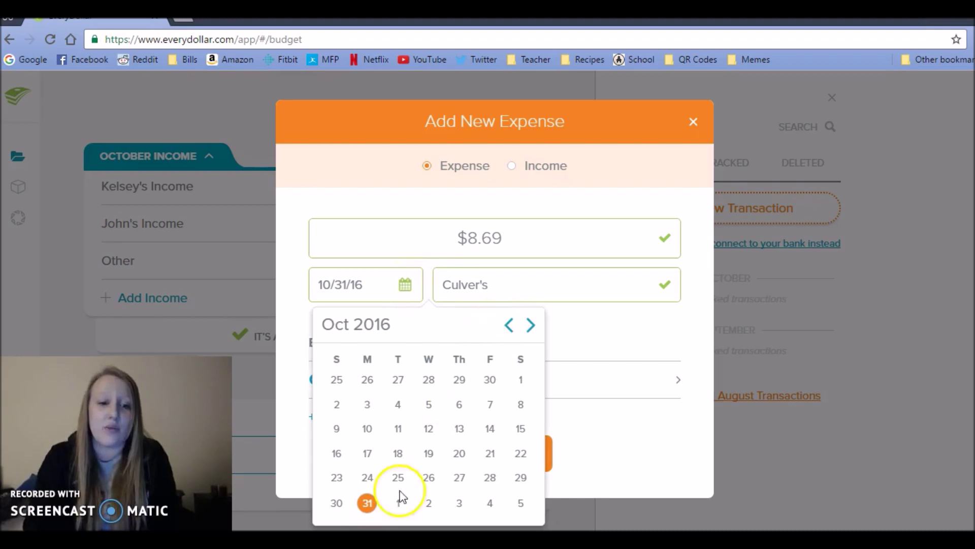
pyautogui.click(367, 504)
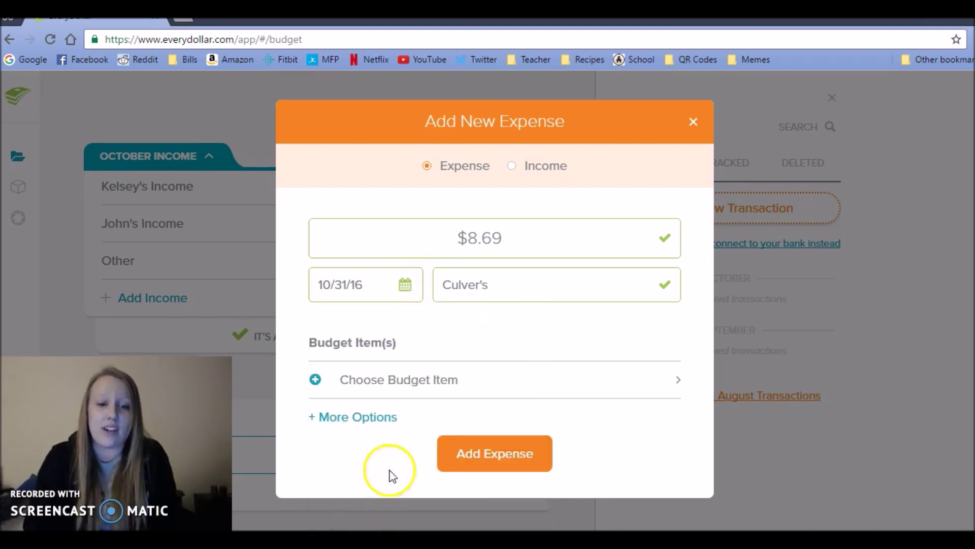
# Assign the $8.69 Culver's expense to the Restaurants budget item and track it.
pyautogui.click(378, 386)
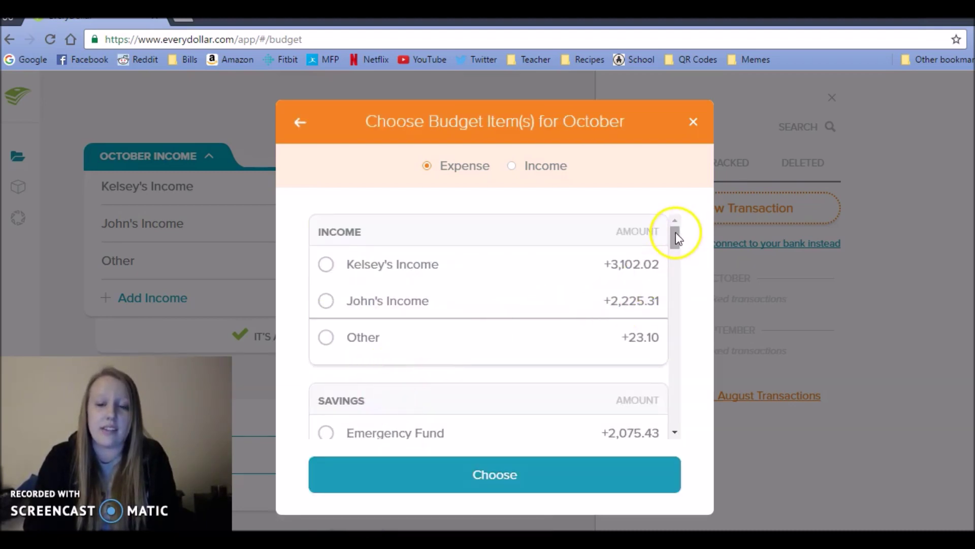
pyautogui.moveTo(676, 235); pyautogui.dragTo(677, 300)
pyautogui.click(603, 306)
pyautogui.click(531, 481)
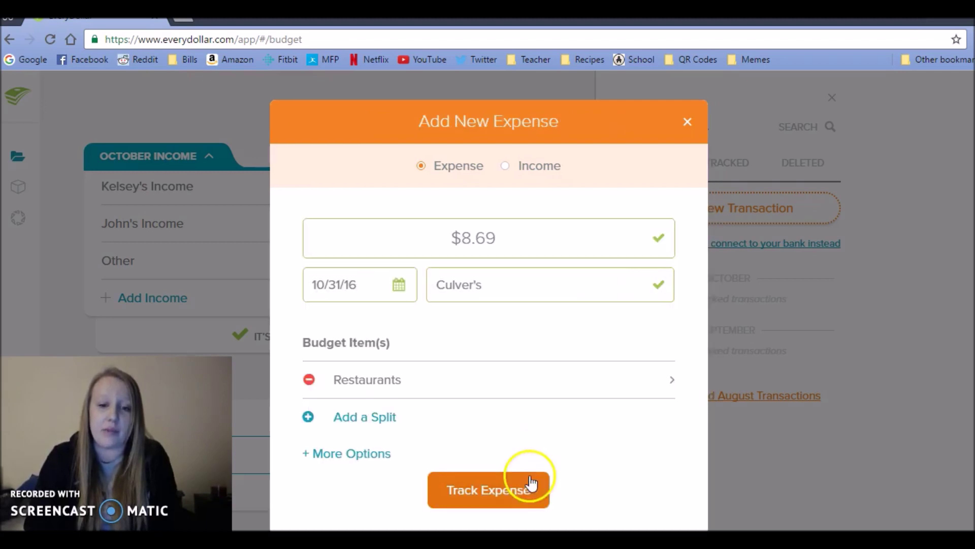
pyautogui.click(509, 491)
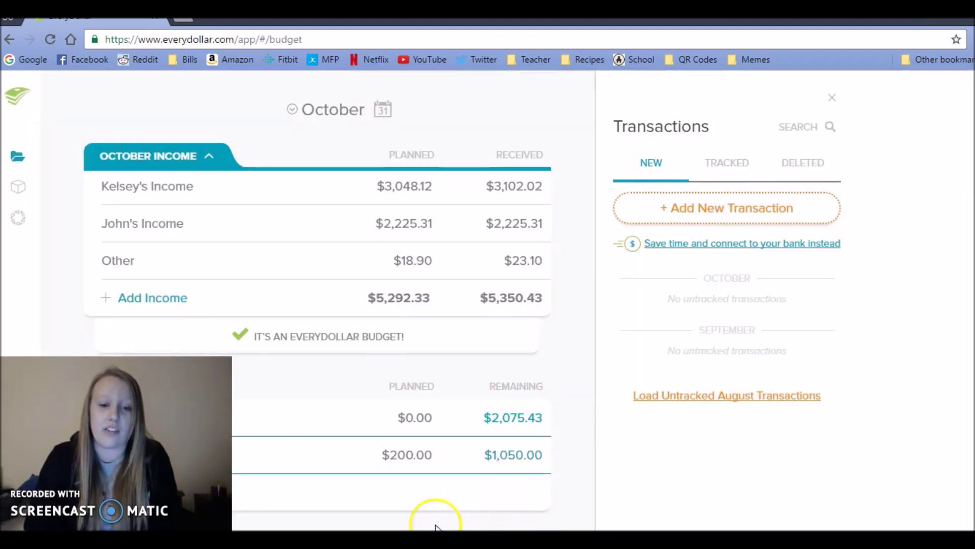
# Copy 15.41 from the note's first 10/31 car entry into a new expense and enter that car's label as the payee.
pyautogui.click(436, 528)
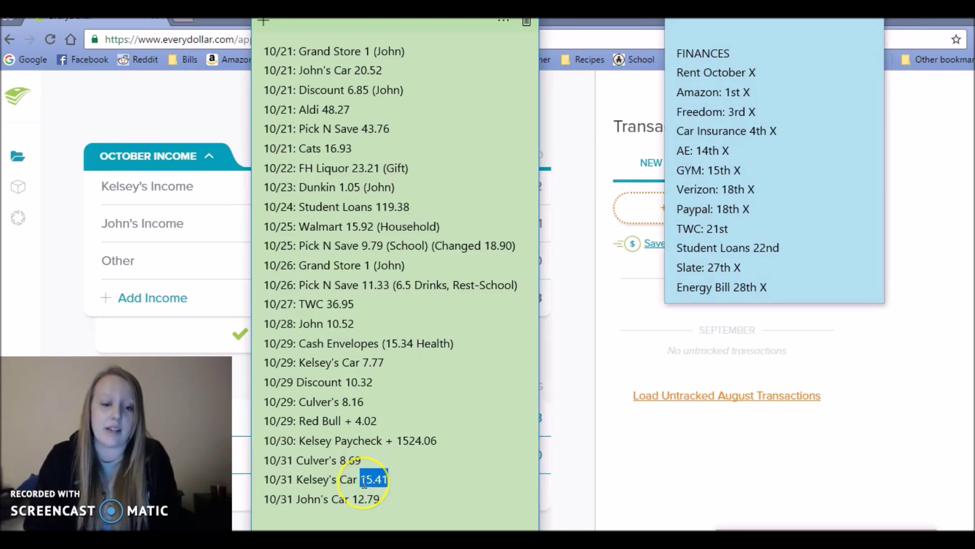
pyautogui.click(633, 220)
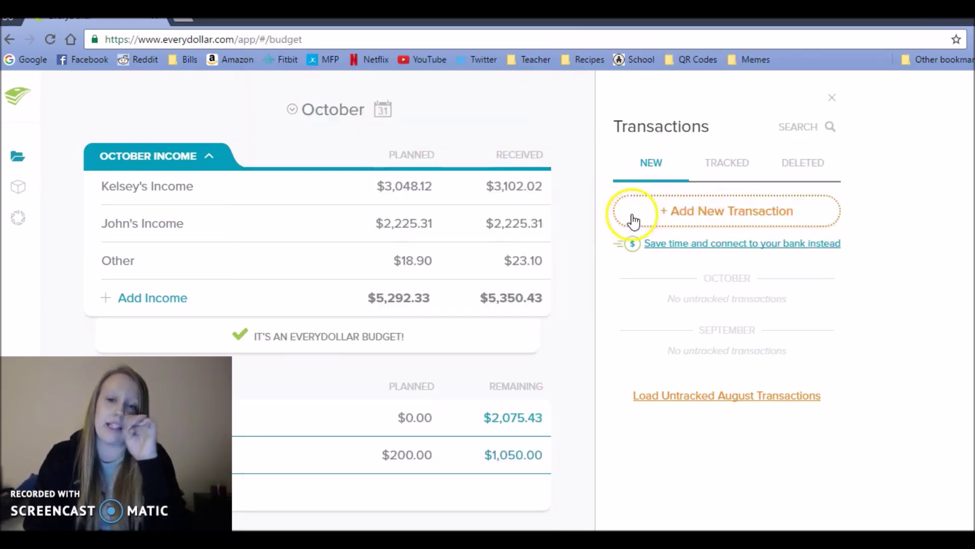
pyautogui.click(537, 243)
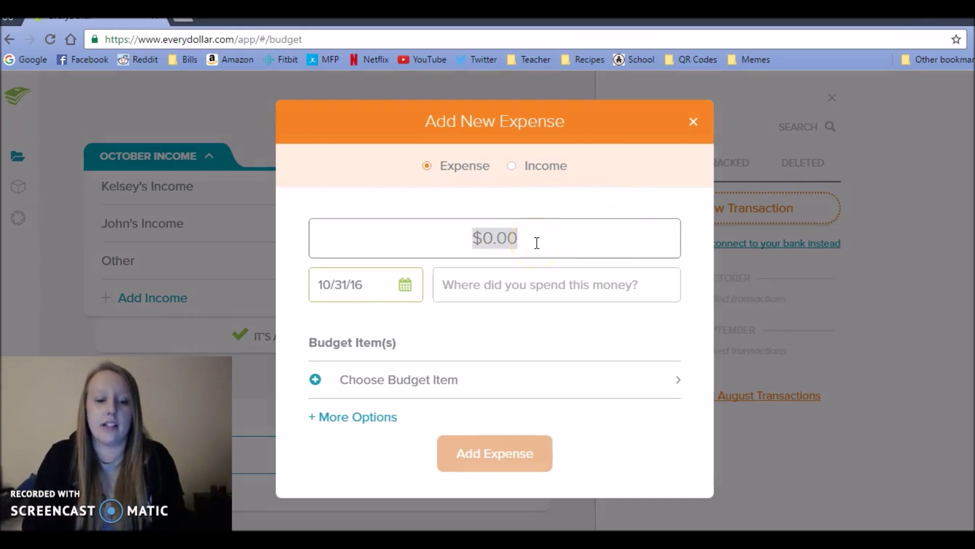
pyautogui.write('15.41')
pyautogui.click(435, 283)
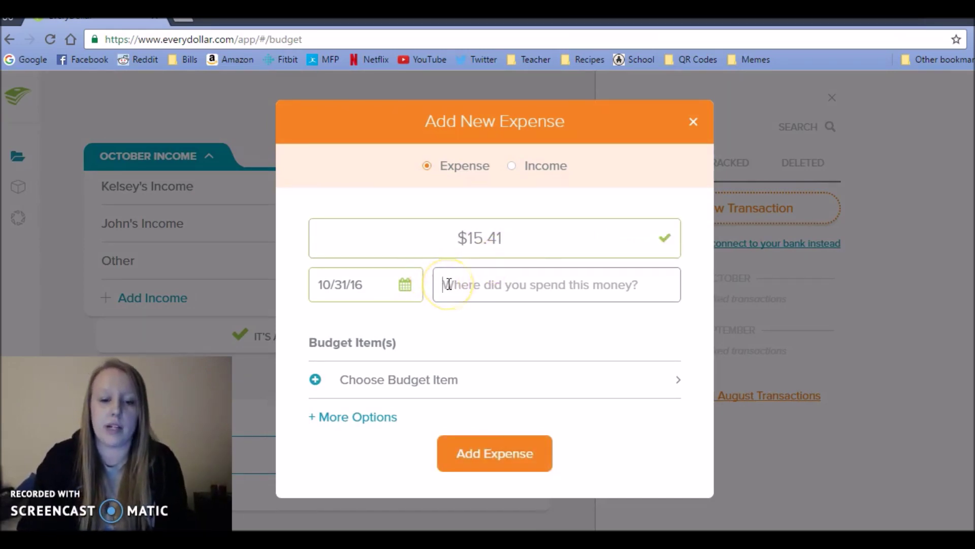
pyautogui.write("Kelsey's Car")
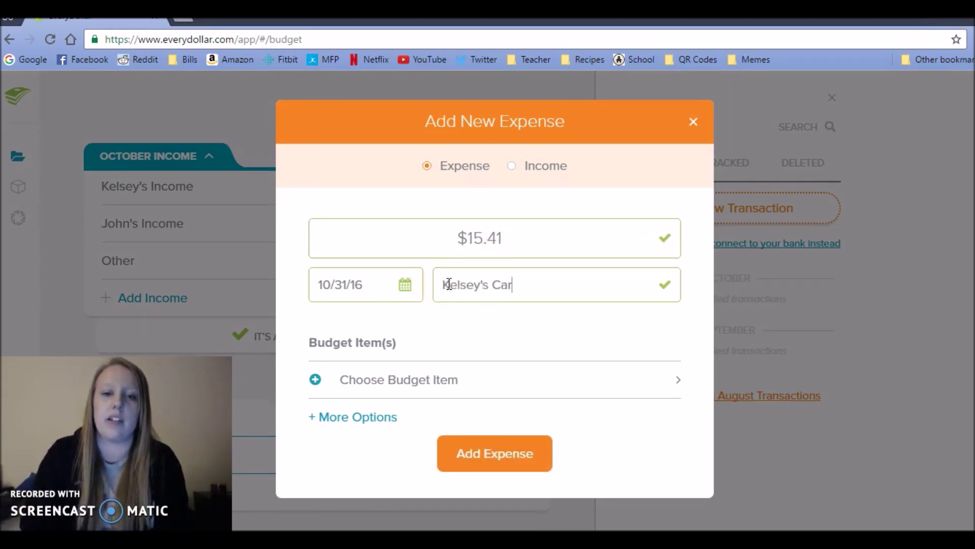
# Assign the $15.41 car expense to the Auto Gas & Oil budget item under Transportation and track it.
pyautogui.click(426, 380)
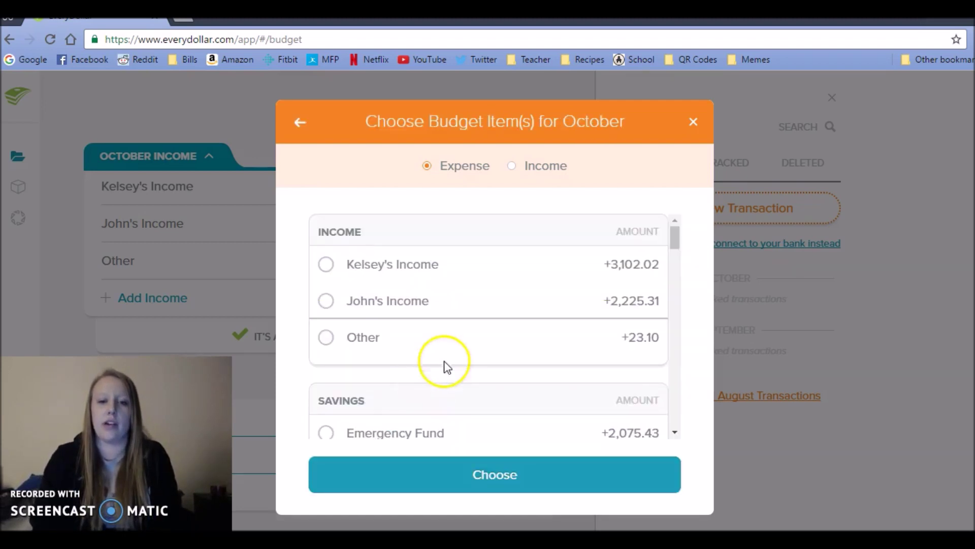
pyautogui.moveTo(678, 242); pyautogui.dragTo(677, 290)
pyautogui.click(593, 251)
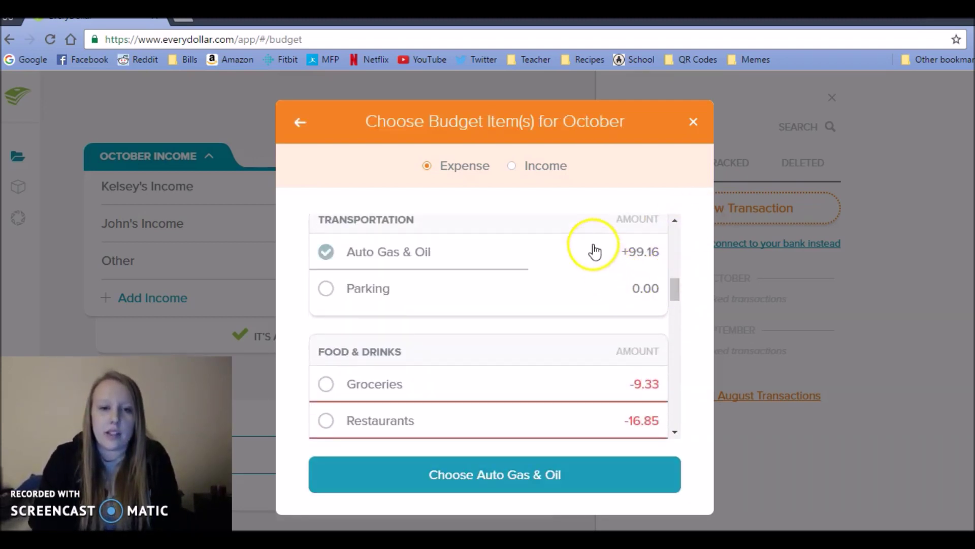
pyautogui.click(522, 478)
pyautogui.click(498, 499)
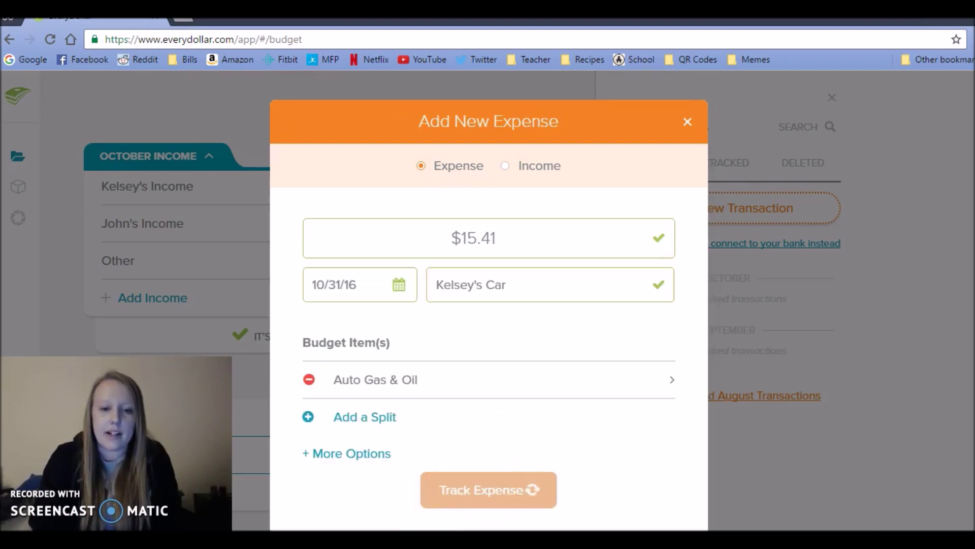
# Copy 12.79 from the note's last 10/31 car entry into a new expense and enter that car's label as the payee.
pyautogui.click(421, 528)
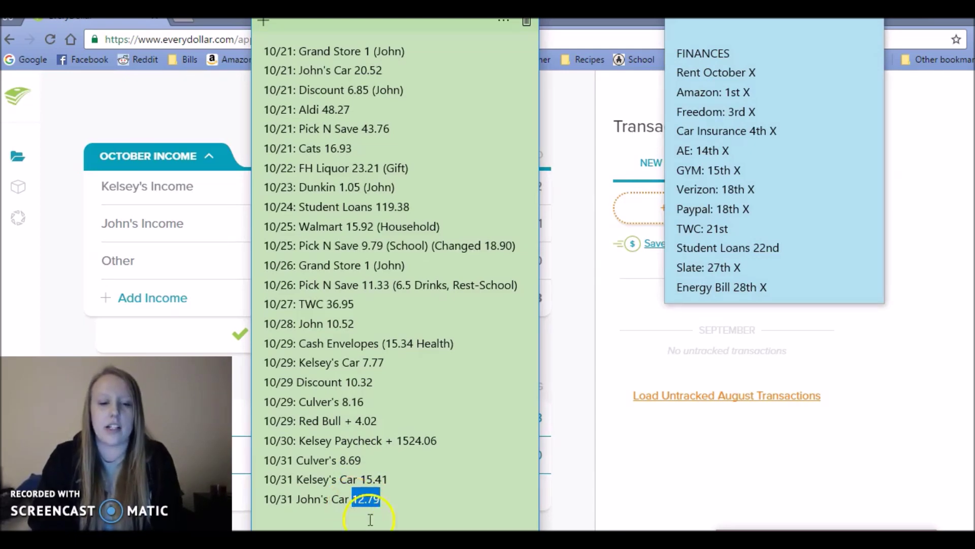
pyautogui.click(421, 529)
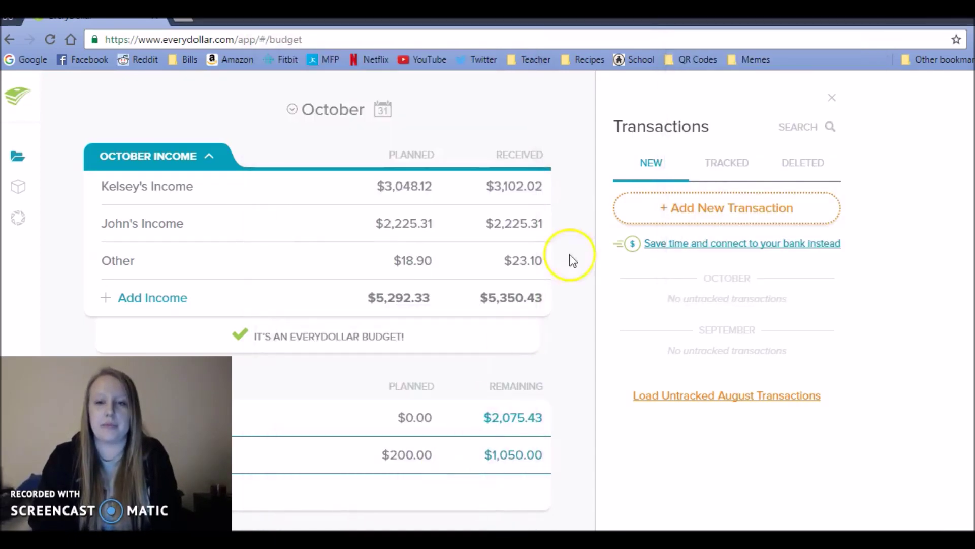
pyautogui.click(681, 200)
pyautogui.write('12.79')
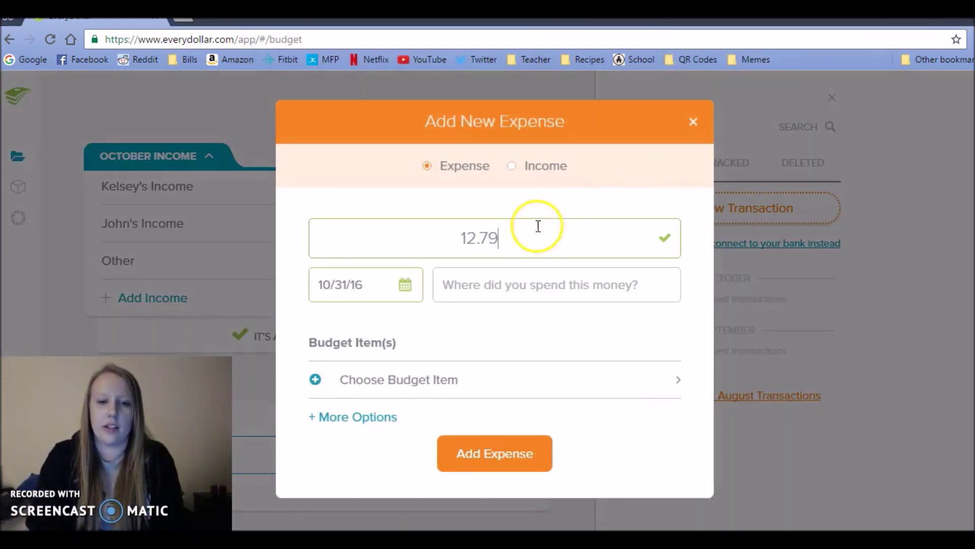
pyautogui.click(471, 282)
pyautogui.write('John')
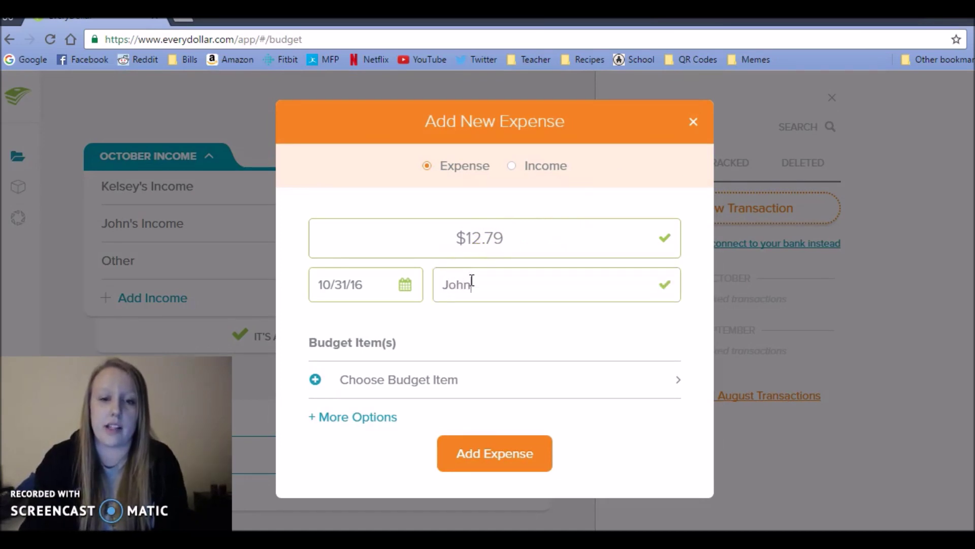
pyautogui.write("'s Car")
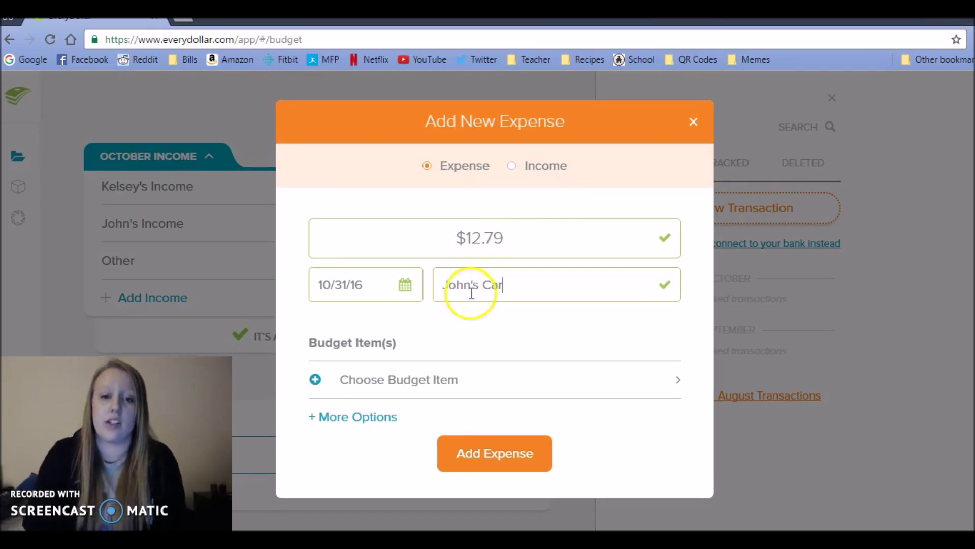
# Assign the $12.79 car expense to the Auto Gas & Oil budget item and track it.
pyautogui.click(440, 378)
pyautogui.moveTo(671, 237); pyautogui.dragTo(674, 284)
pyautogui.click(588, 326)
pyautogui.click(519, 478)
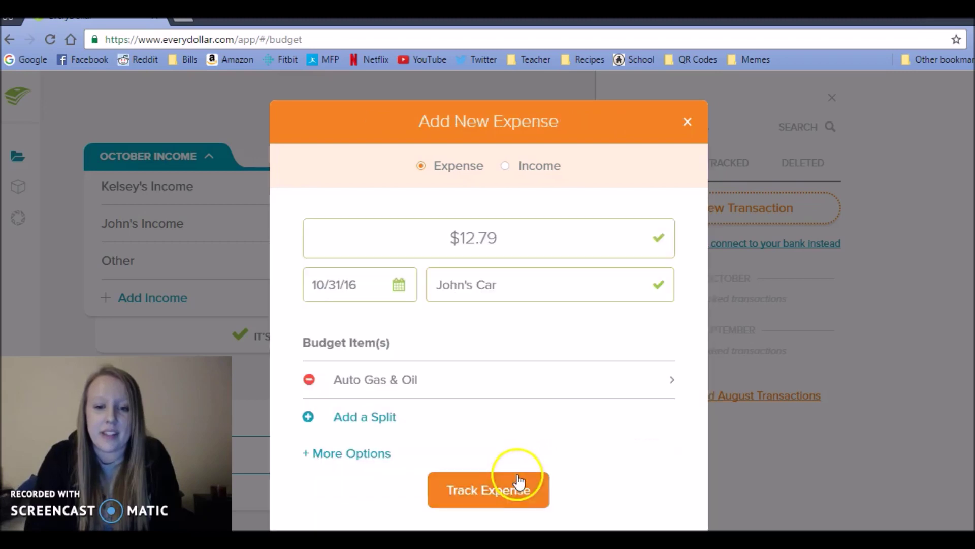
pyautogui.click(472, 493)
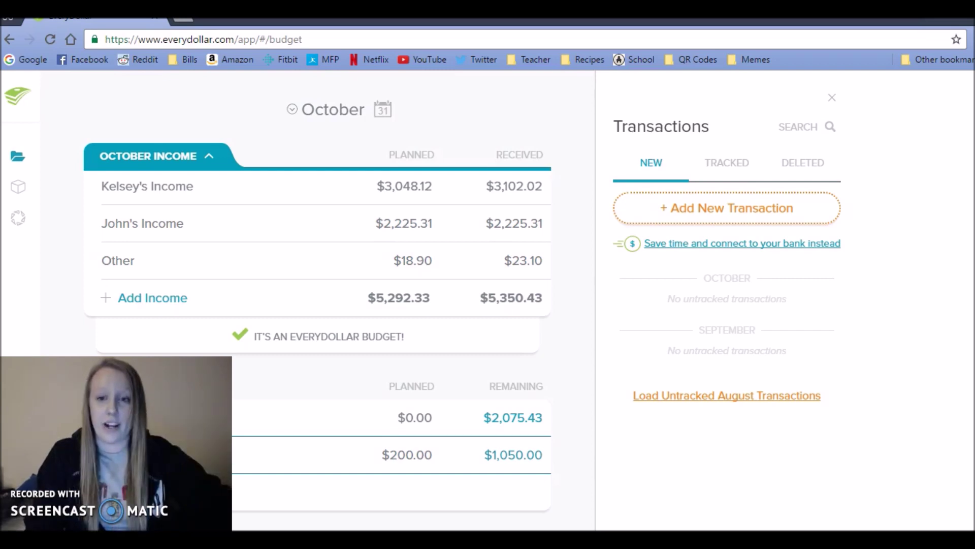
# Start a new expense and select the Car Maintenance, Health/Dental Care, Cats, Entertainment and Beauty/Clothing envelopes as its budget items.
pyautogui.click(717, 210)
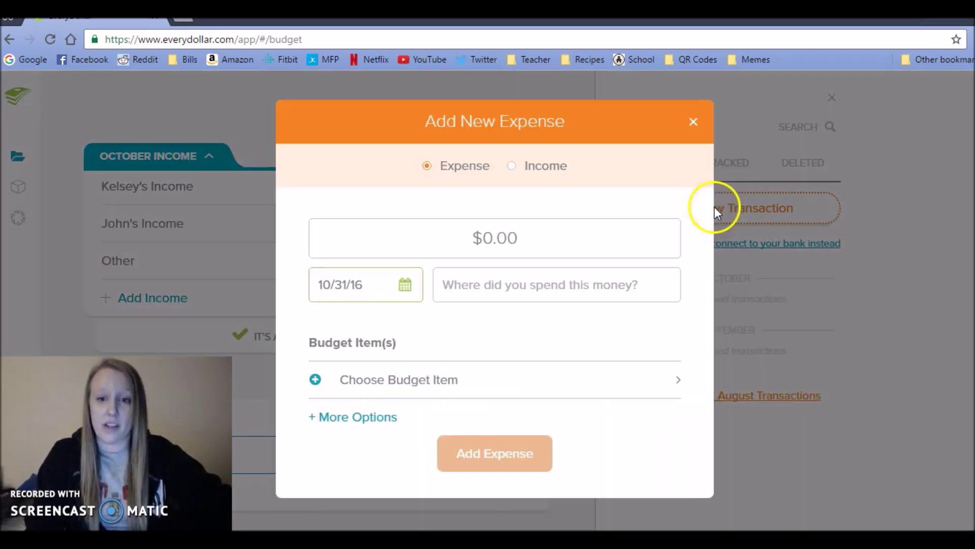
pyautogui.click(405, 390)
pyautogui.moveTo(684, 245); pyautogui.dragTo(679, 387)
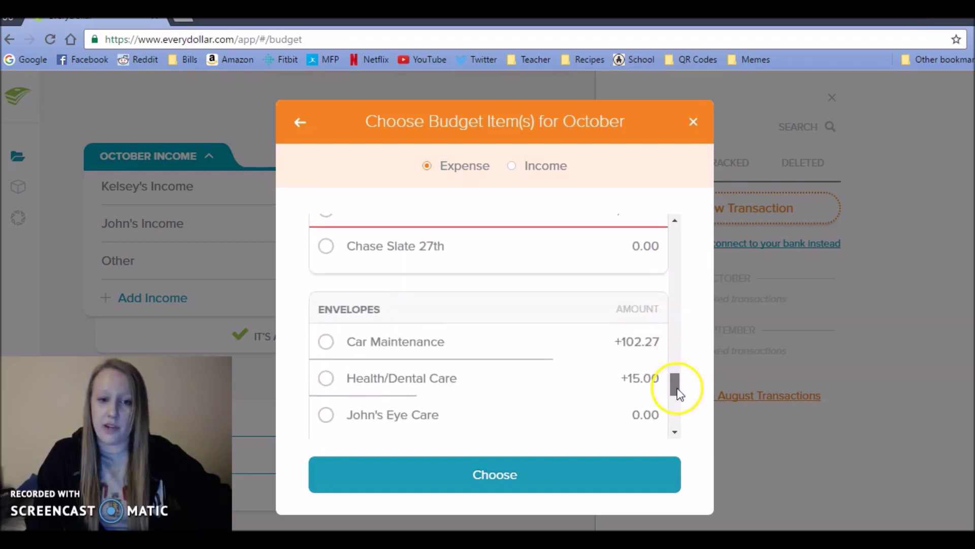
pyautogui.click(326, 345)
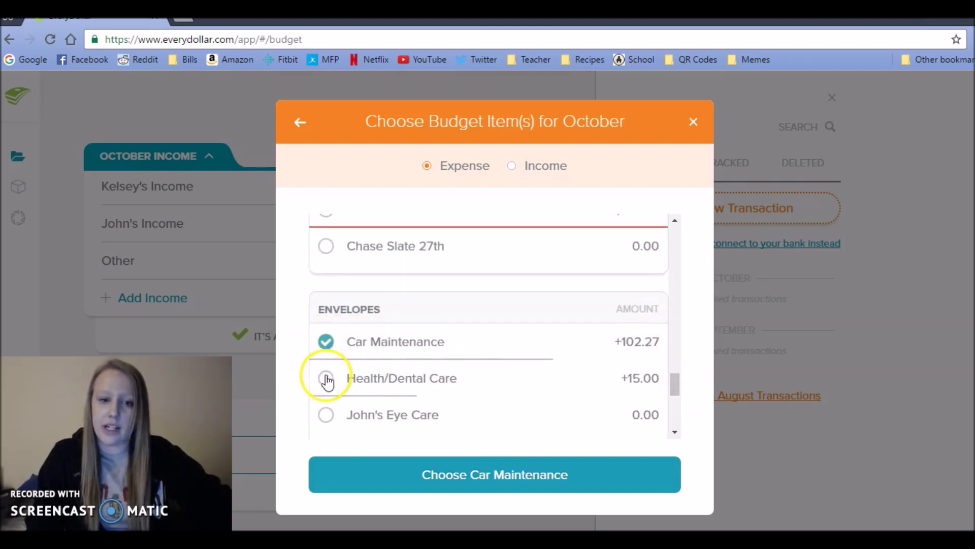
pyautogui.click(326, 380)
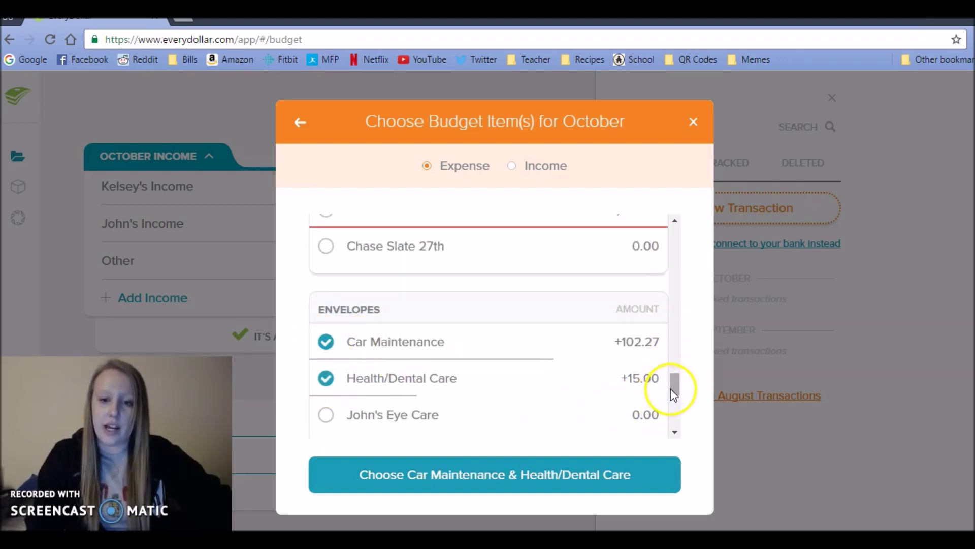
pyautogui.moveTo(672, 388); pyautogui.dragTo(672, 404)
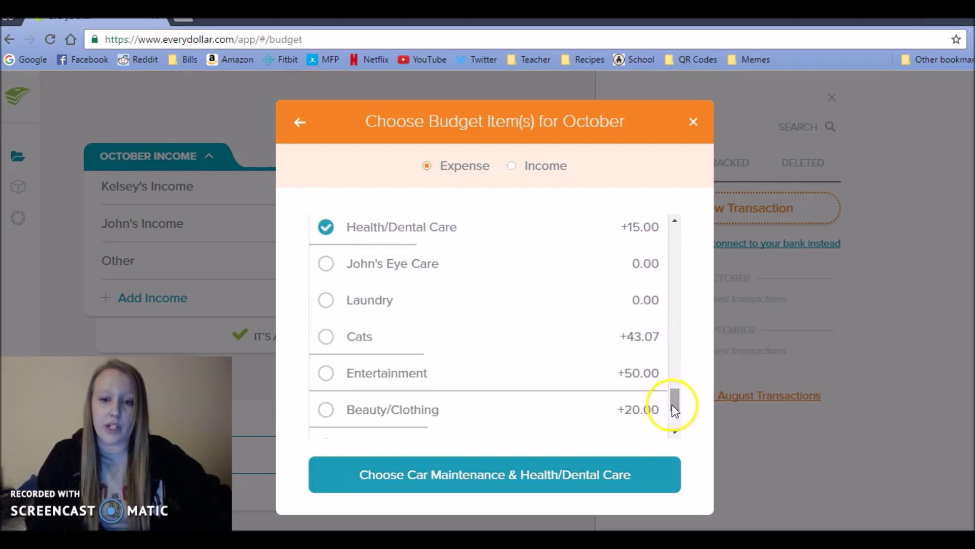
pyautogui.click(326, 341)
pyautogui.click(325, 375)
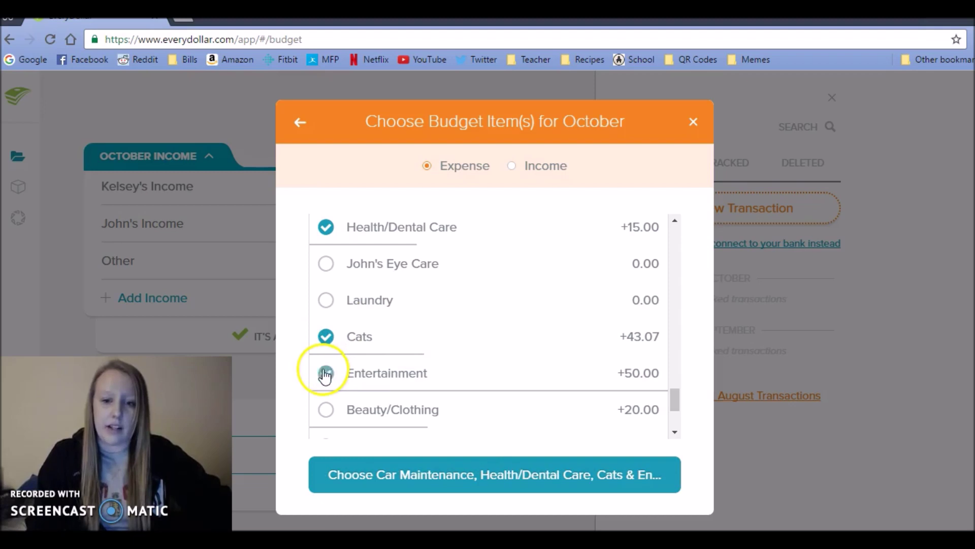
pyautogui.click(328, 410)
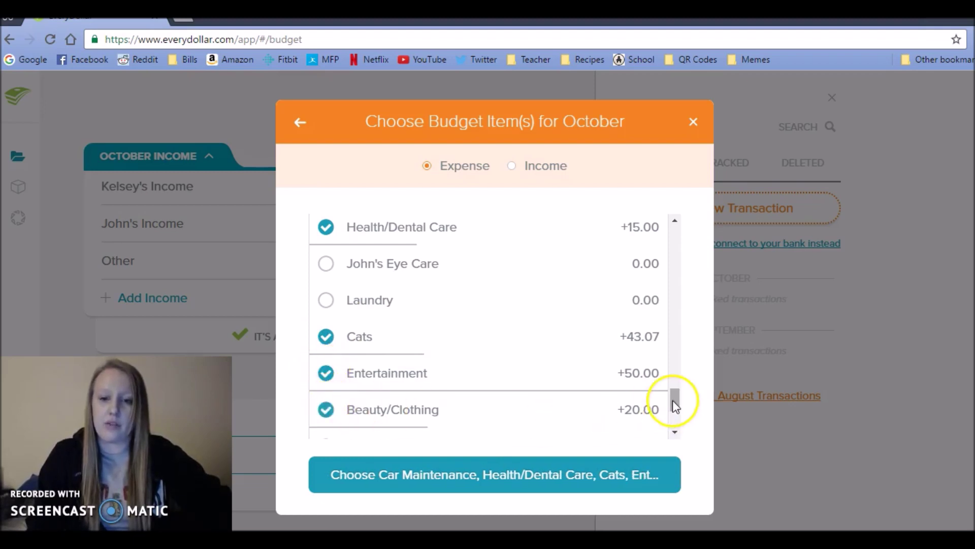
# Add the Gift Money, Amazon Prime, Computer and XBox Live envelopes to the selection and apply the chosen budget items.
pyautogui.moveTo(676, 398); pyautogui.dragTo(676, 414)
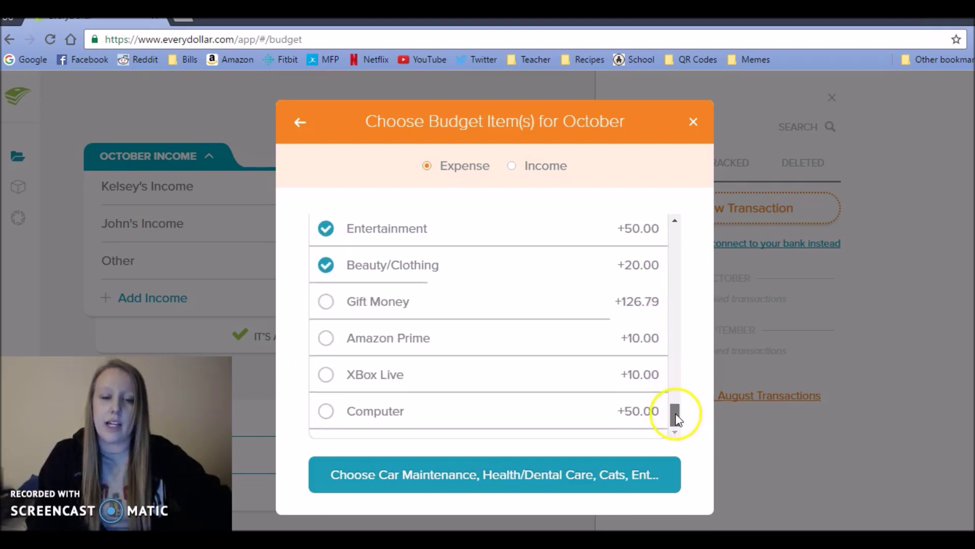
pyautogui.click(326, 303)
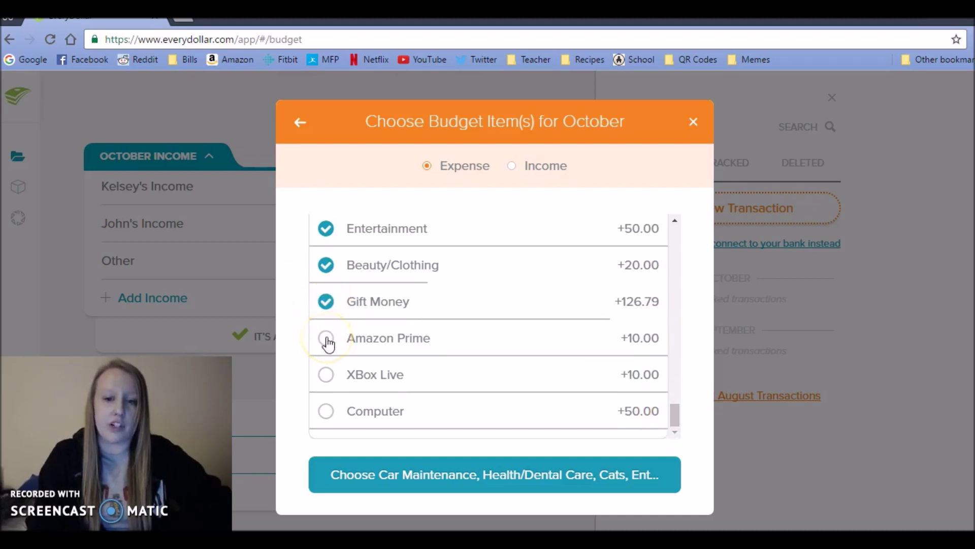
pyautogui.click(327, 412)
pyautogui.click(328, 376)
pyautogui.click(416, 472)
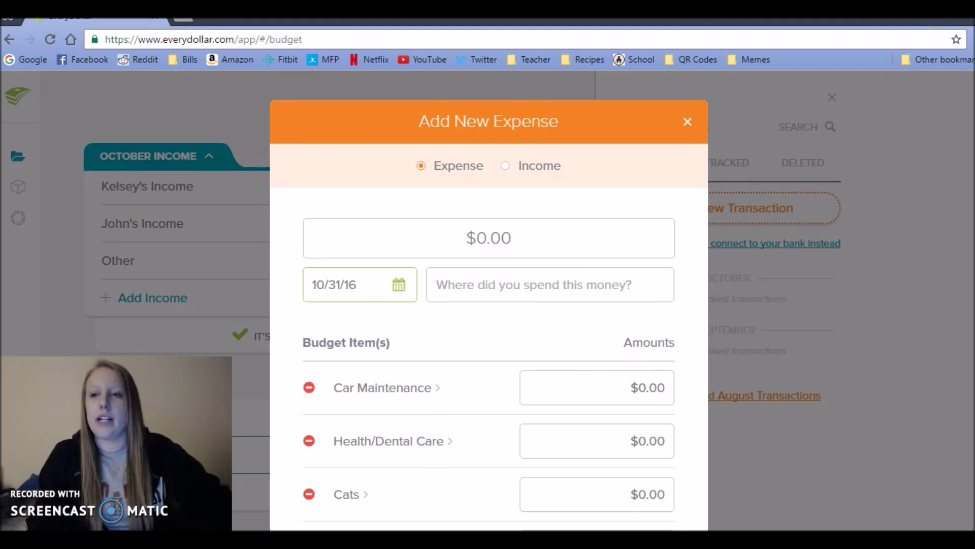
# Set the expense's split amounts to $102 for Car Maintenance and $45 for Cats, leaving Health/Dental Care without an amount.
pyautogui.scroll(-3, 816, 228)
pyautogui.click(627, 290)
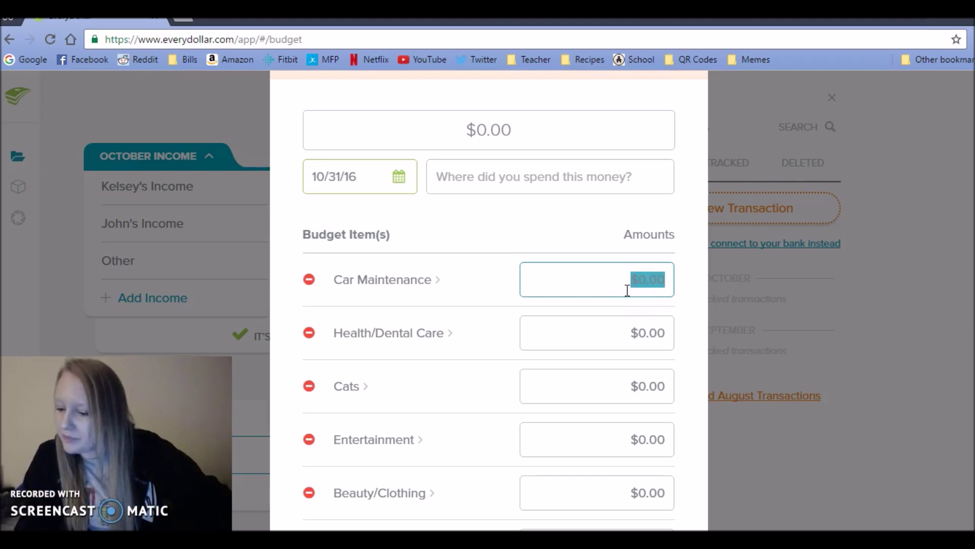
pyautogui.write('1')
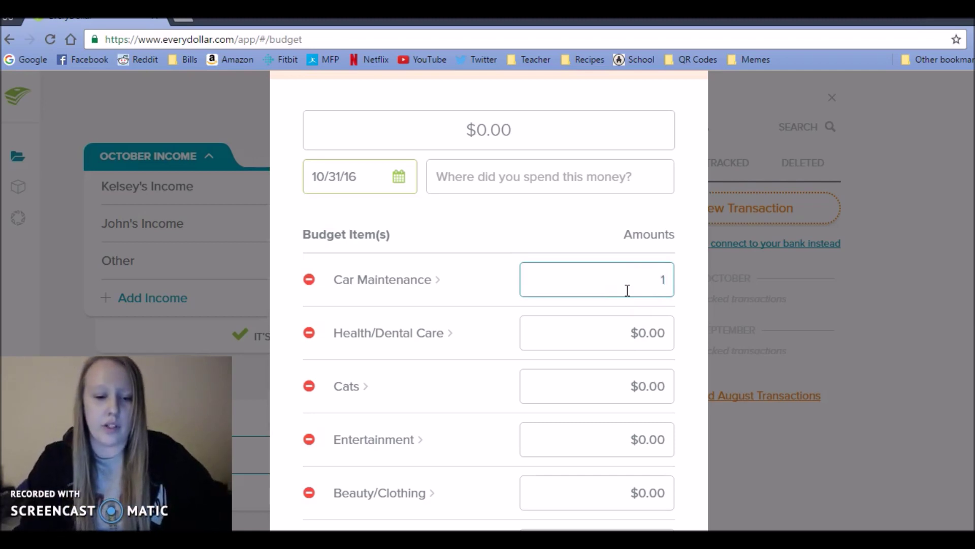
pyautogui.write('02')
pyautogui.press('Tab')
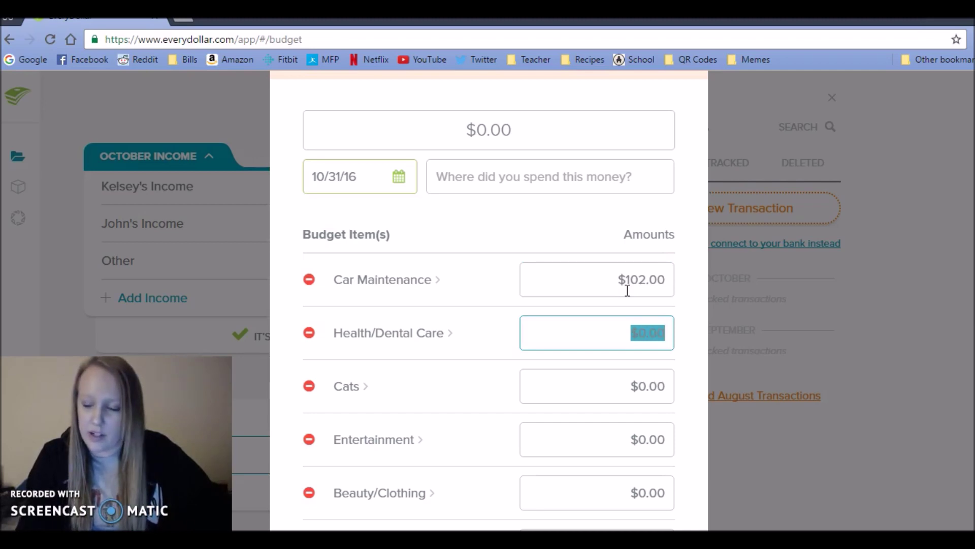
pyautogui.press('Tab')
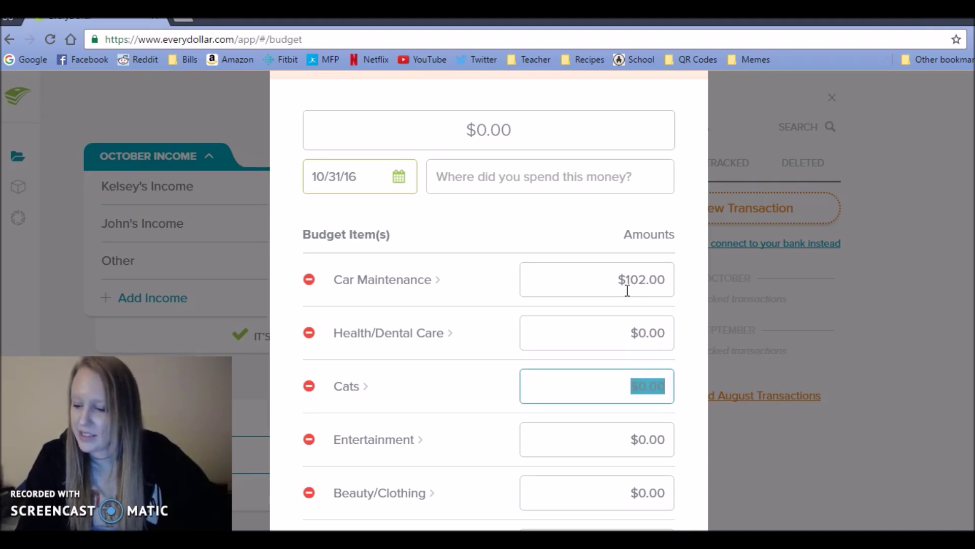
pyautogui.write('45')
pyautogui.press('Tab')
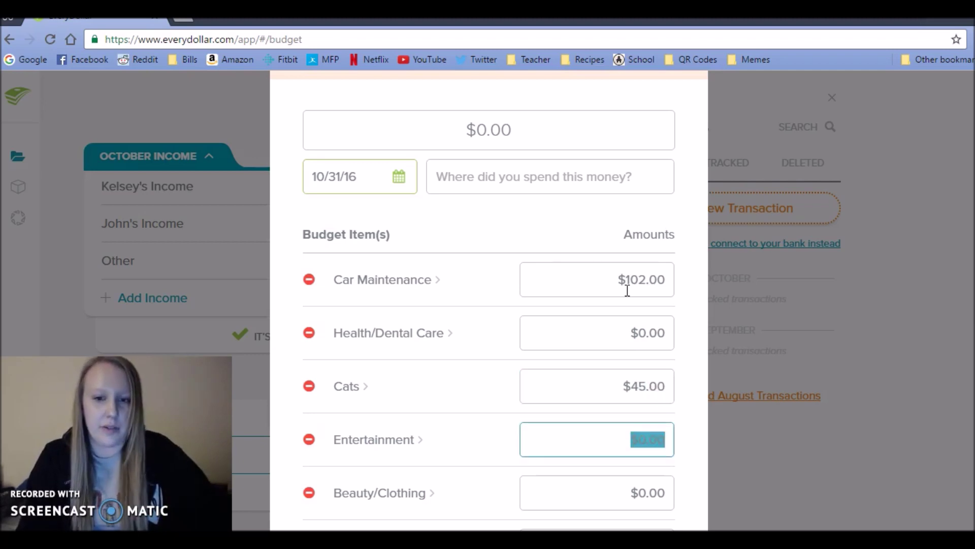
# Set the split amounts to $50 for Entertainment, $20 for Beauty/Clothing and $130 for Gift Money.
pyautogui.write('50')
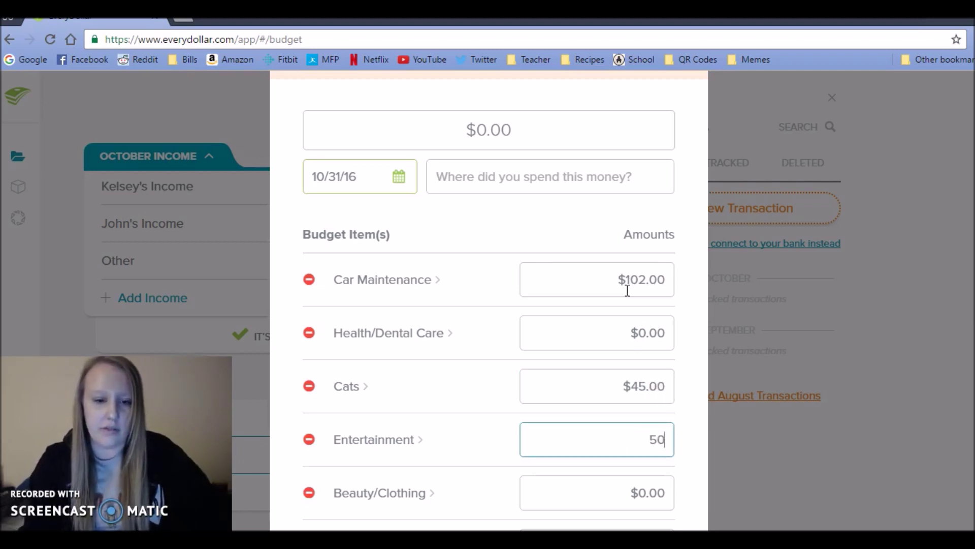
pyautogui.press('Tab')
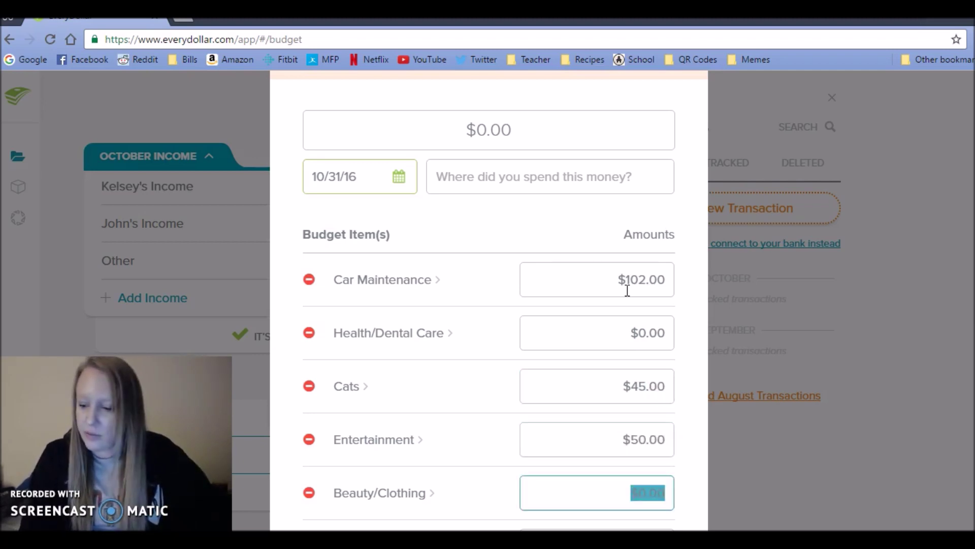
pyautogui.write('20')
pyautogui.press('Tab')
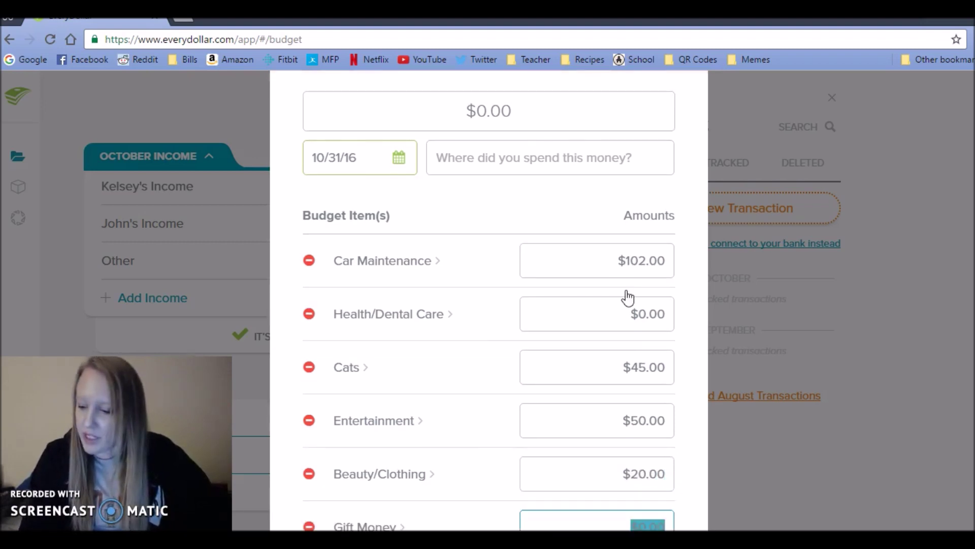
pyautogui.write('130')
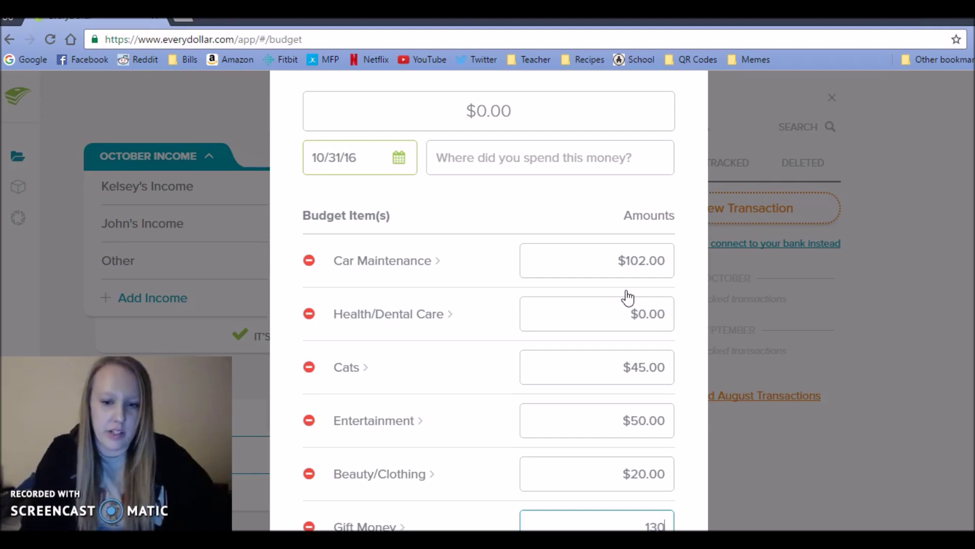
pyautogui.press('Tab')
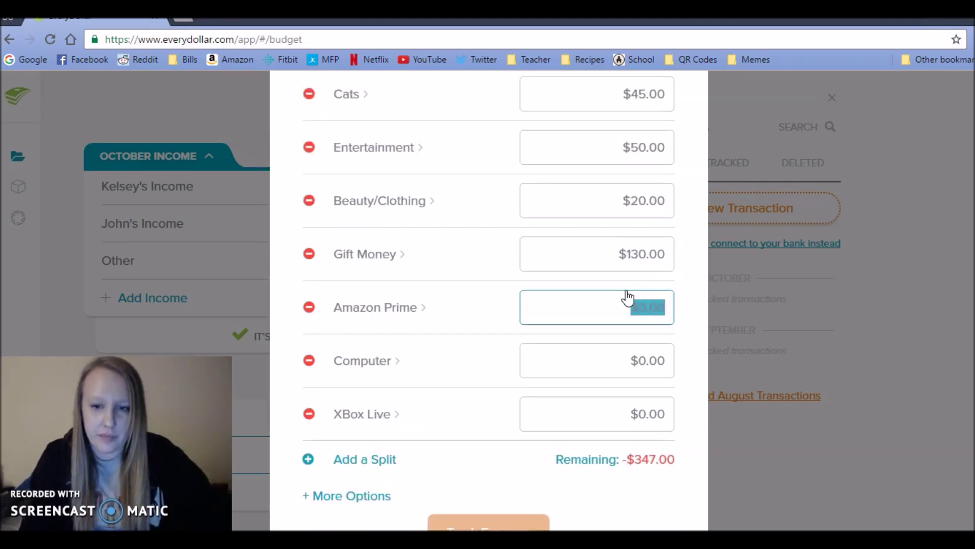
# Set the split amounts to $10 for Amazon Prime, $50 for Computer and $10 for XBox Live.
pyautogui.write('10')
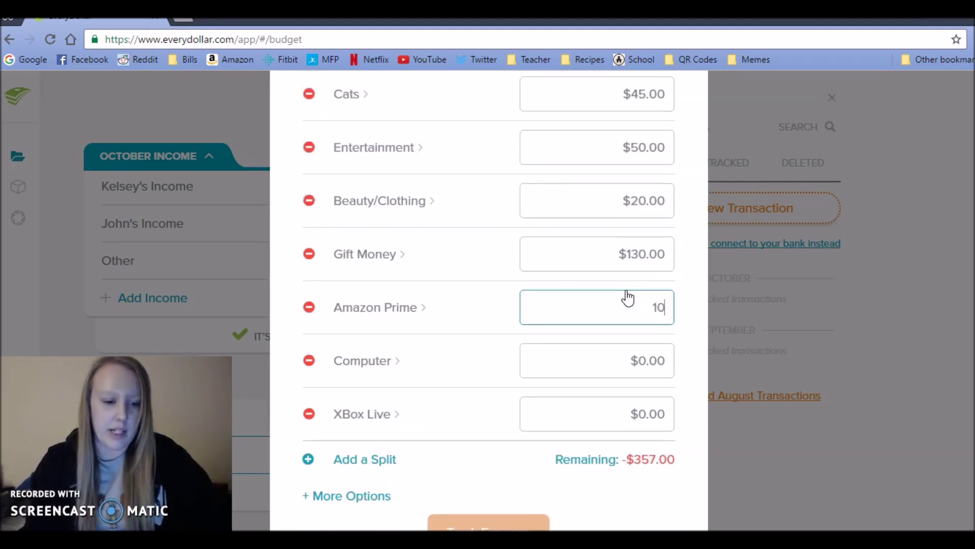
pyautogui.press('Tab')
pyautogui.write('50')
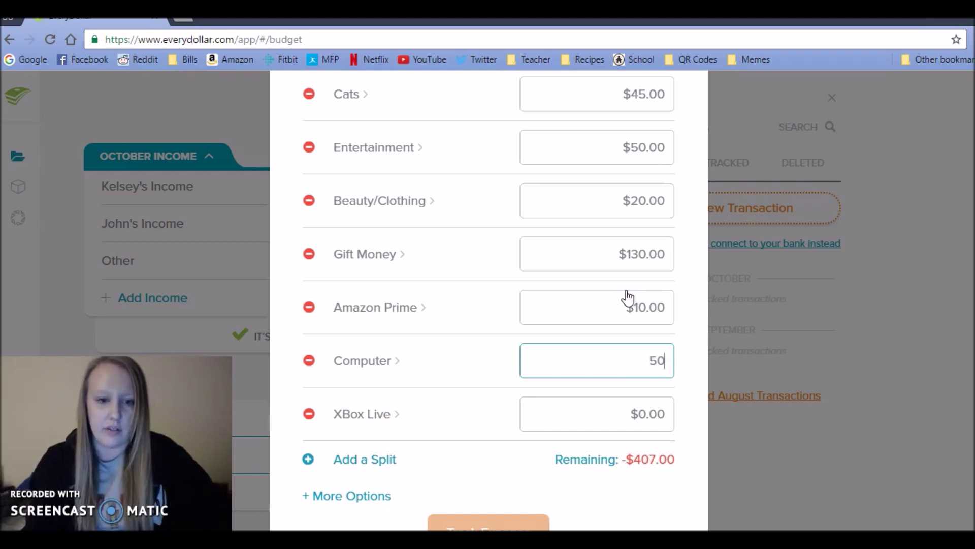
pyautogui.press('Tab')
pyautogui.write('10')
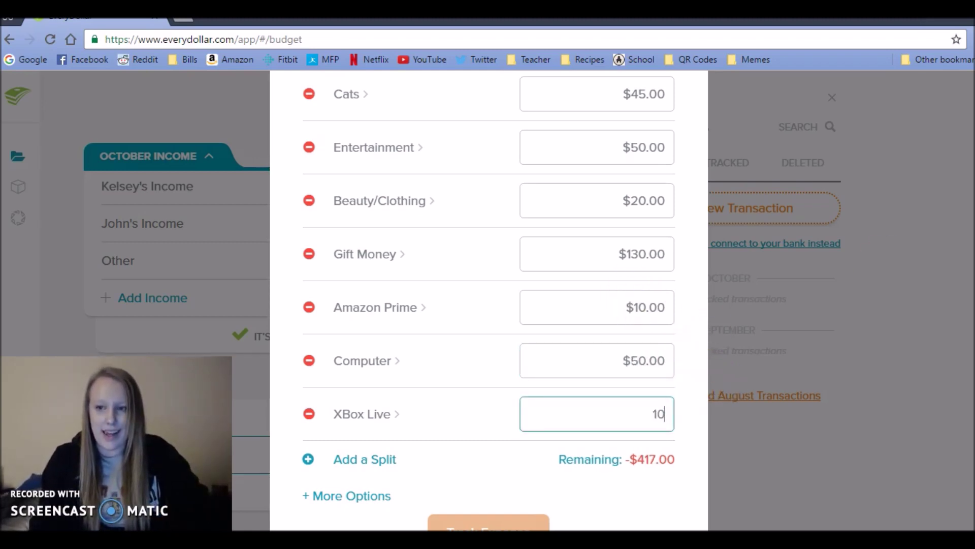
# Delete the Health/Dental Care split from the expense and re-enter 45 as the Cats amount.
pyautogui.scroll(4, 414, 270)
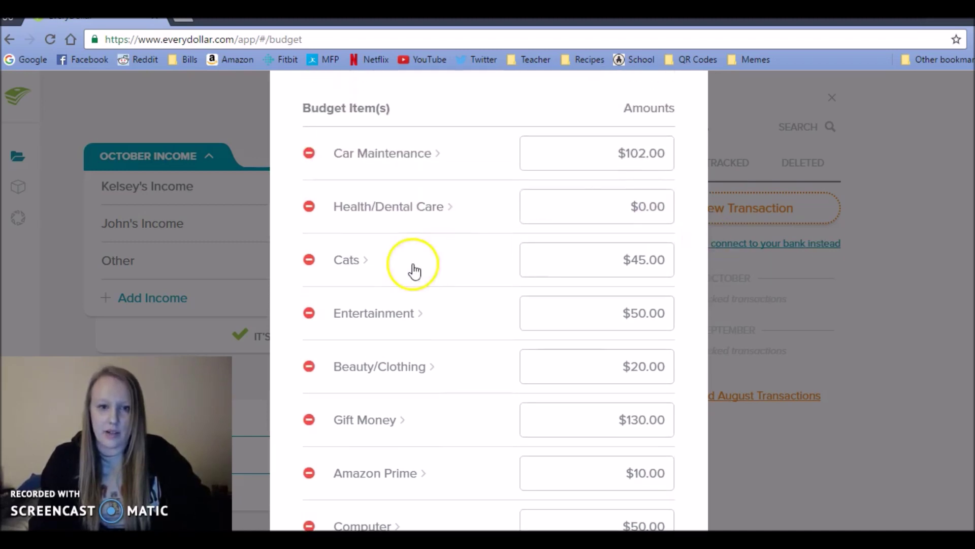
pyautogui.click(308, 208)
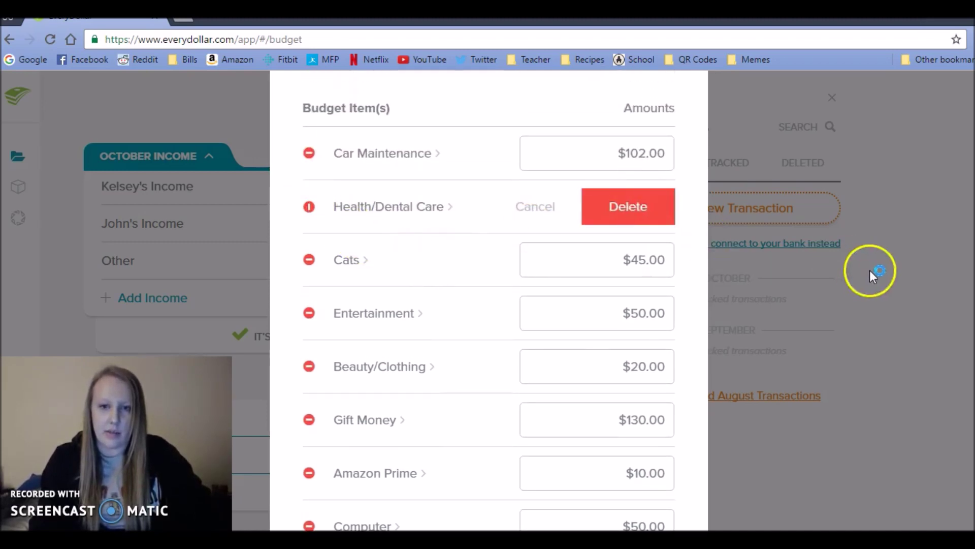
pyautogui.click(639, 221)
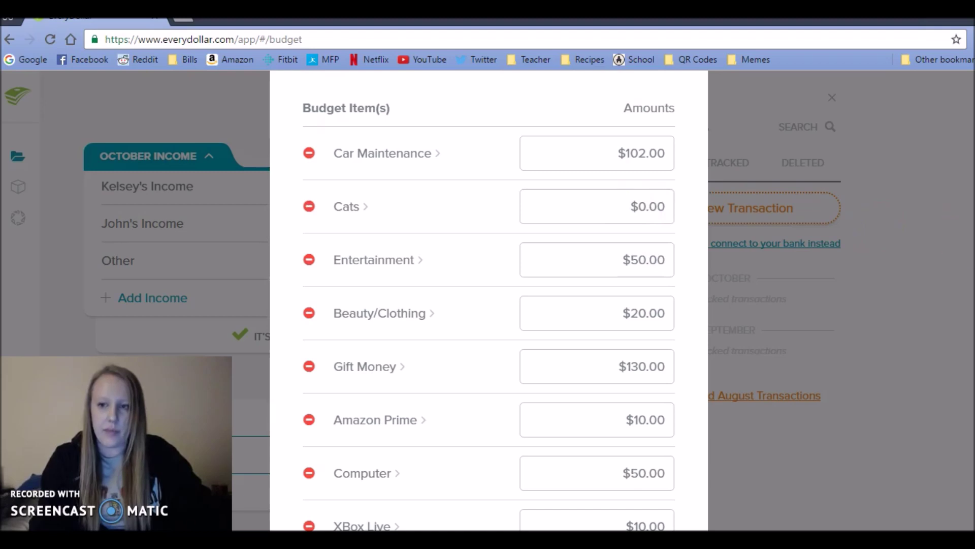
pyautogui.click(632, 205)
pyautogui.write('45')
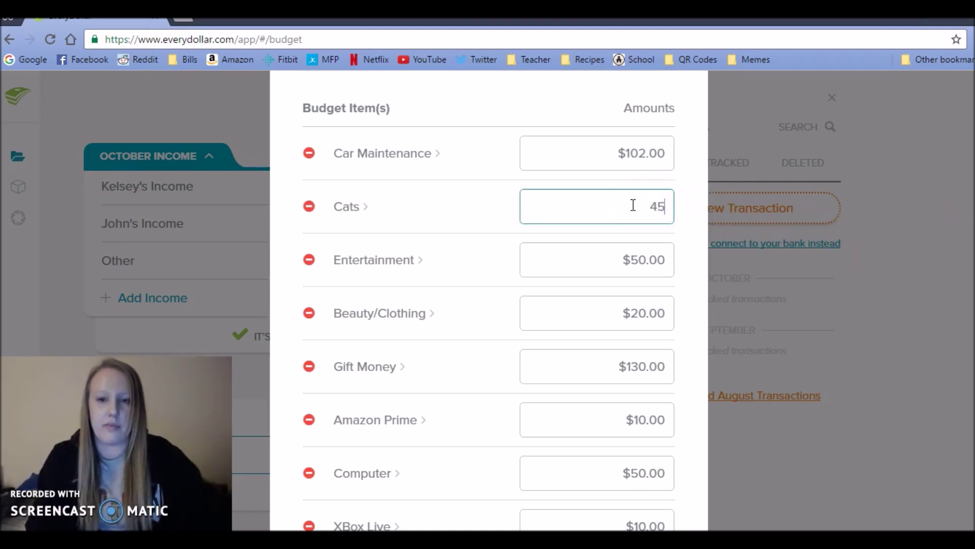
# Set the date of the split envelope expense to 10/29/16.
pyautogui.scroll(-4, 488, 304)
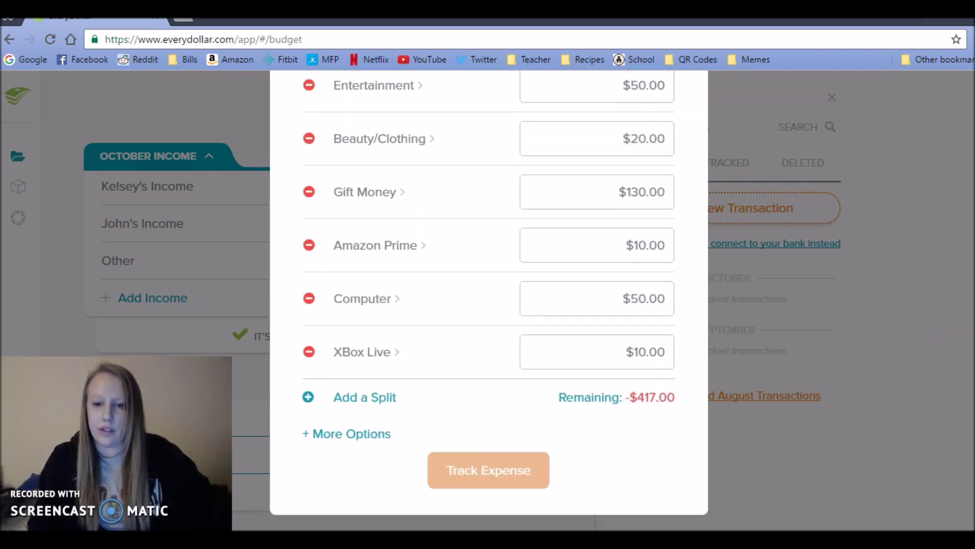
pyautogui.scroll(5, 488, 299)
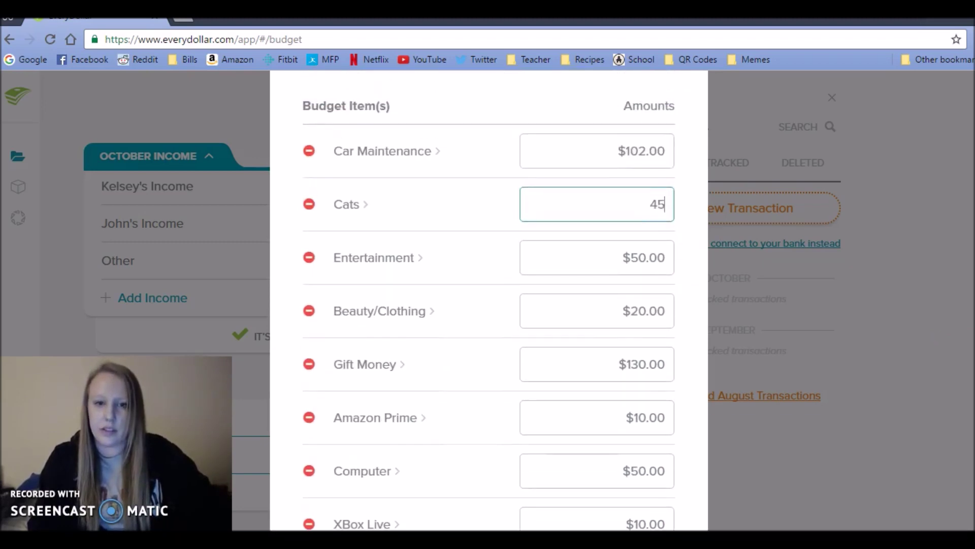
pyautogui.scroll(2, 488, 300)
pyautogui.scroll(1, 488, 300)
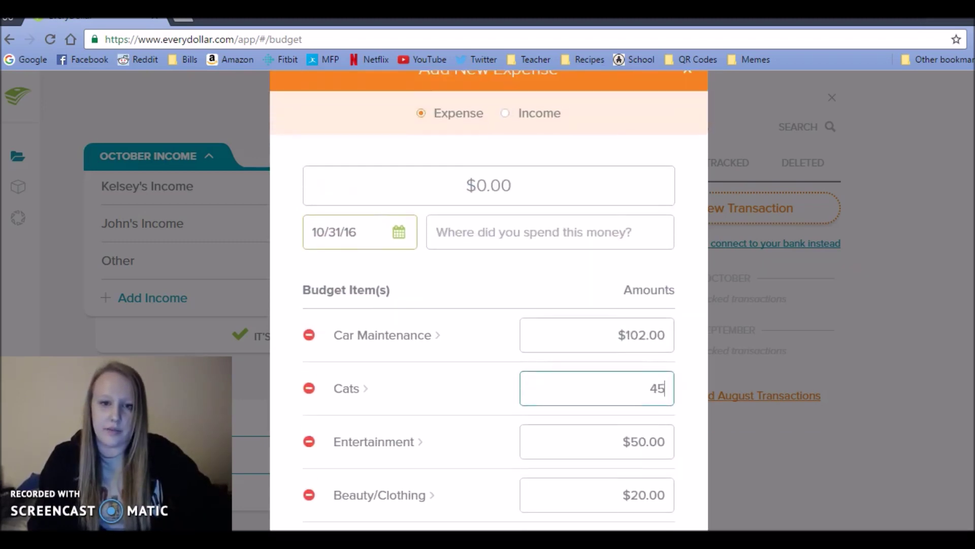
pyautogui.click(399, 235)
pyautogui.click(516, 431)
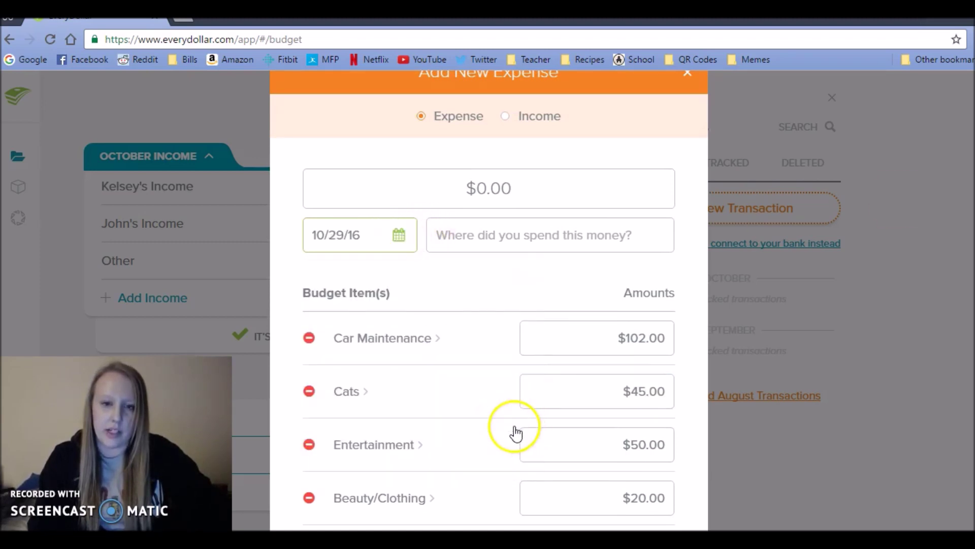
# Set the expense total to $417 and track the split expense.
pyautogui.click(450, 201)
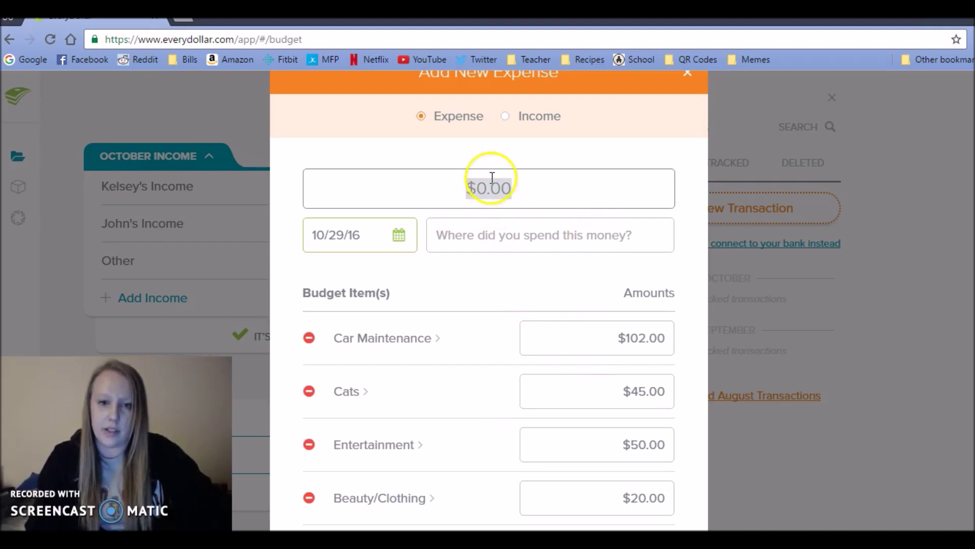
pyautogui.write('417')
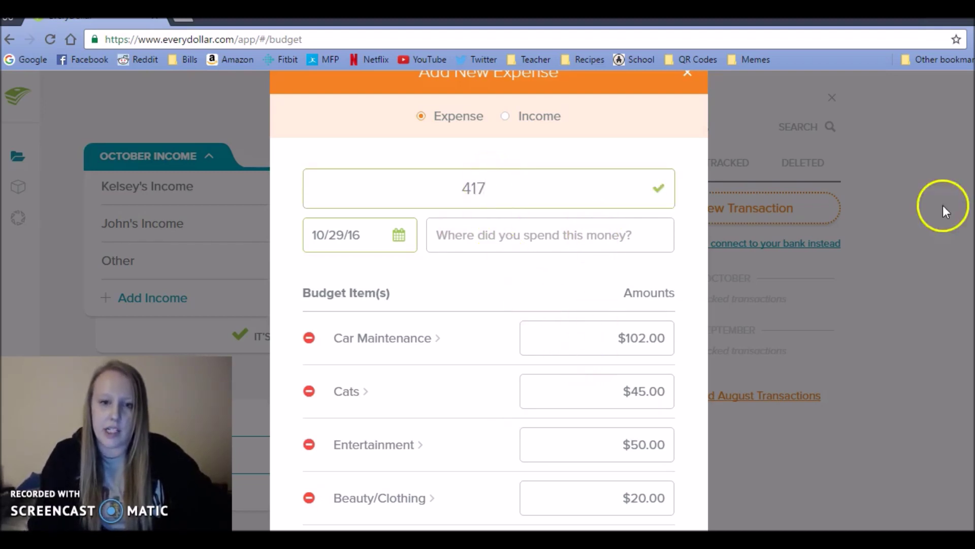
pyautogui.scroll(-5, 867, 413)
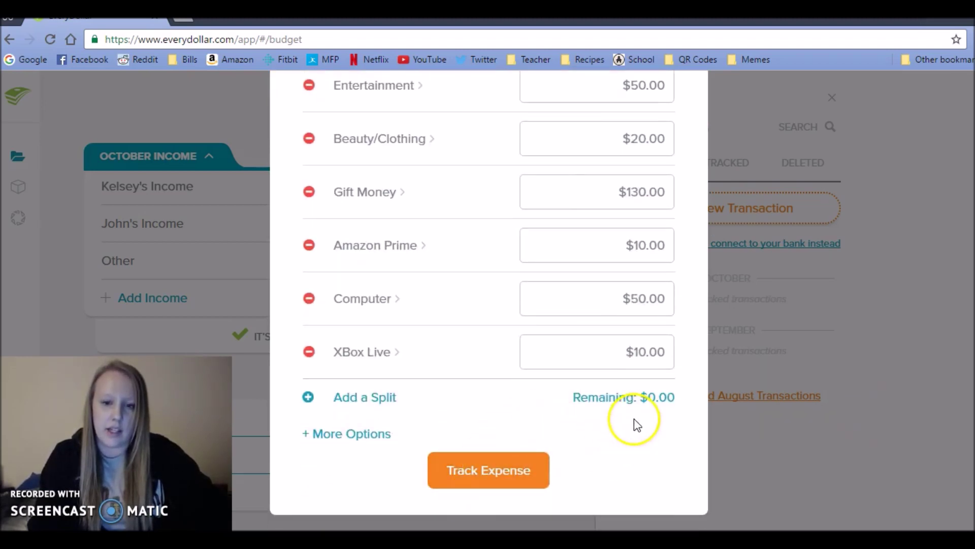
pyautogui.click(499, 477)
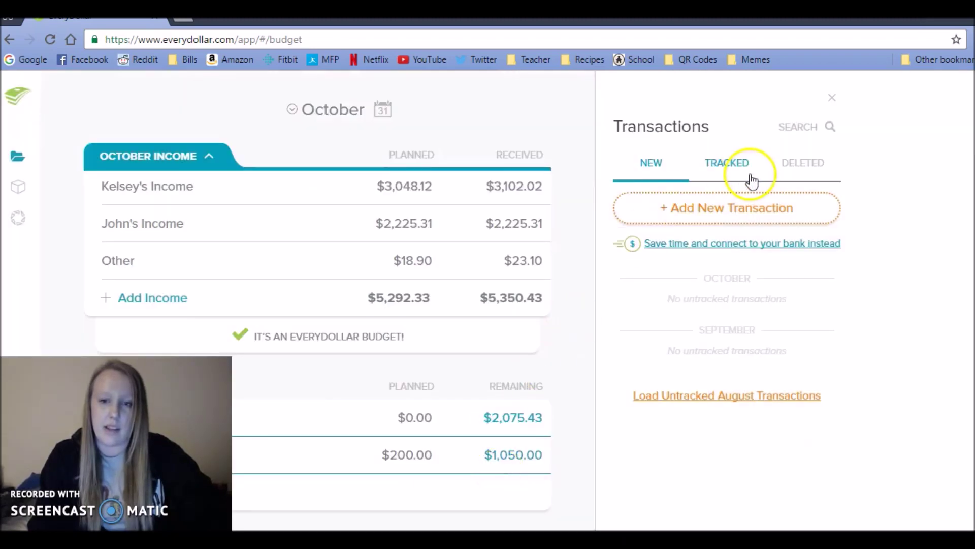
# Start a new expense transaction dated 10/31/16 and enter $15.34 as its amount.
pyautogui.doubleClick(748, 206)
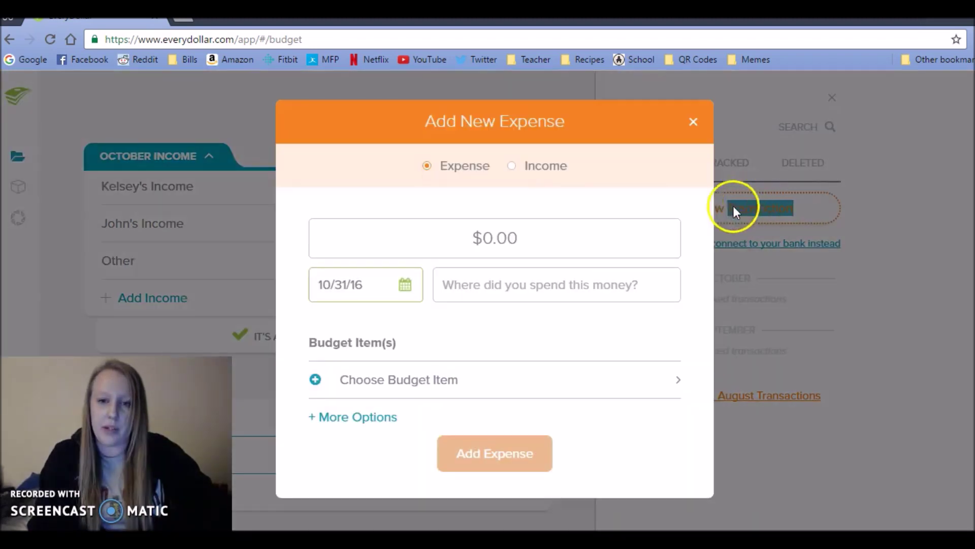
pyautogui.click(471, 237)
pyautogui.write('15.')
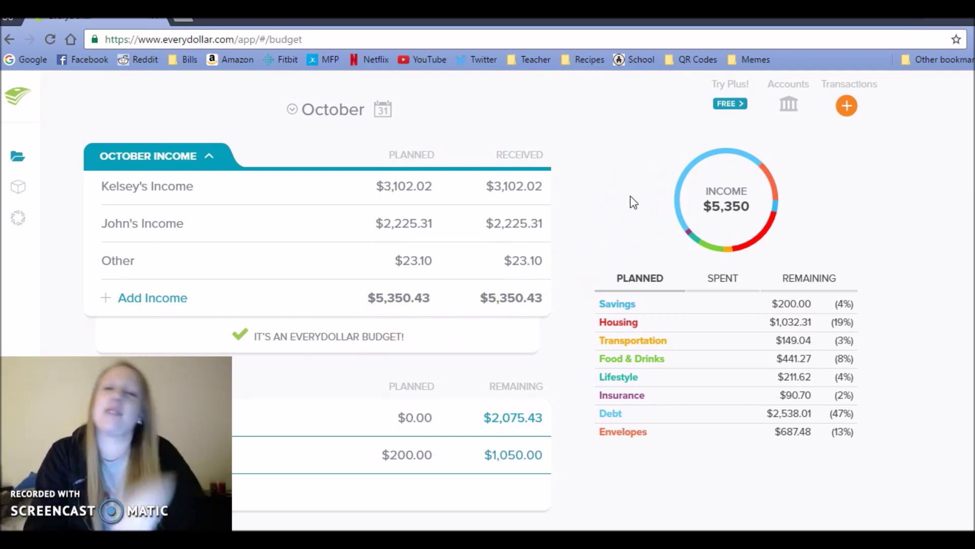
# Change the description of the tracked $15.34 Health/Dental Care expense to (205.34) and track it again.
pyautogui.click(849, 103)
pyautogui.click(744, 166)
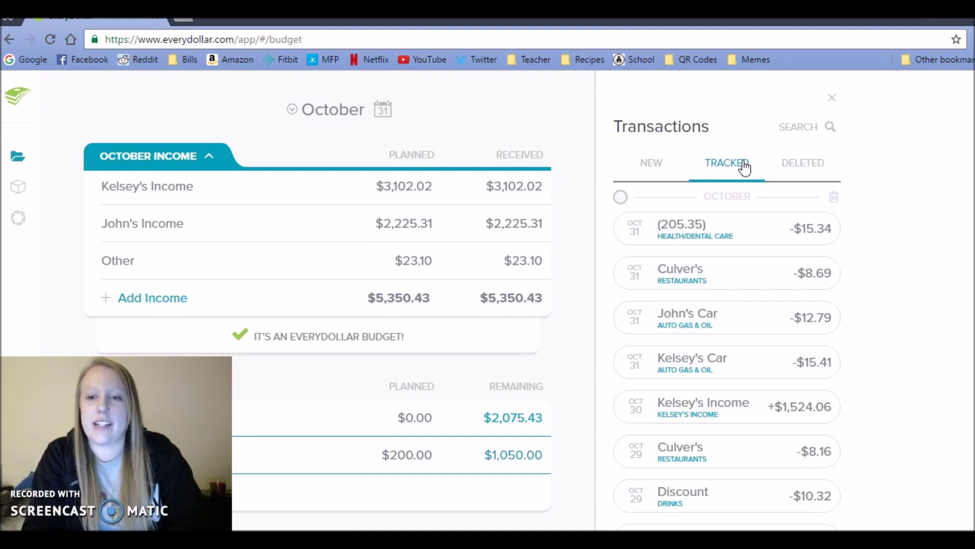
pyautogui.moveTo(703, 240)
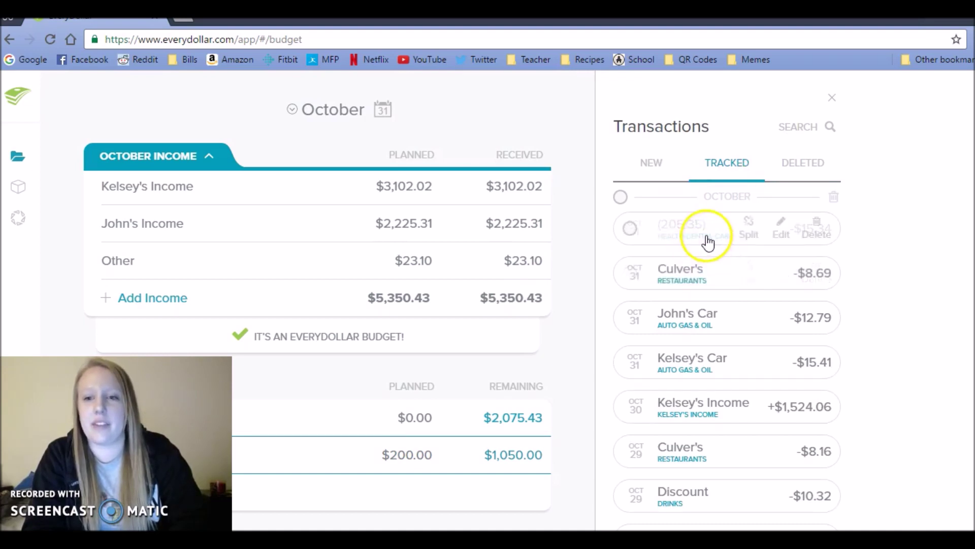
pyautogui.click(779, 229)
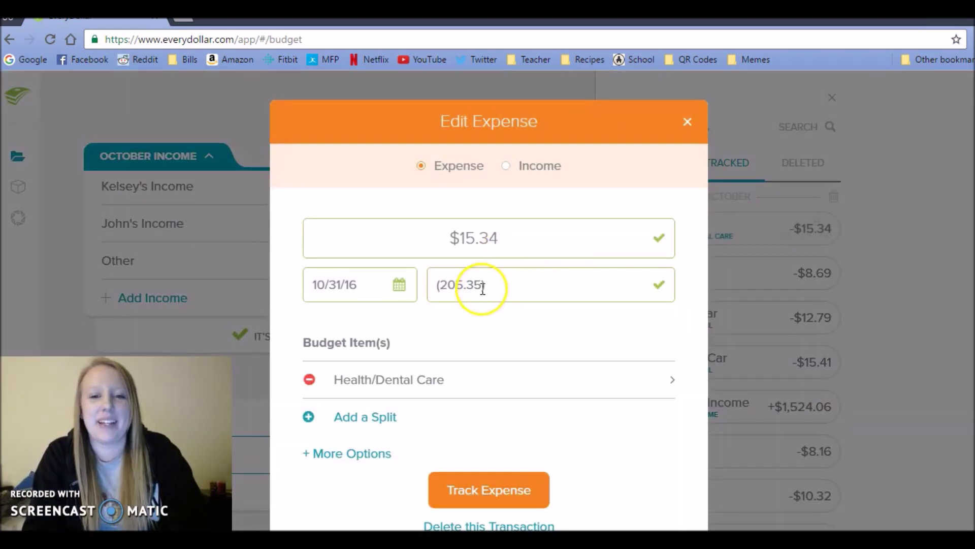
pyautogui.press('BackSpace')
pyautogui.write('4')
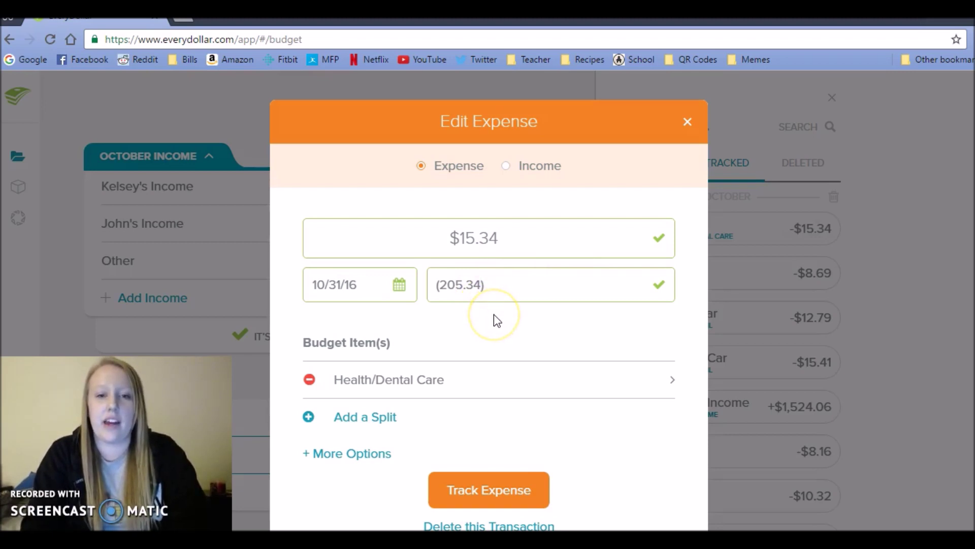
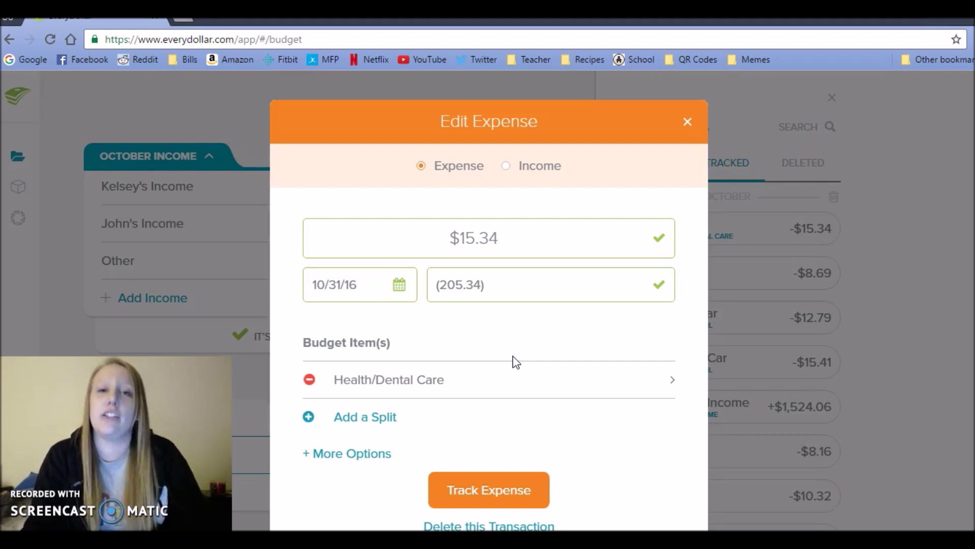
pyautogui.click(513, 370)
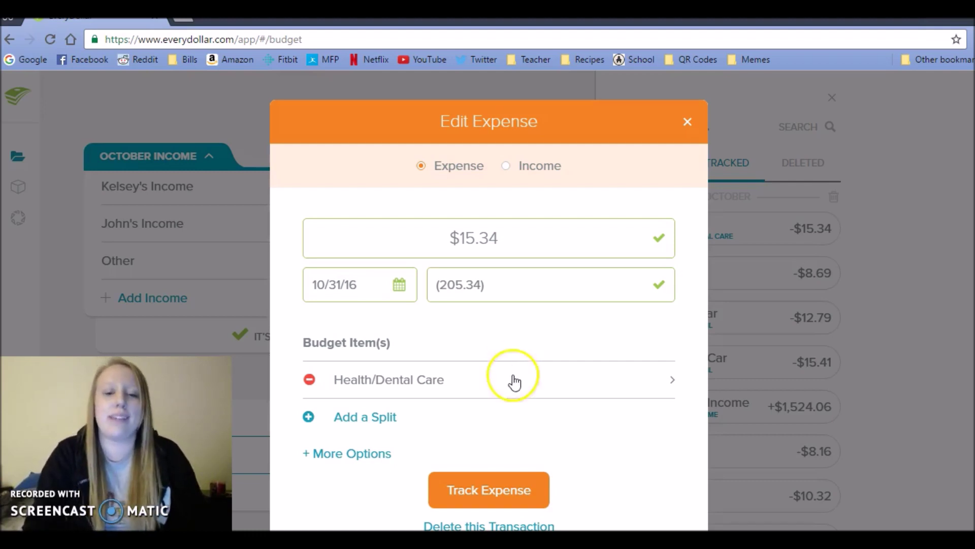
pyautogui.click(490, 500)
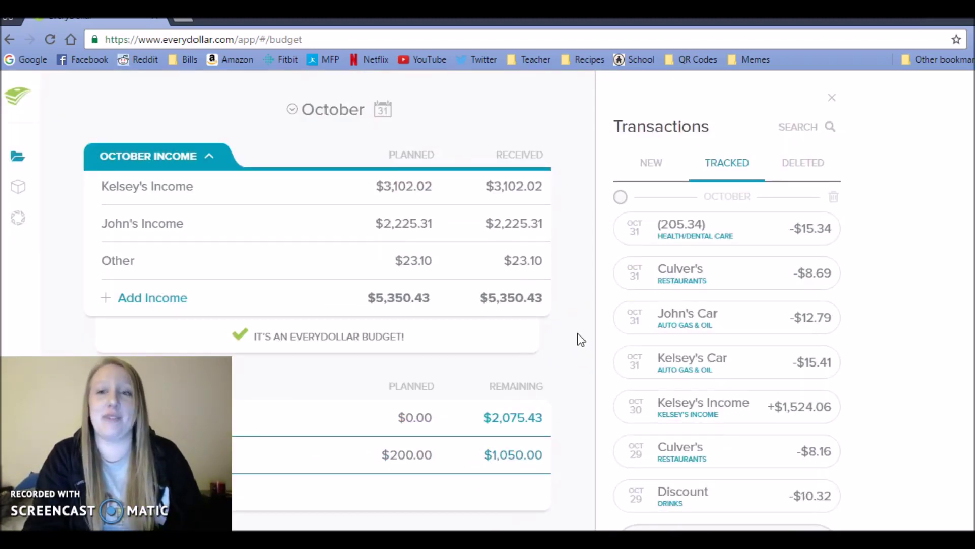
pyautogui.click(836, 102)
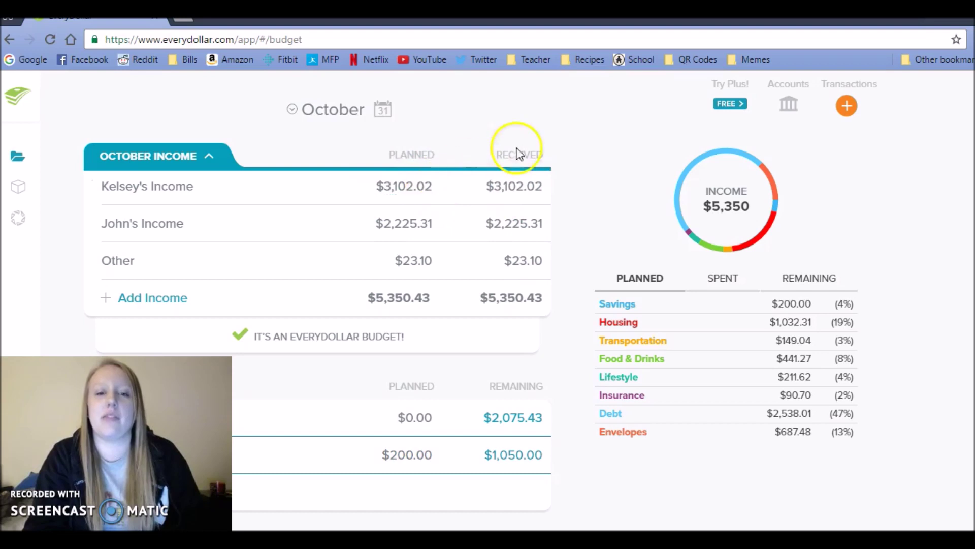
# Review the income, savings, housing and transportation amounts of the October budget, including the details of Auto Gas & Oil.
pyautogui.scroll(-1, 584, 195)
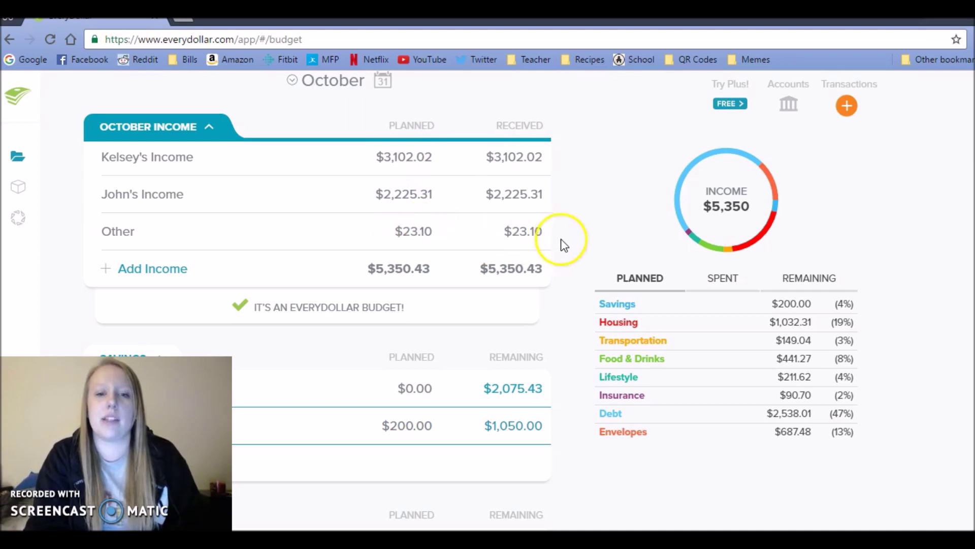
pyautogui.scroll(-4, 571, 247)
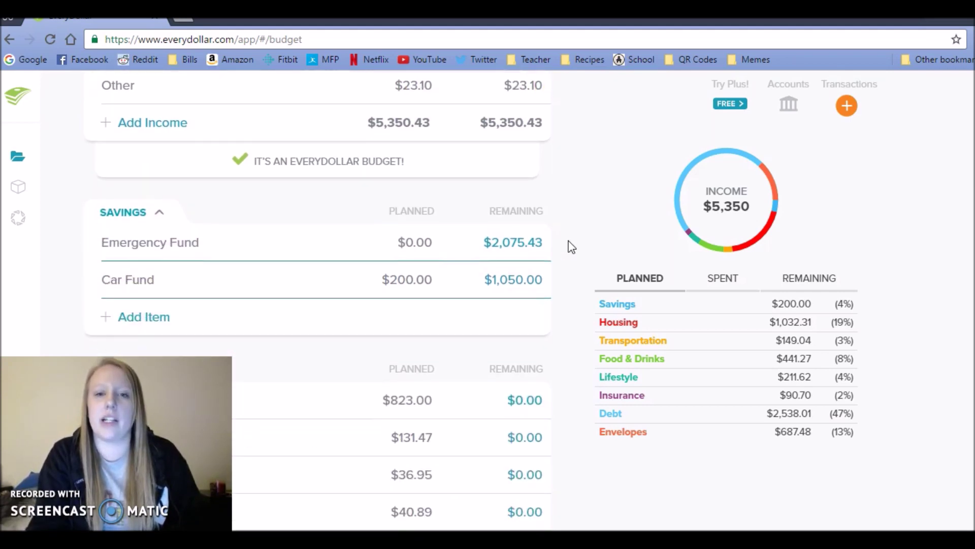
pyautogui.scroll(-2, 571, 246)
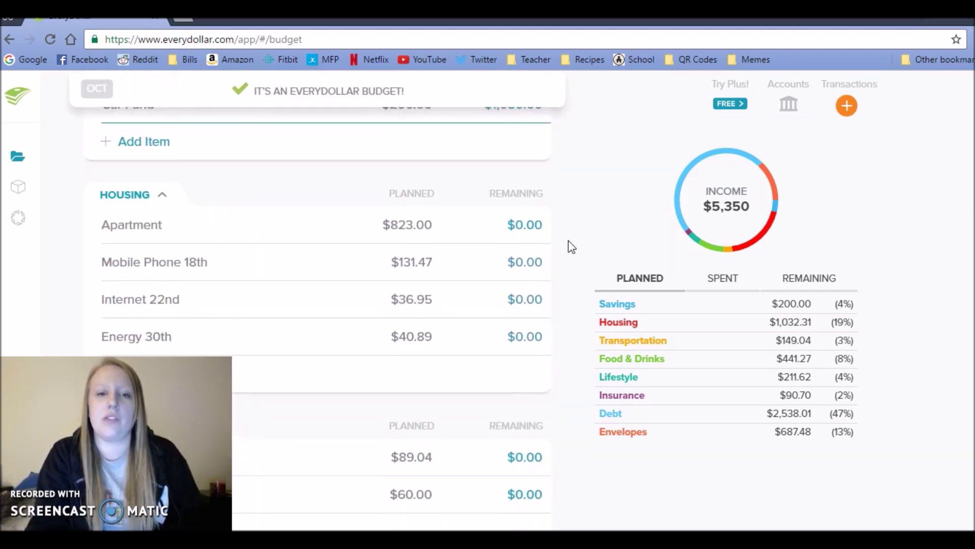
pyautogui.scroll(-3, 571, 247)
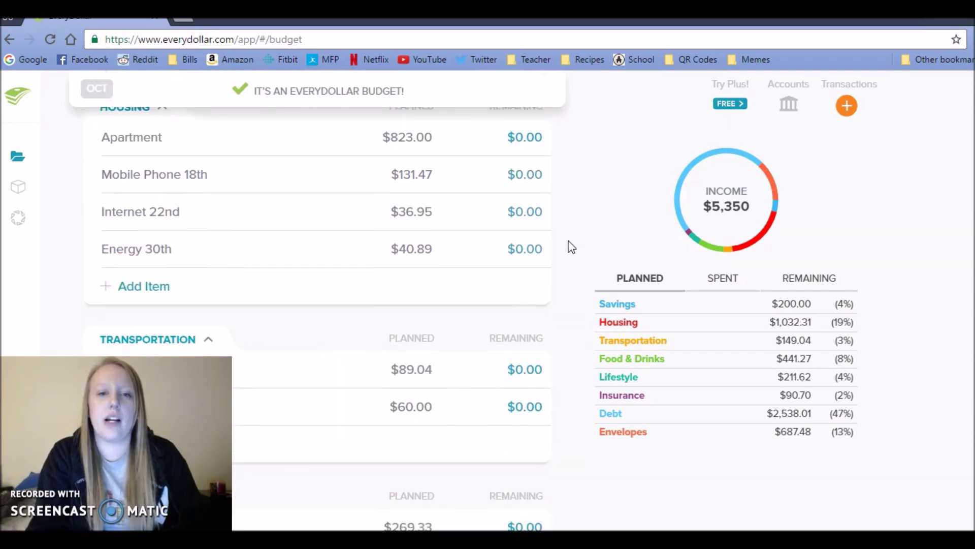
pyautogui.scroll(-2, 571, 246)
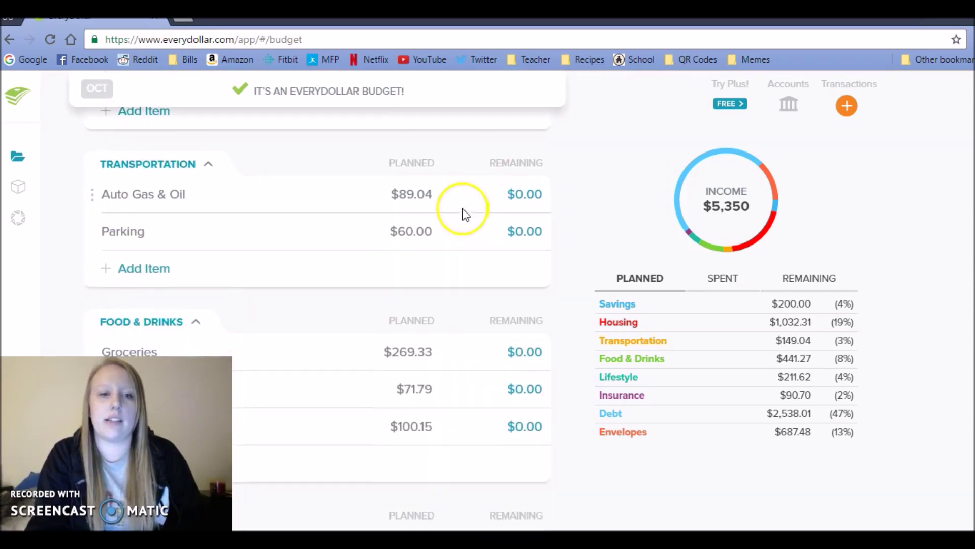
pyautogui.click(400, 193)
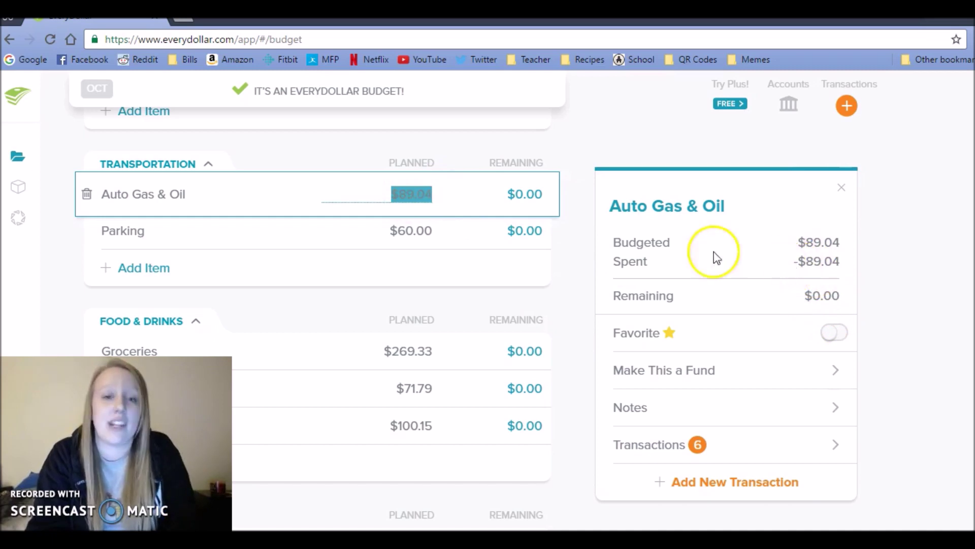
pyautogui.click(572, 228)
# Review the food, lifestyle, insurance and debt amounts of the October budget, including the details of the student loans.
pyautogui.scroll(-3, 573, 229)
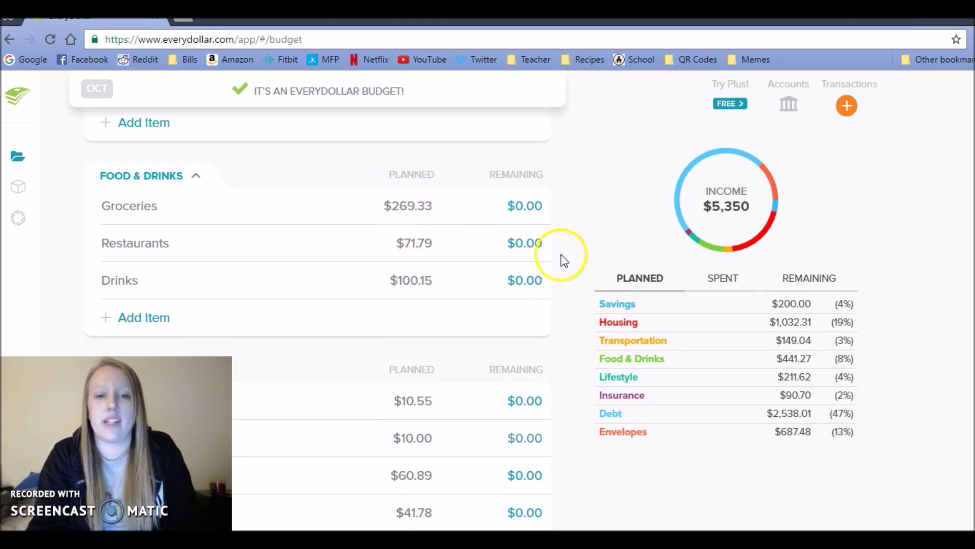
pyautogui.scroll(-3, 573, 242)
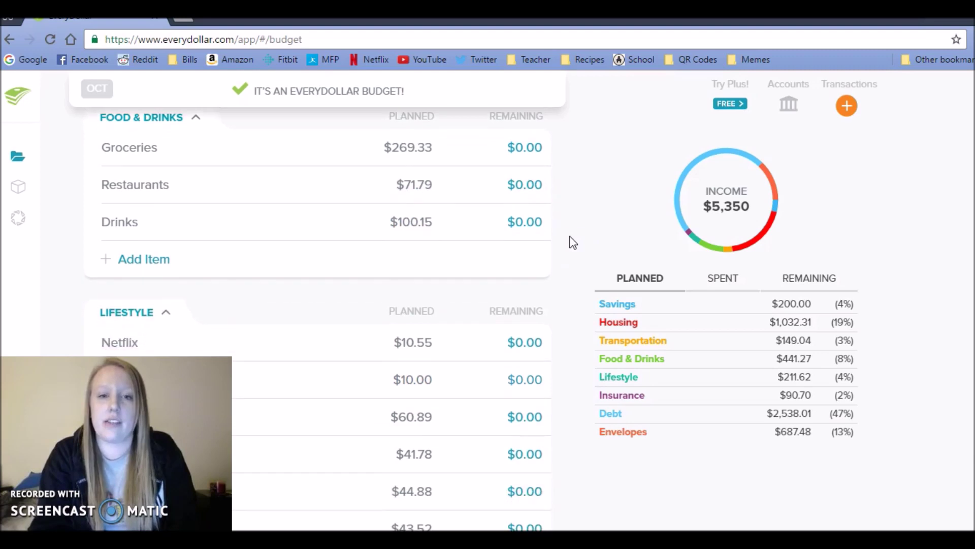
pyautogui.scroll(-2, 571, 242)
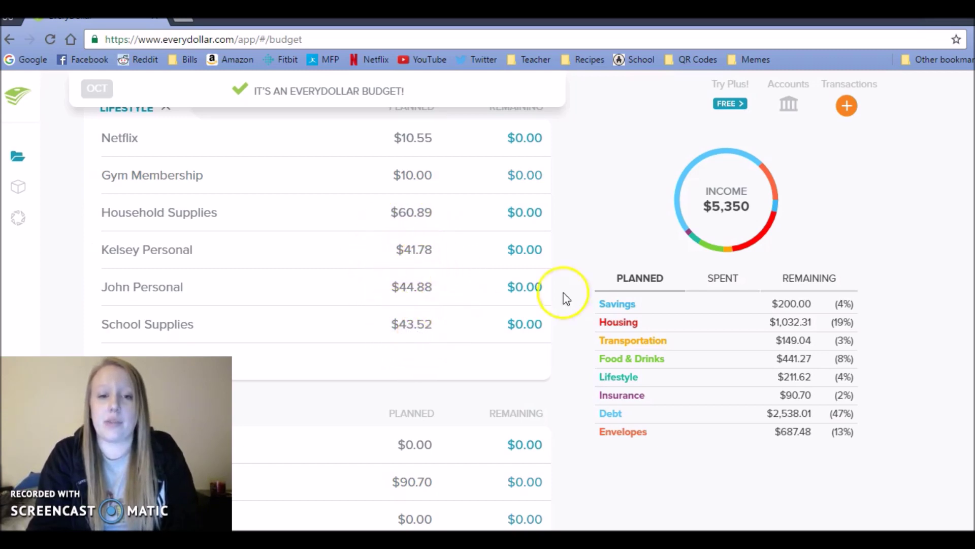
pyautogui.scroll(-1, 564, 291)
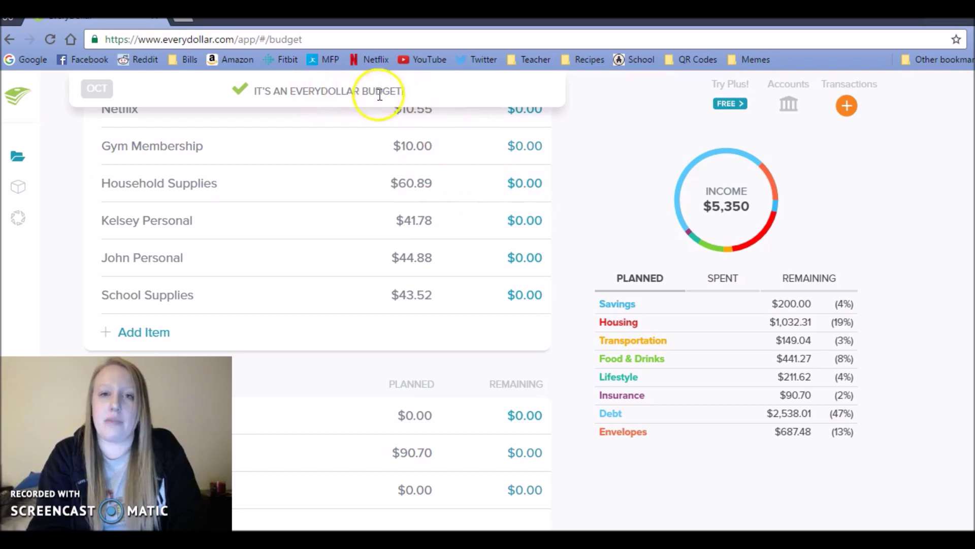
pyautogui.scroll(-6, 597, 196)
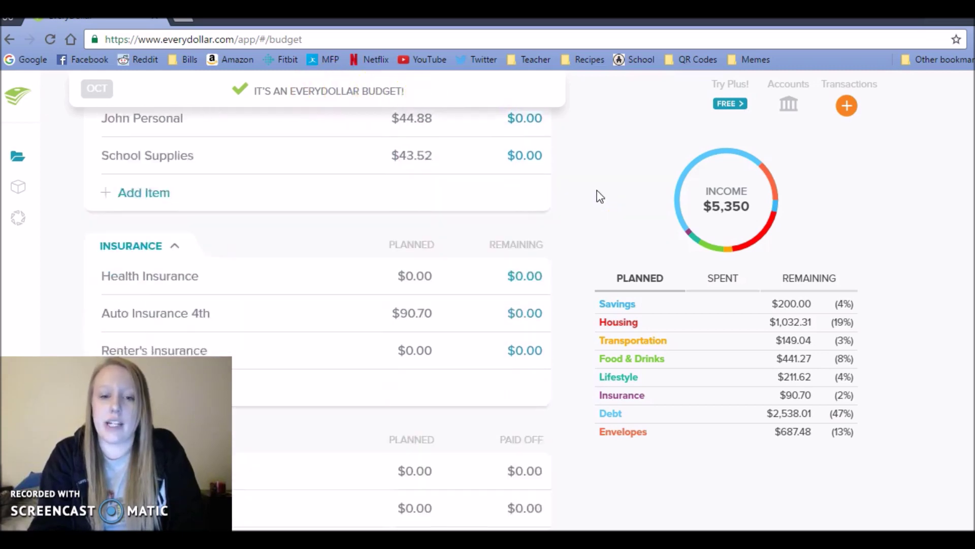
pyautogui.scroll(-5, 600, 196)
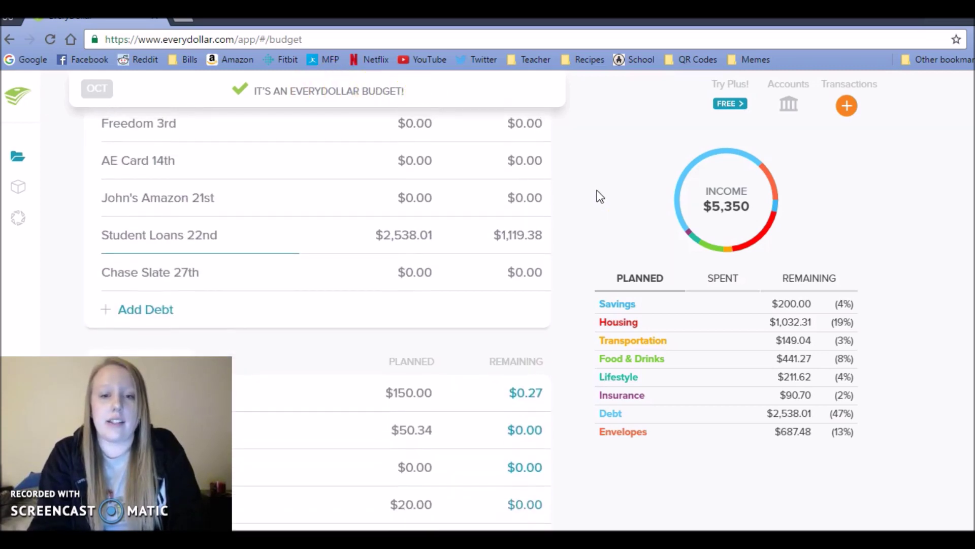
pyautogui.click(414, 234)
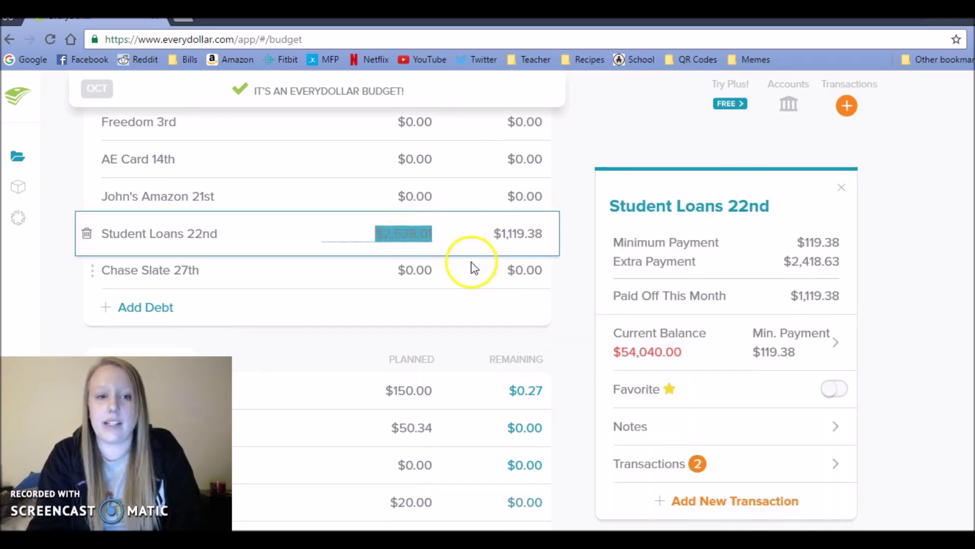
pyautogui.click(590, 253)
# Set the planned amount of the Car Maintenance envelope to $150.27.
pyautogui.scroll(-5, 589, 253)
pyautogui.scroll(1, 589, 252)
pyautogui.click(390, 189)
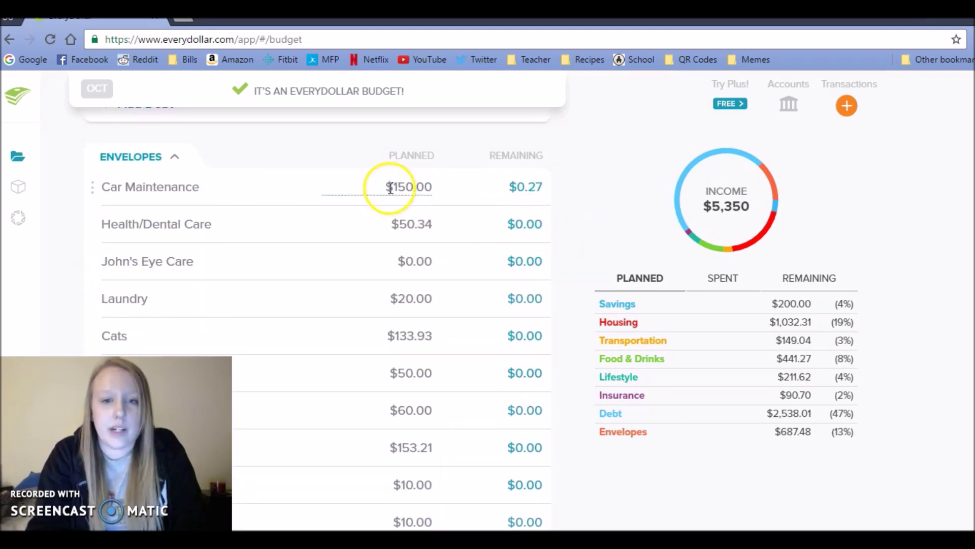
pyautogui.write('150')
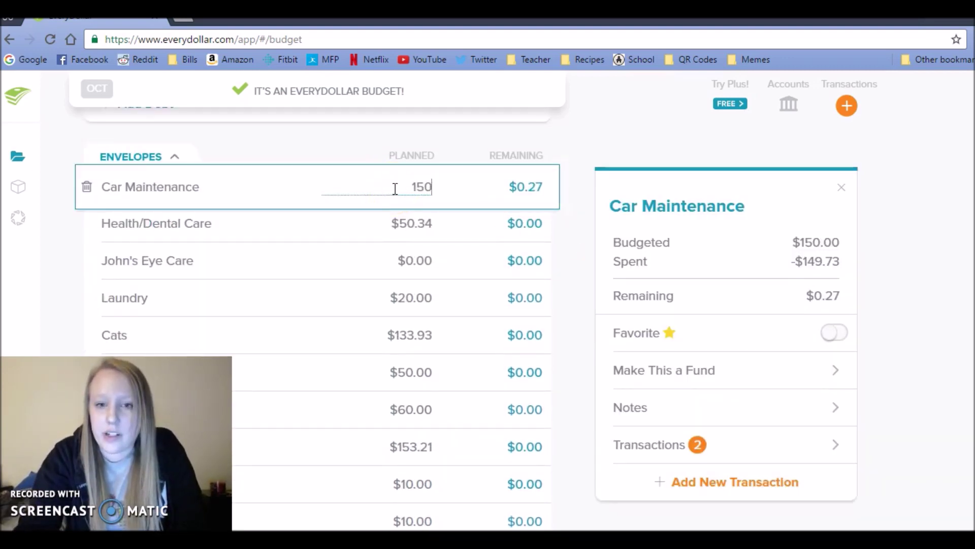
pyautogui.write('.27')
pyautogui.press('Tab')
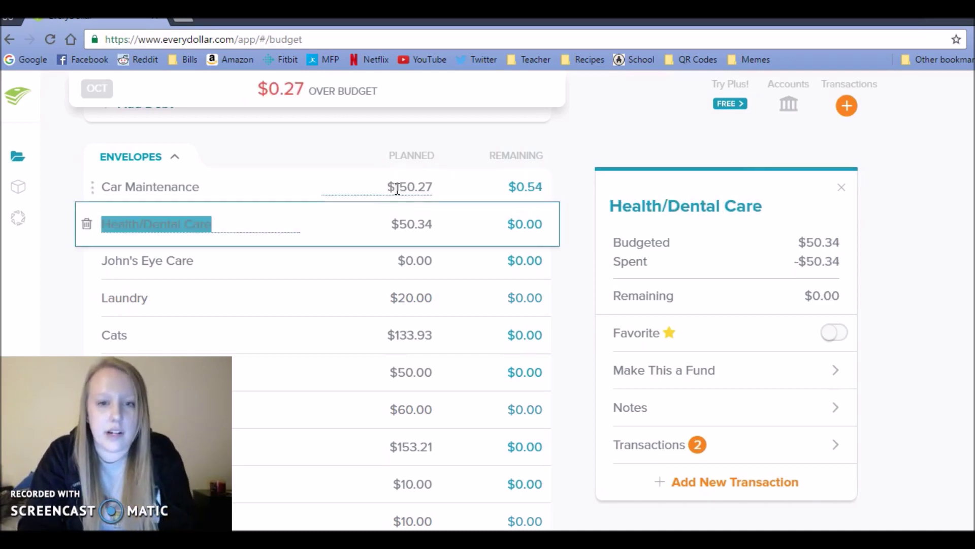
# Set the planned amount of the Car Maintenance envelope to $149.73.
pyautogui.click(413, 187)
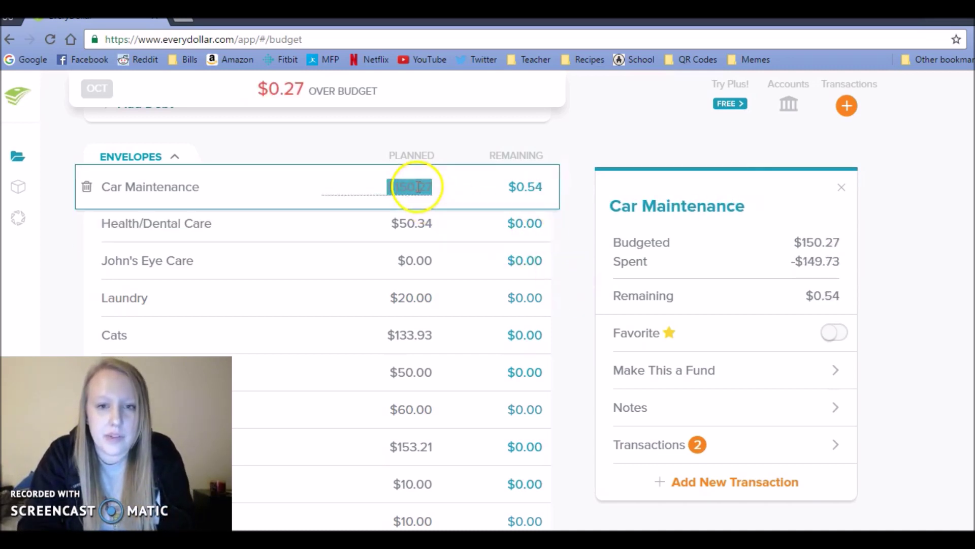
pyautogui.click(433, 188)
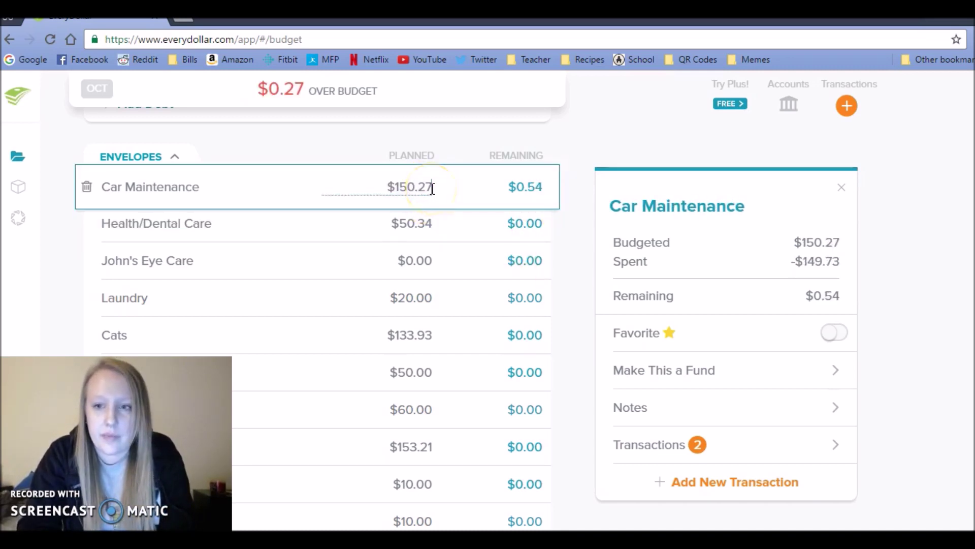
pyautogui.press('BackSpace')
pyautogui.press('BackSpace')
pyautogui.press('BackSpace')
pyautogui.write('49.73')
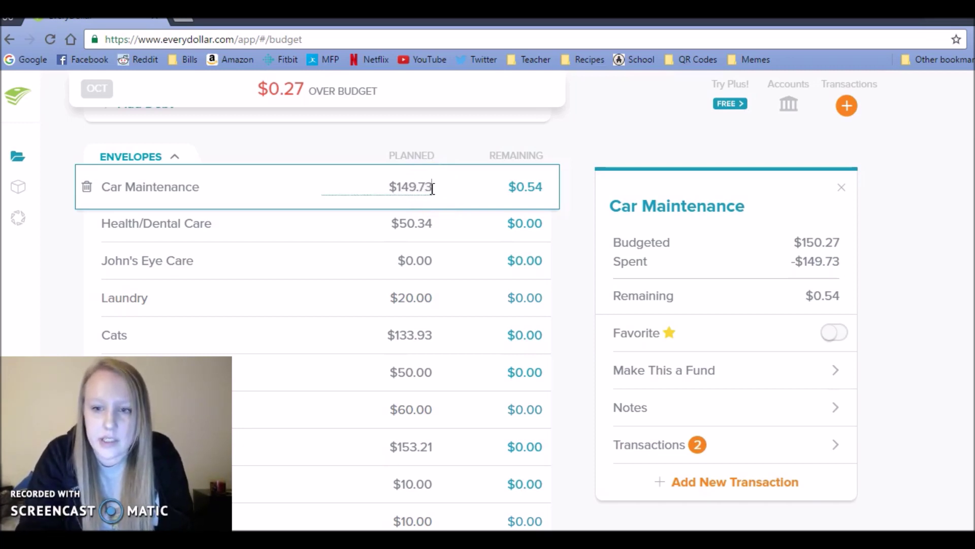
pyautogui.press('Tab')
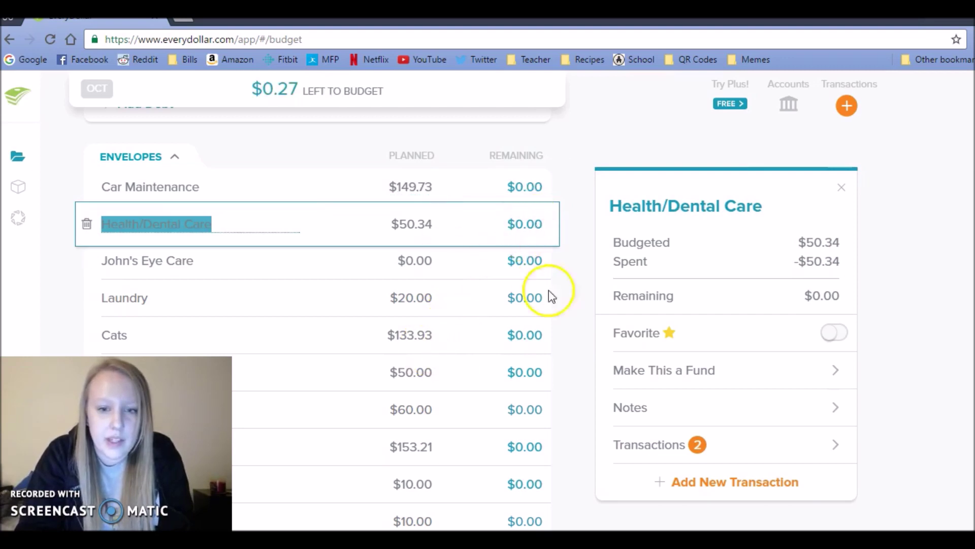
pyautogui.click(574, 395)
# Start a new expense transaction in the October budget with an amount of $1,400.
pyautogui.scroll(-2, 574, 395)
pyautogui.scroll(-3, 576, 396)
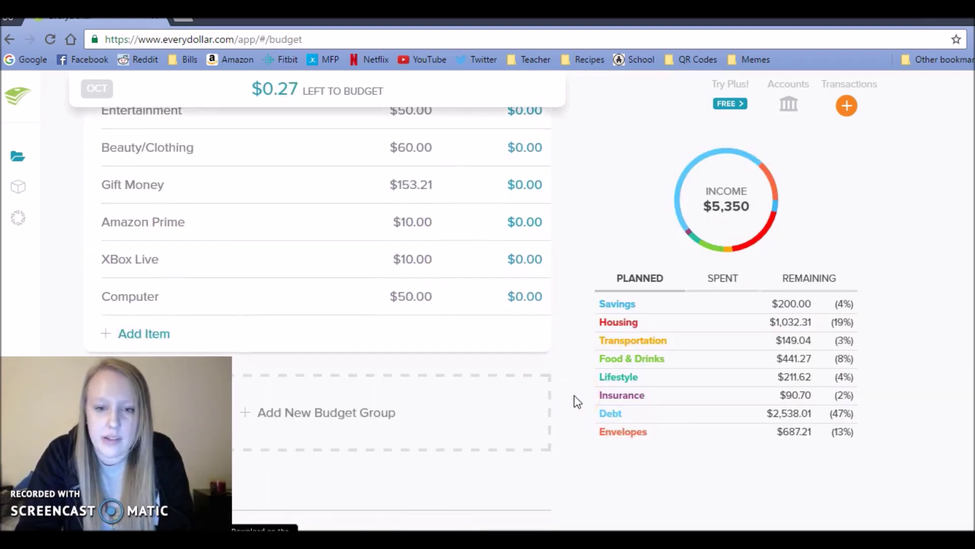
pyautogui.scroll(4, 575, 396)
pyautogui.scroll(2, 577, 400)
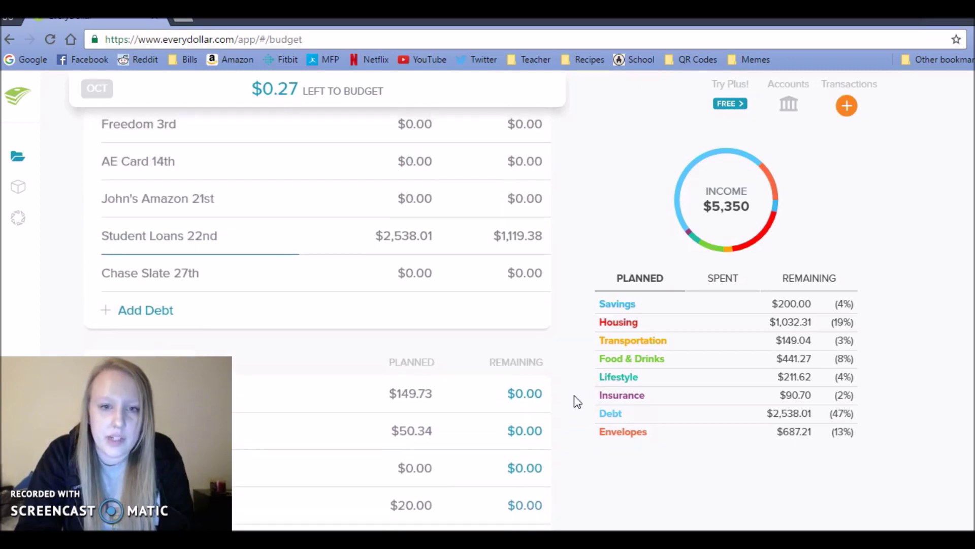
pyautogui.click(551, 379)
pyautogui.click(846, 104)
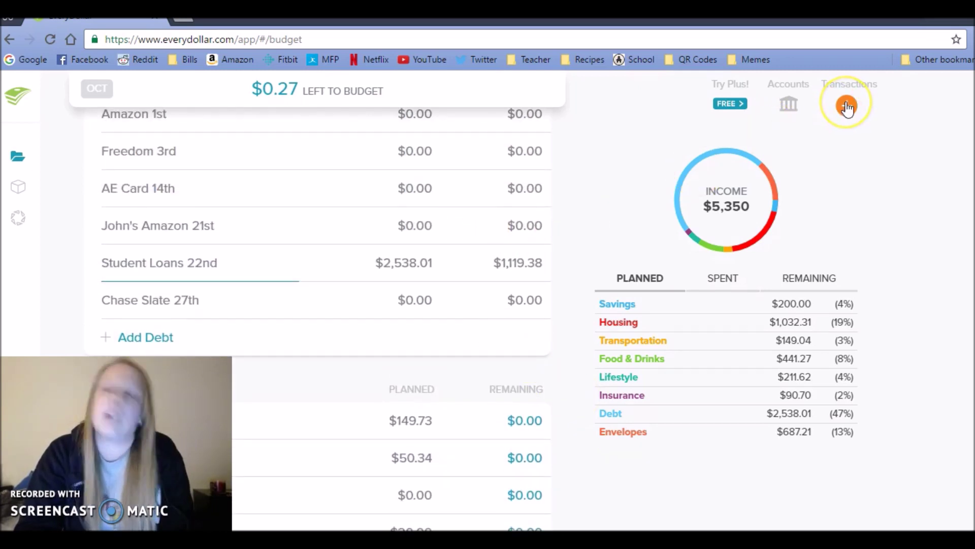
pyautogui.click(650, 162)
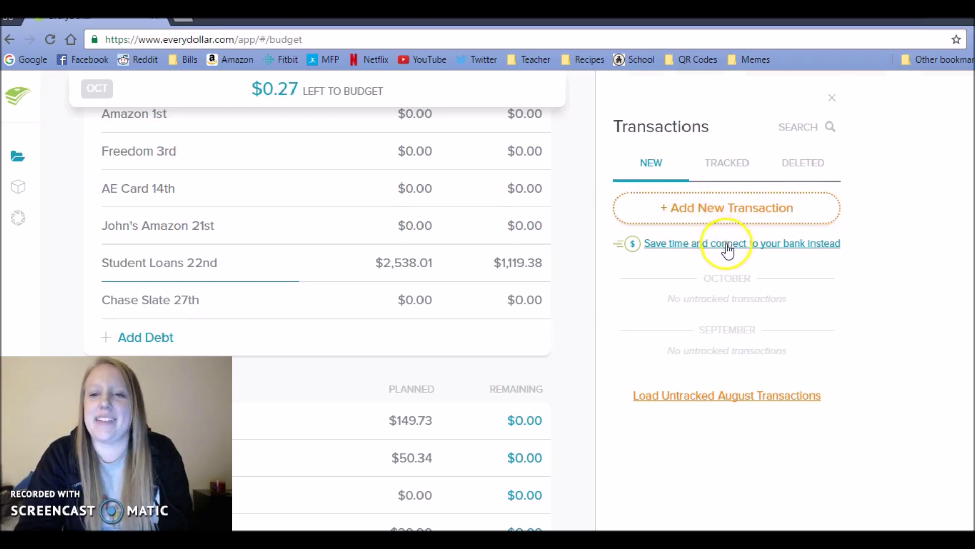
pyautogui.click(717, 210)
pyautogui.click(556, 239)
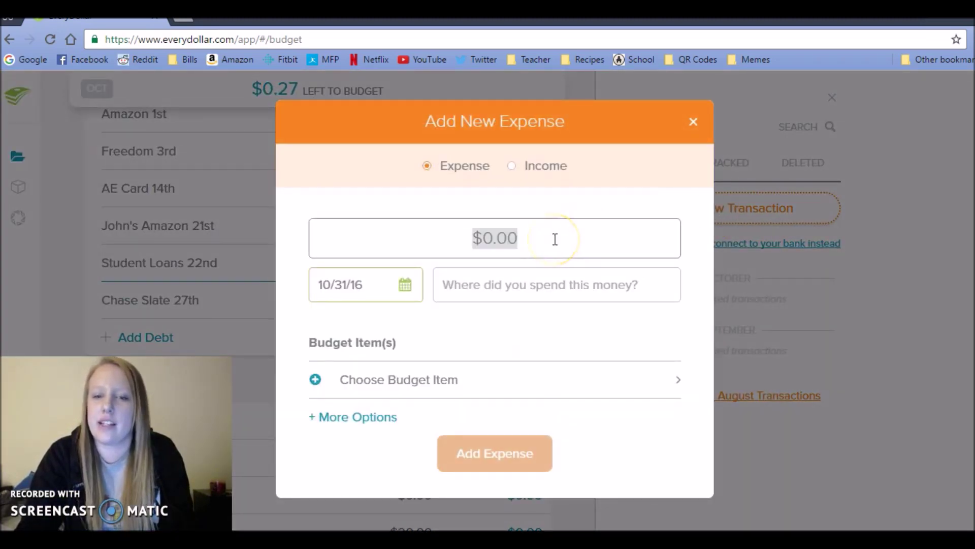
pyautogui.write('1400')
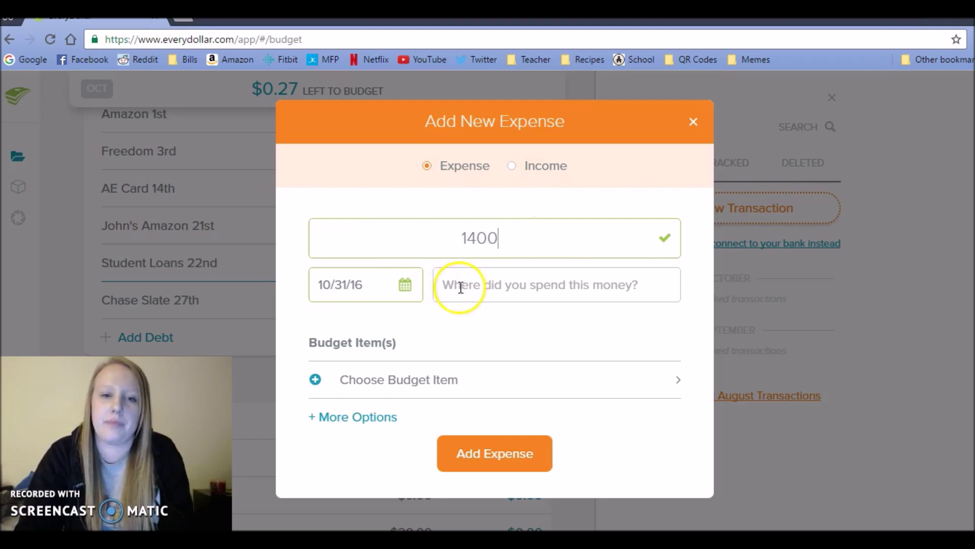
# Assign the $1,400 expense to the Student Loans 22nd budget item, add it and close the transactions list.
pyautogui.click(437, 380)
pyautogui.click(437, 380)
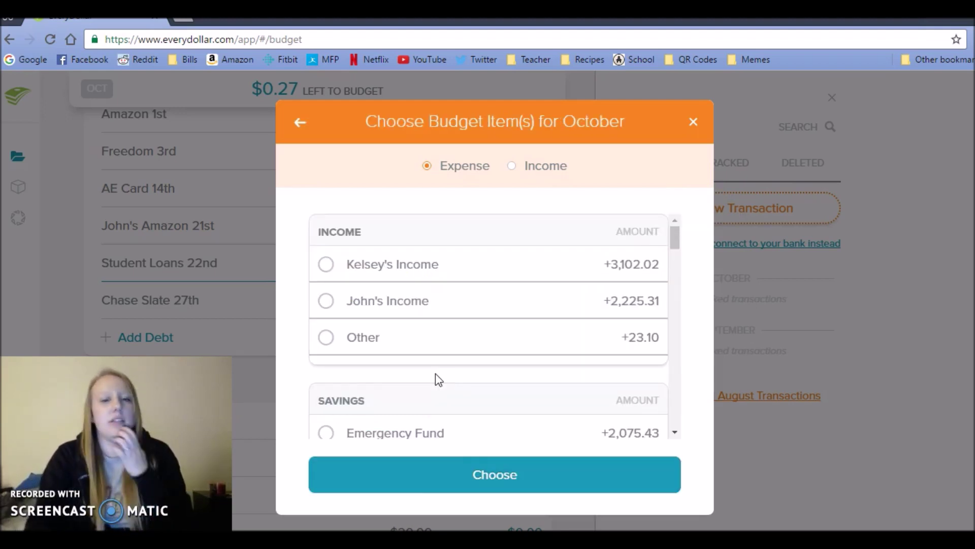
pyautogui.moveTo(673, 240); pyautogui.dragTo(674, 376)
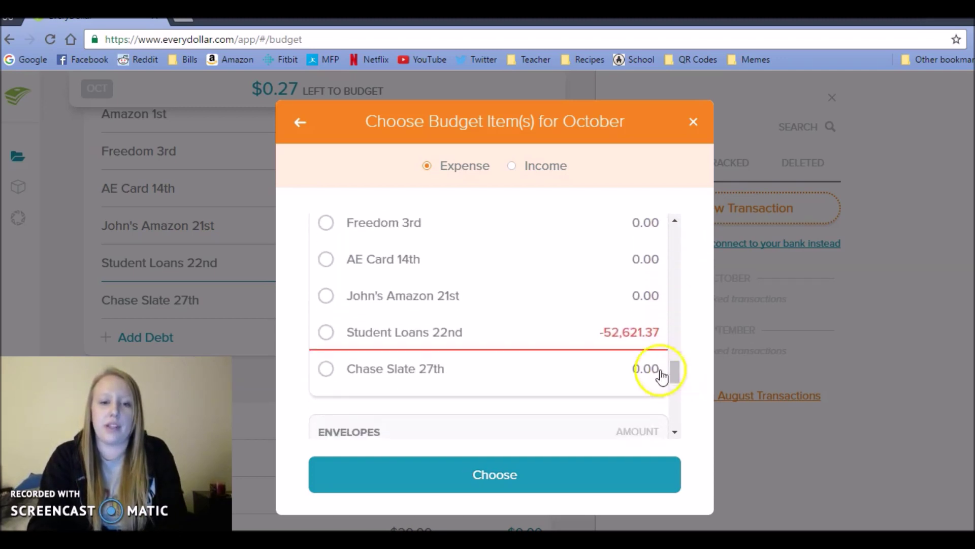
pyautogui.click(592, 345)
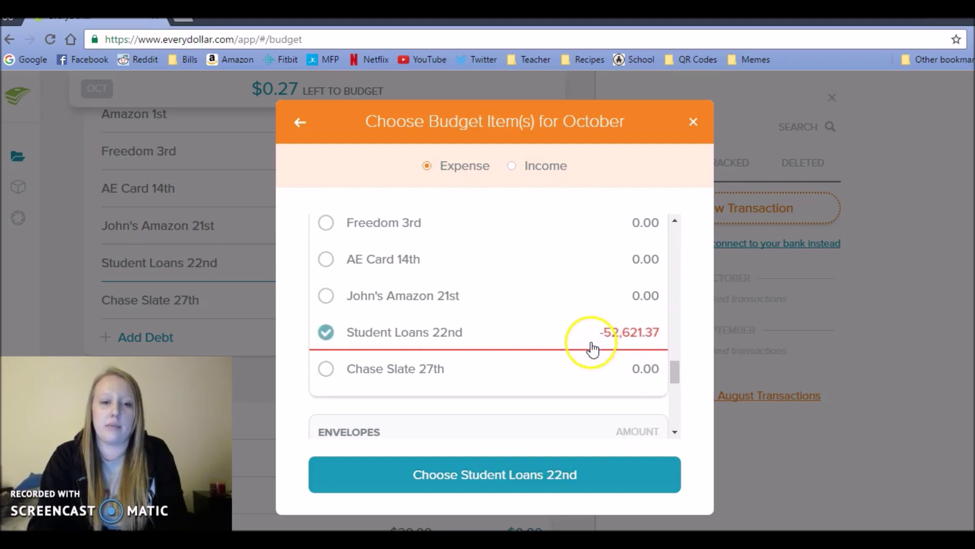
pyautogui.click(544, 476)
pyautogui.click(505, 494)
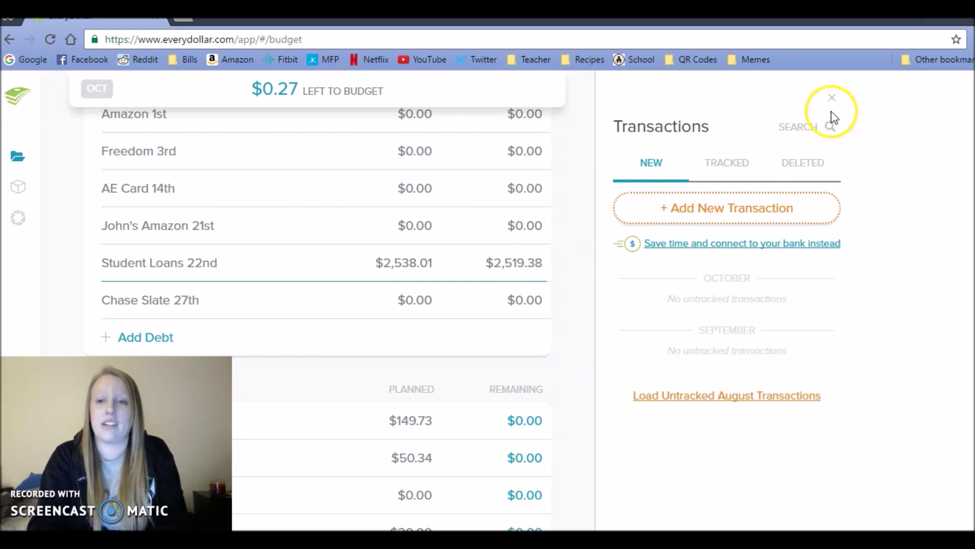
pyautogui.click(833, 98)
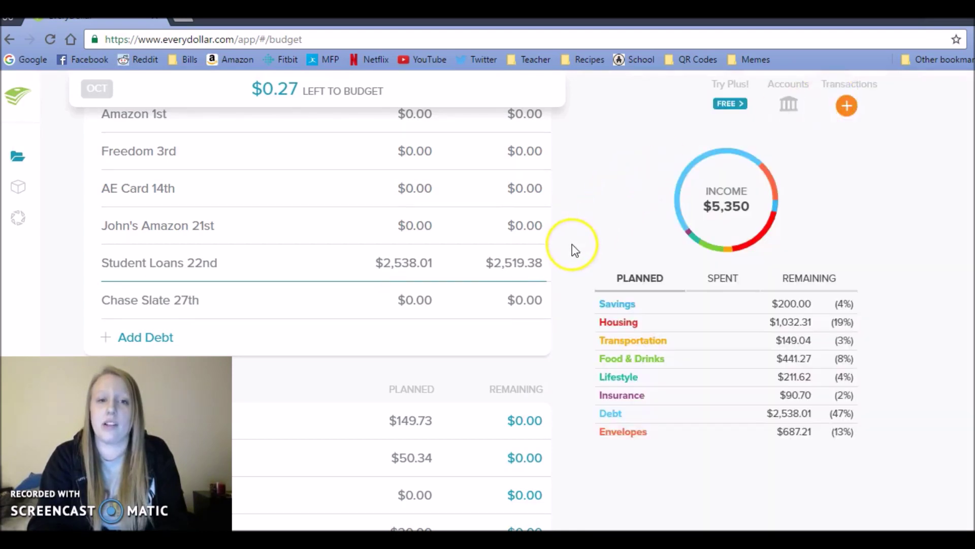
# Set the planned amount of the Student Loans 22nd debt to $2,519.38.
pyautogui.click(415, 264)
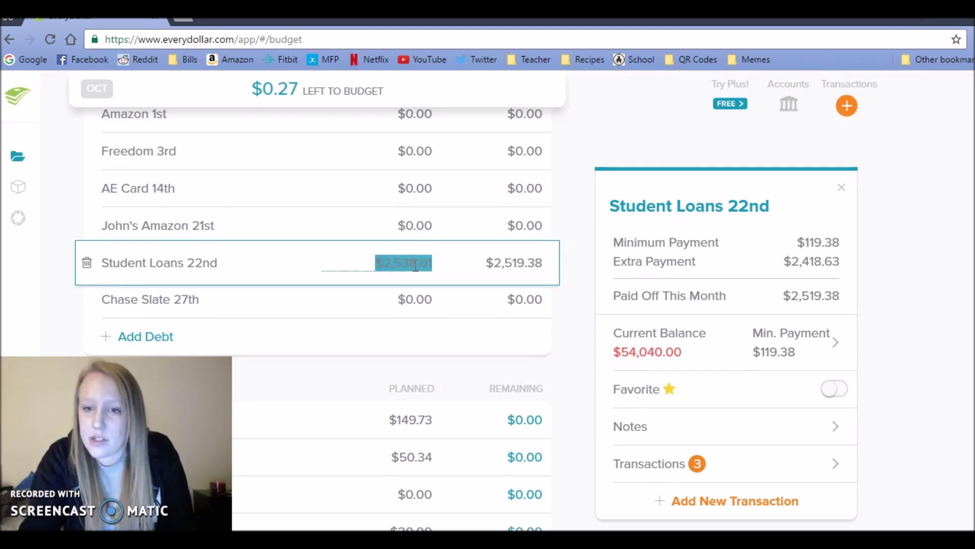
pyautogui.write('2519')
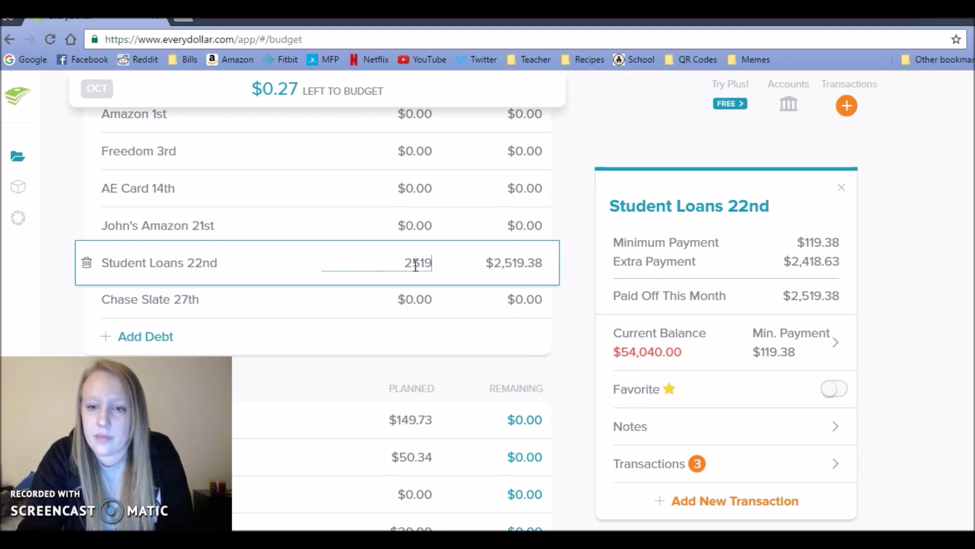
pyautogui.write('.38')
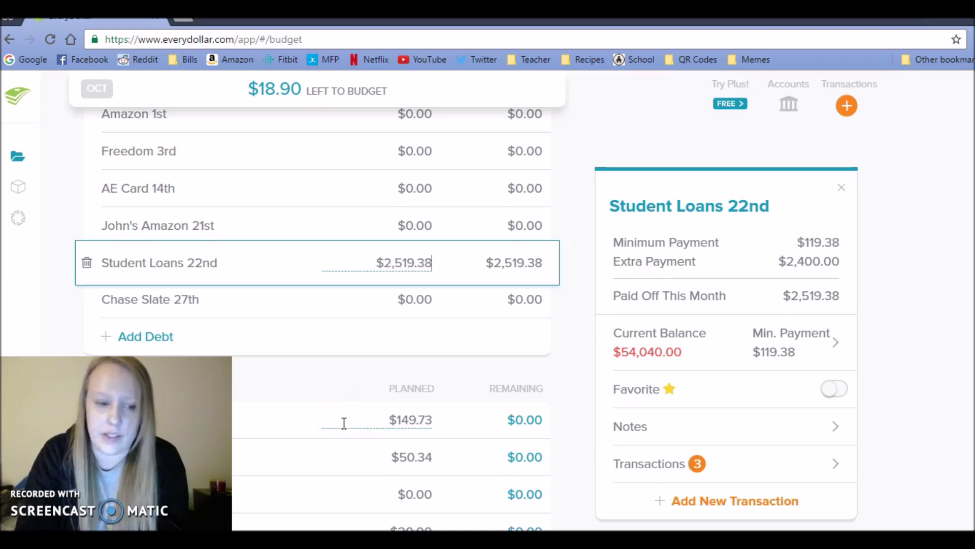
pyautogui.press('Tab')
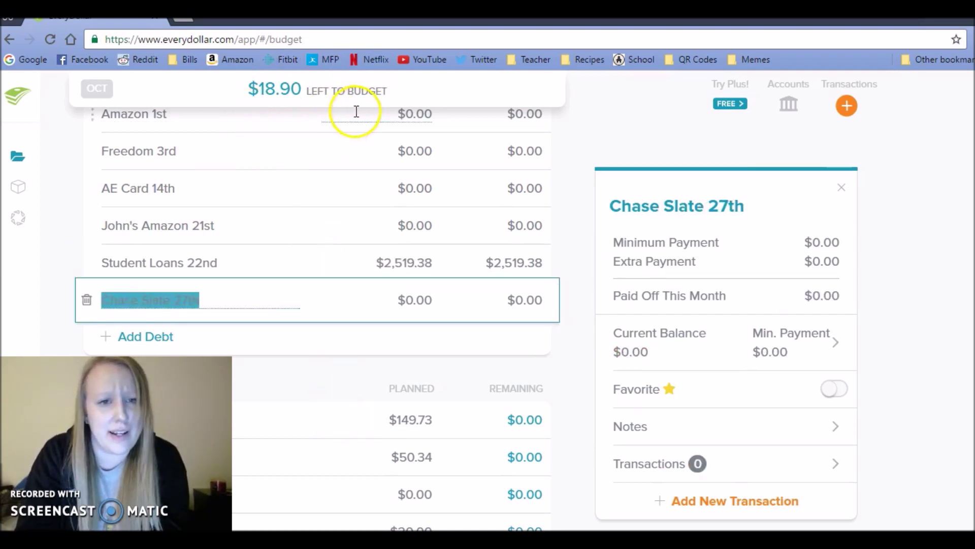
# Examine the transactions recorded under the Other income item of October.
pyautogui.scroll(-10, 325, 305)
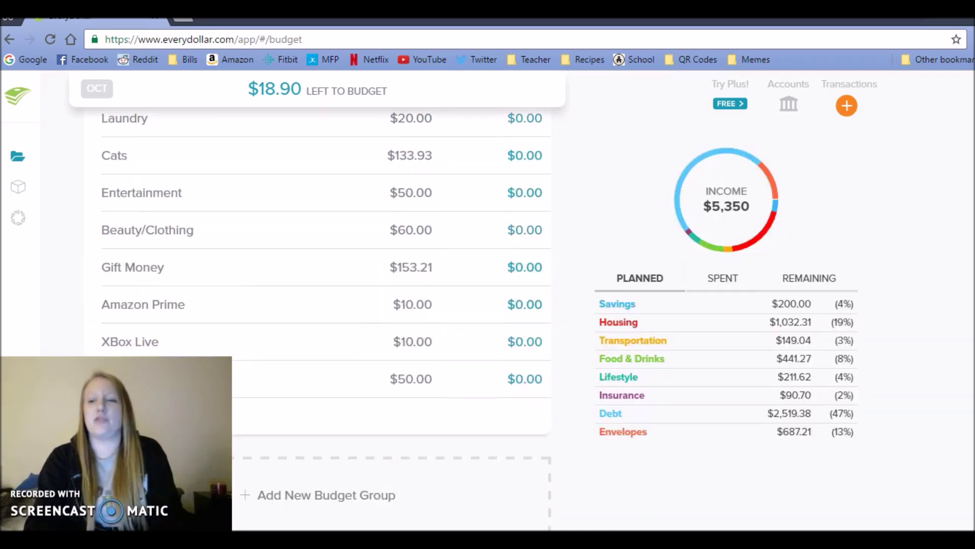
pyautogui.scroll(15, 325, 305)
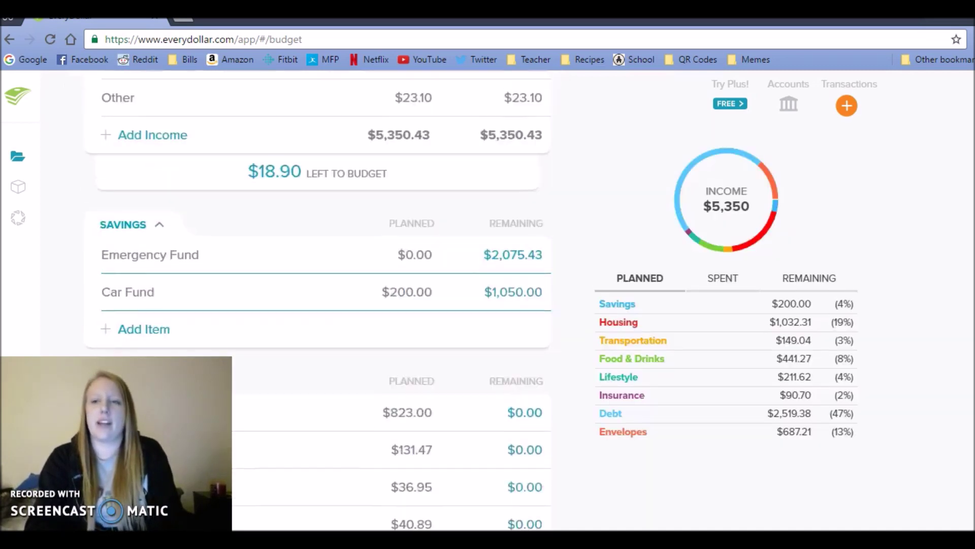
pyautogui.click(409, 259)
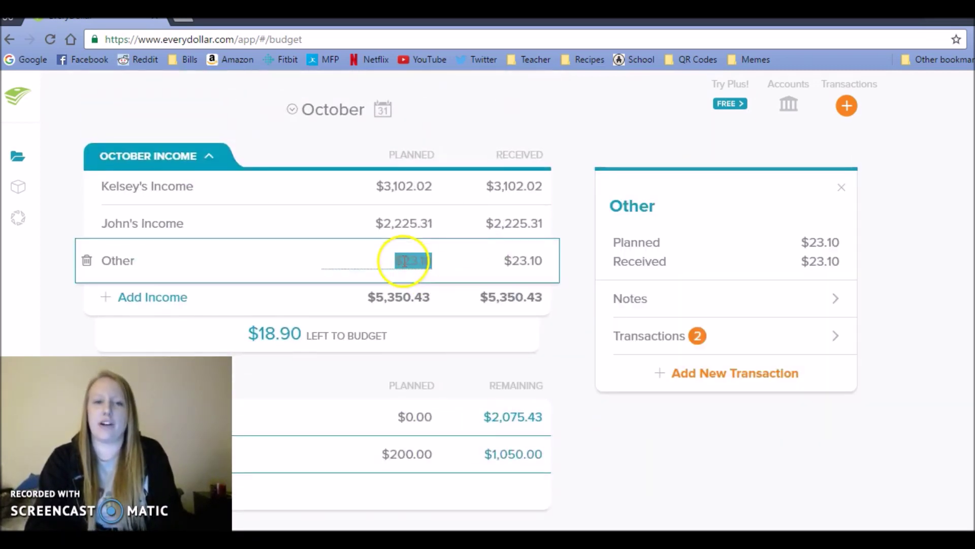
pyautogui.click(697, 338)
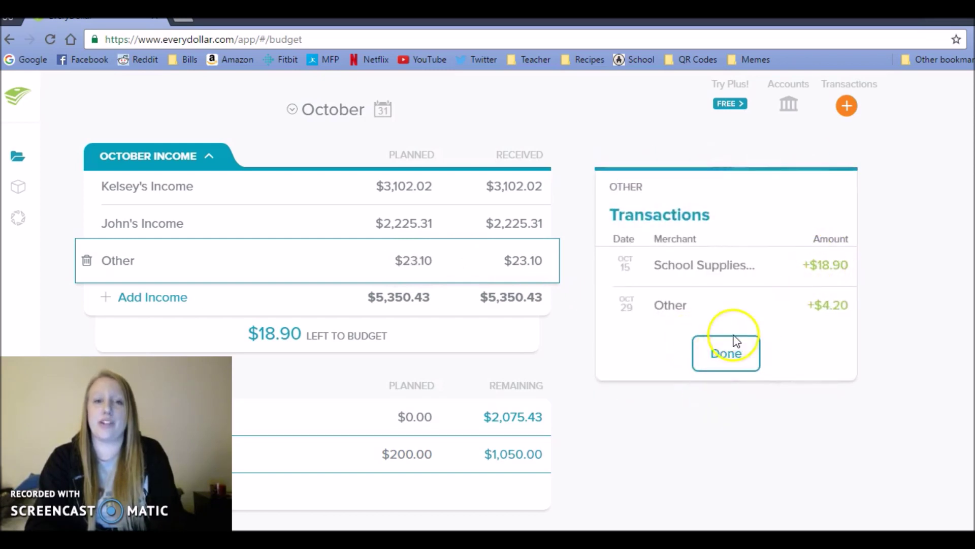
pyautogui.click(727, 356)
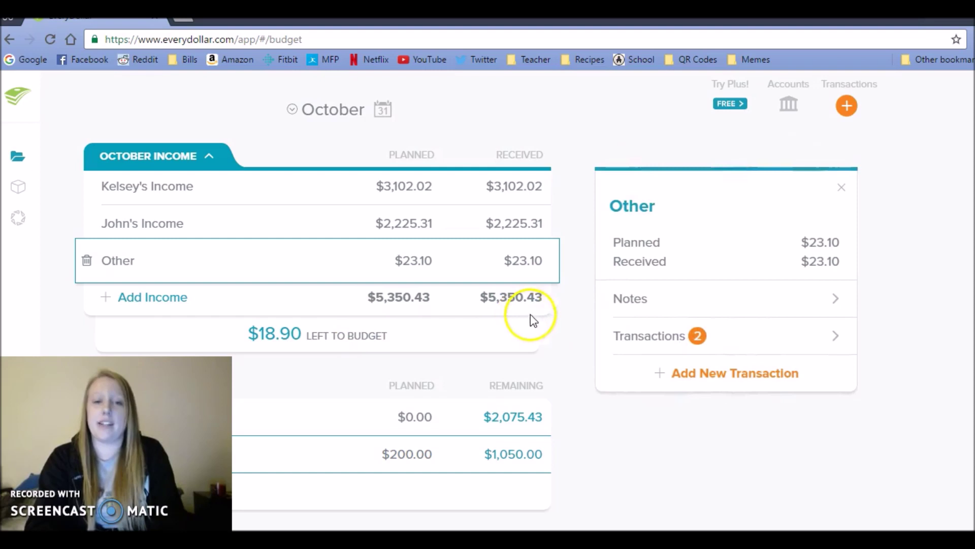
pyautogui.click(558, 315)
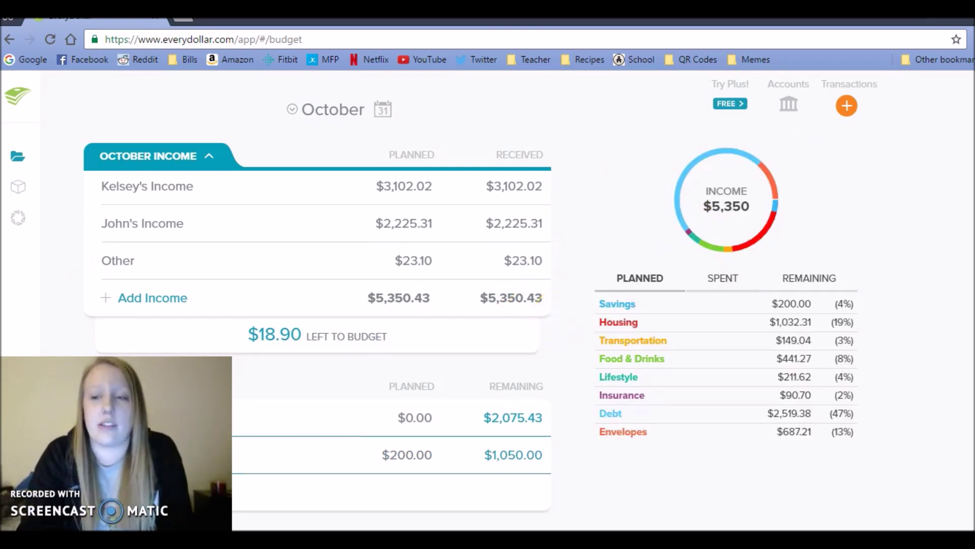
# Review the planned and remaining amounts of every October budget group, from savings through the envelopes and back to income.
pyautogui.scroll(-4, 588, 382)
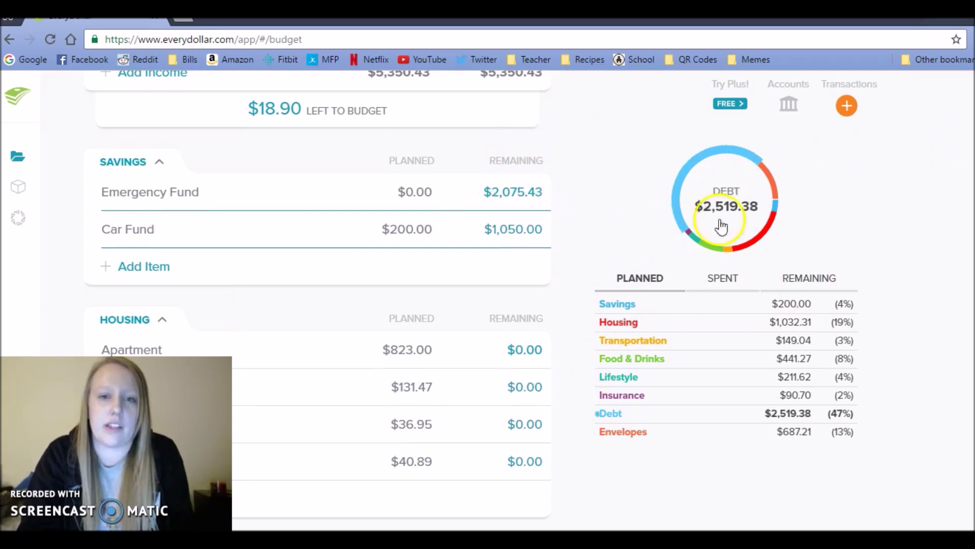
pyautogui.scroll(-7, 317, 304)
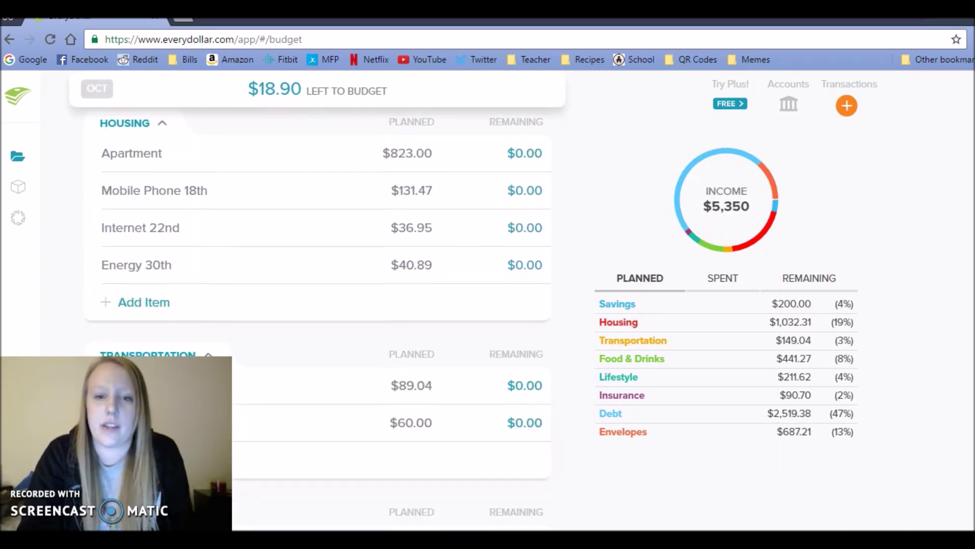
pyautogui.scroll(-8, 317, 305)
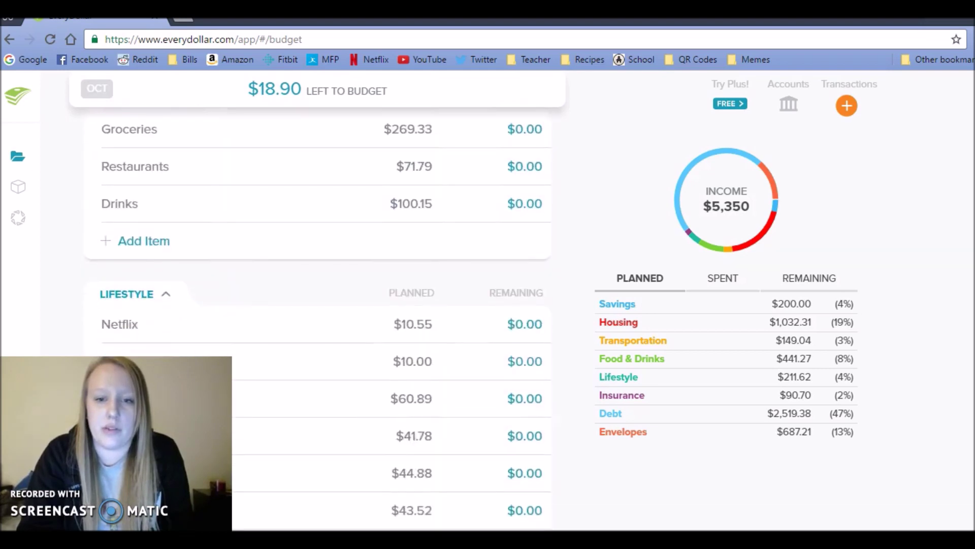
pyautogui.scroll(-9, 317, 305)
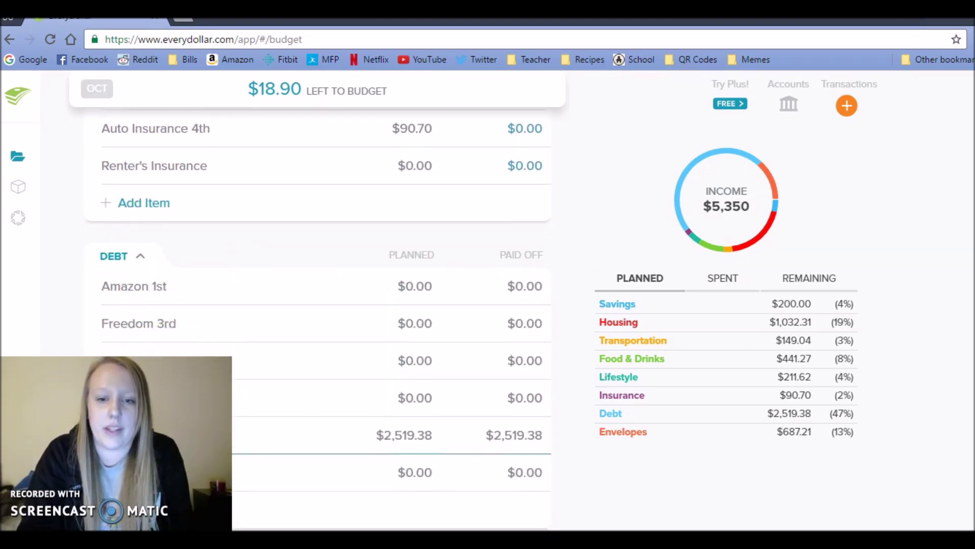
pyautogui.scroll(-6, 318, 305)
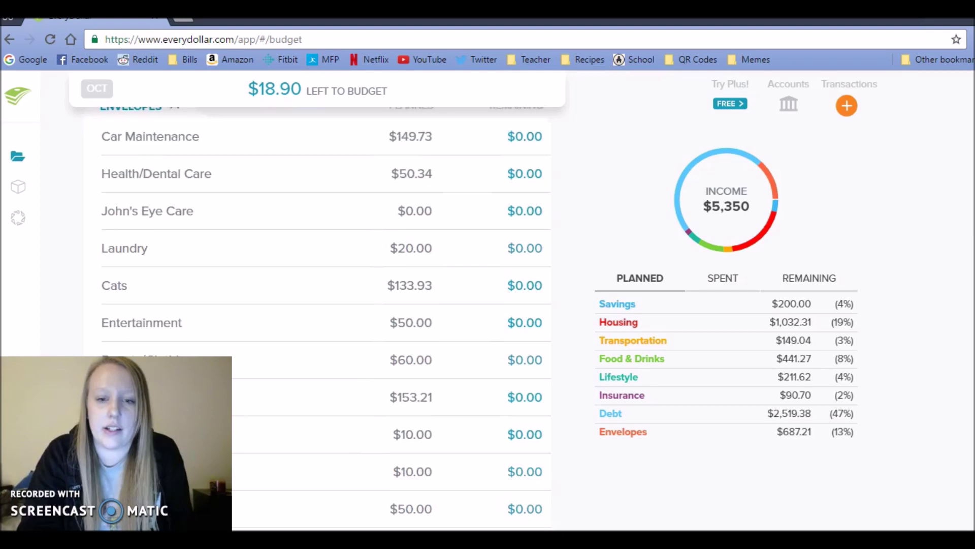
pyautogui.scroll(6, 973, 457)
pyautogui.scroll(1, 973, 420)
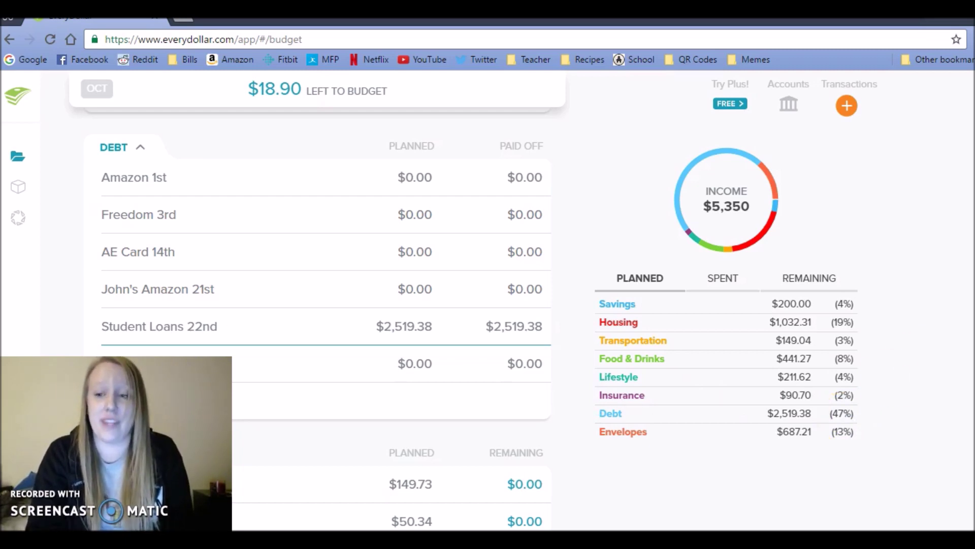
pyautogui.scroll(15, 318, 305)
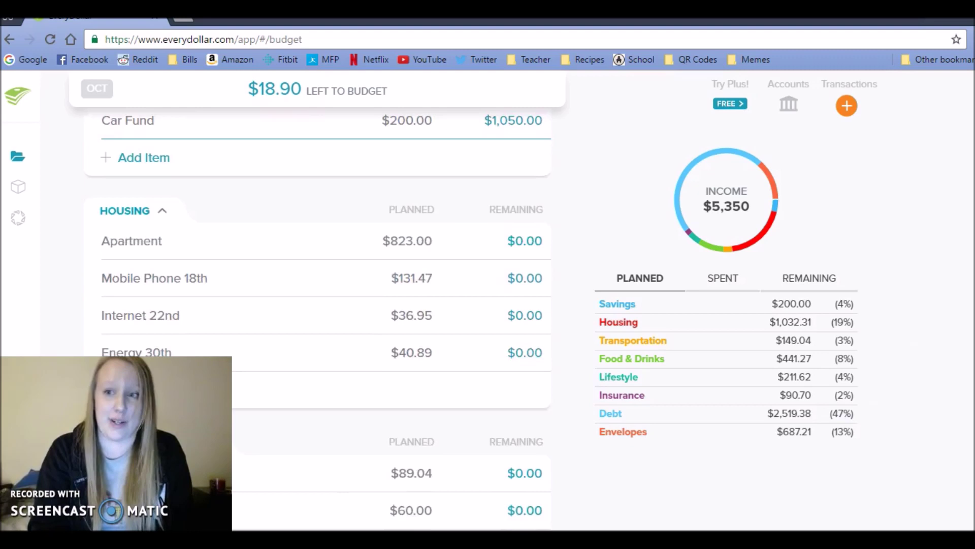
pyautogui.scroll(4, 317, 301)
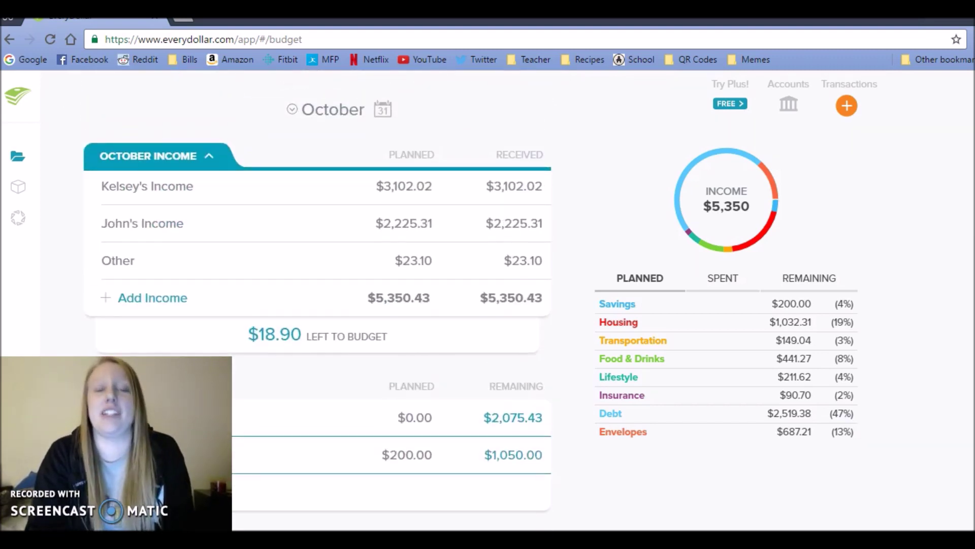